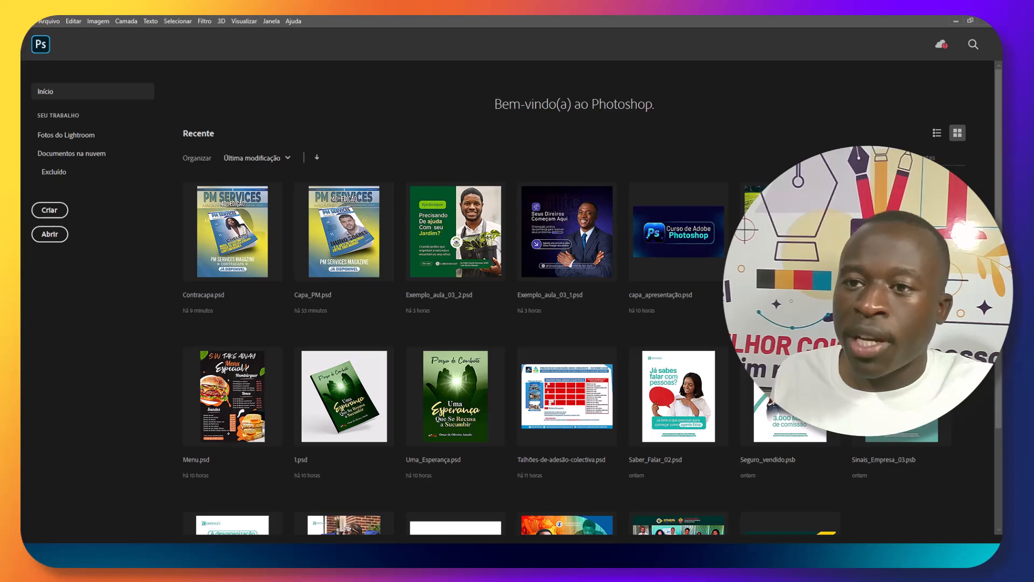
Start a new document and set its width to 1080 pixels.
{"action": "key", "text": "ctrl+n"}
{"action": "left_click_drag", "start_coordinate": [469, 136], "coordinate": [692, 111]}
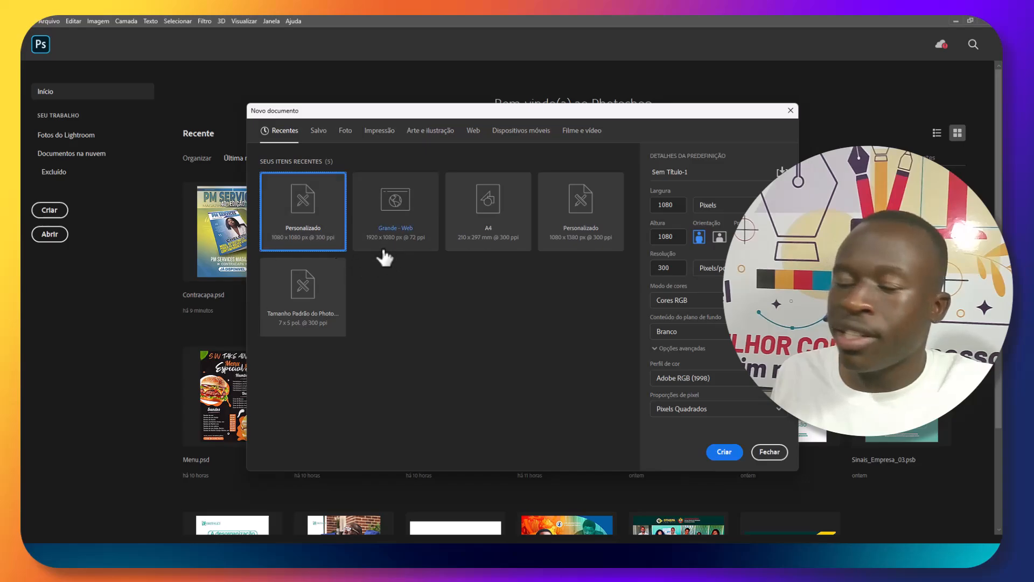
{"action": "left_click", "coordinate": [673, 207]}
{"action": "key", "text": "BackSpace"}
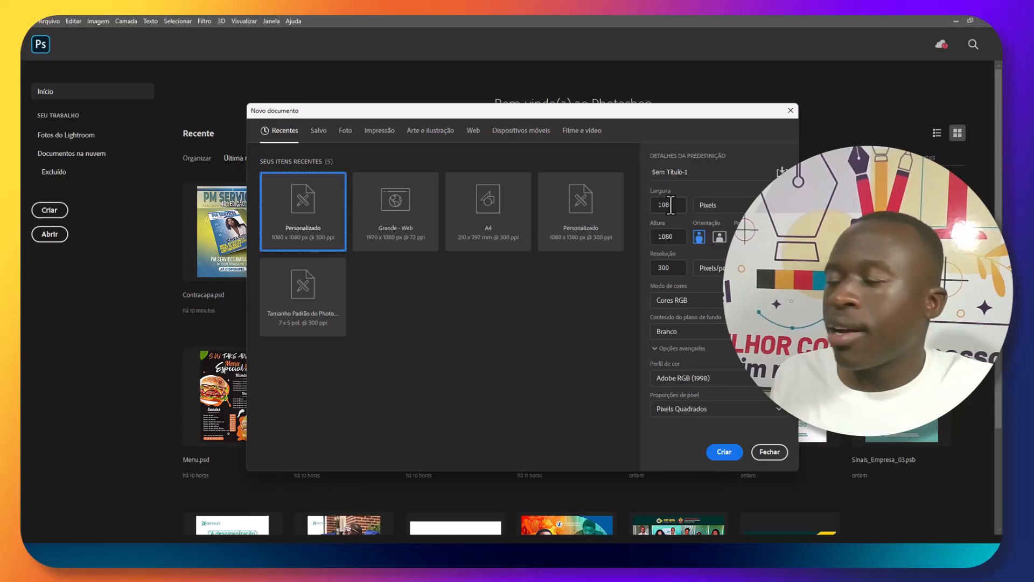
{"action": "type", "text": "0"}
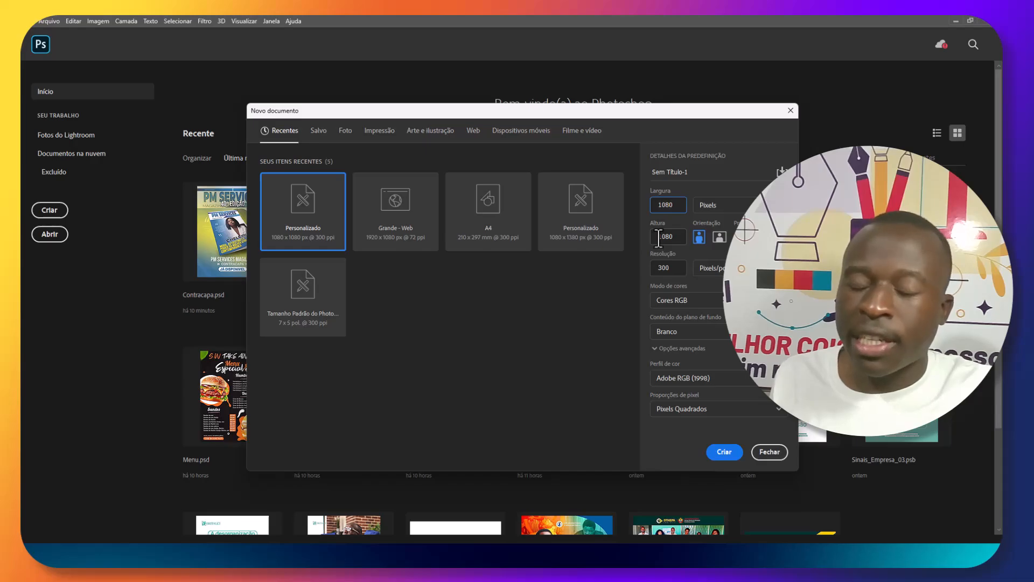
Set the resolution to 72 with the Cores RGB colour mode, and create the document.
{"action": "left_click", "coordinate": [666, 269]}
{"action": "double_click", "coordinate": [666, 266]}
{"action": "type", "text": "7"}
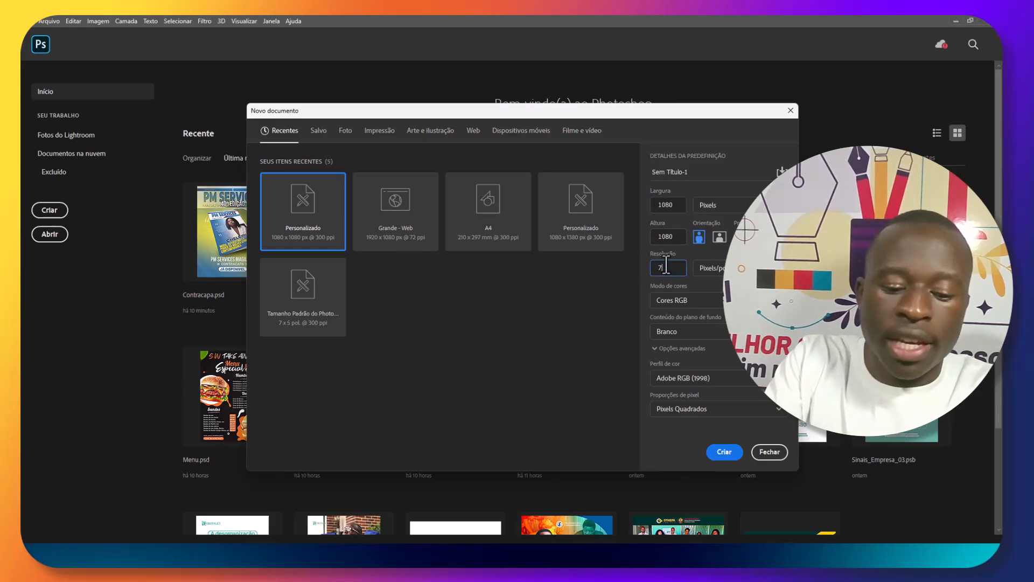
{"action": "type", "text": "2"}
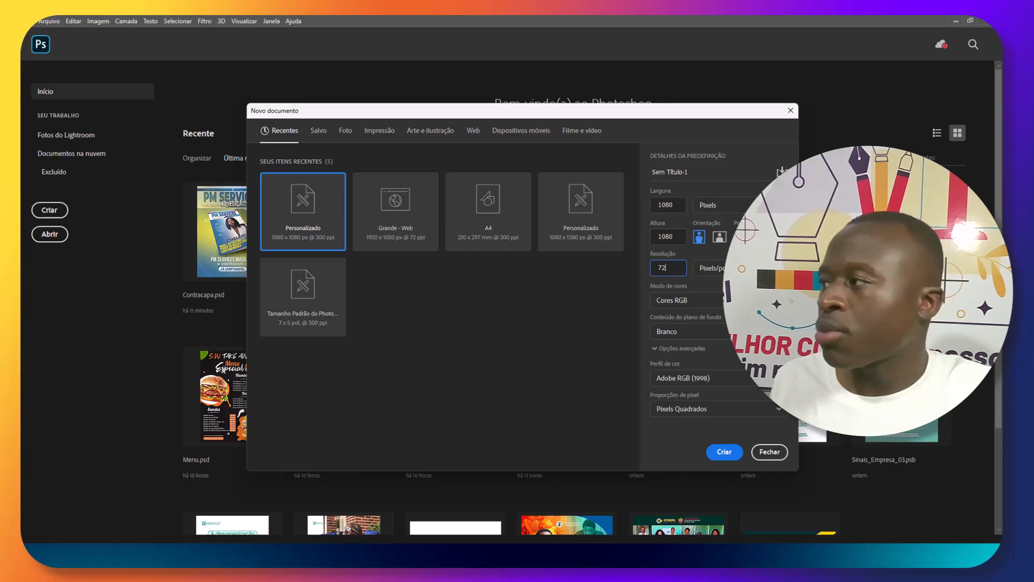
{"action": "key", "text": "Tab"}
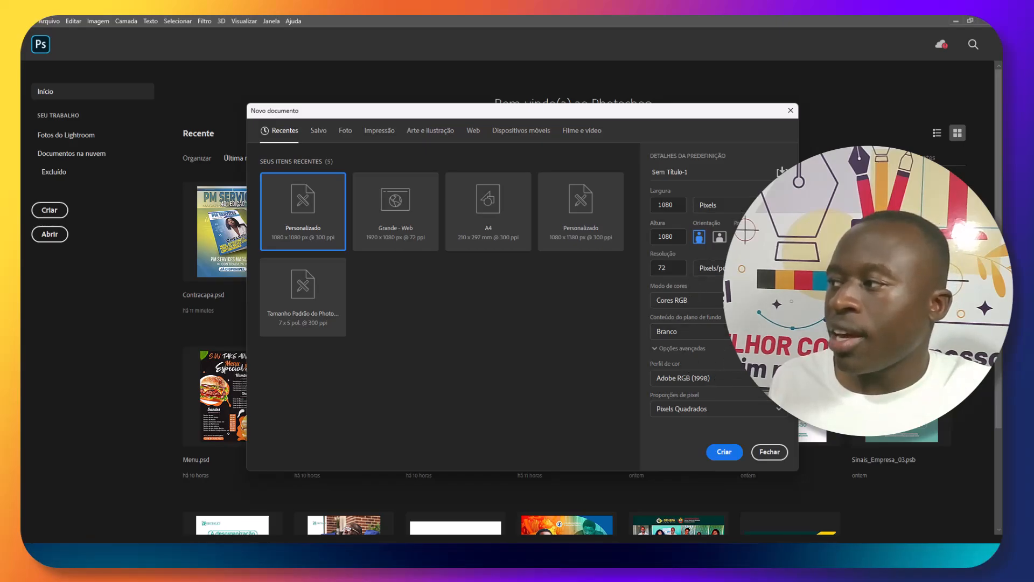
{"action": "left_click", "coordinate": [684, 301]}
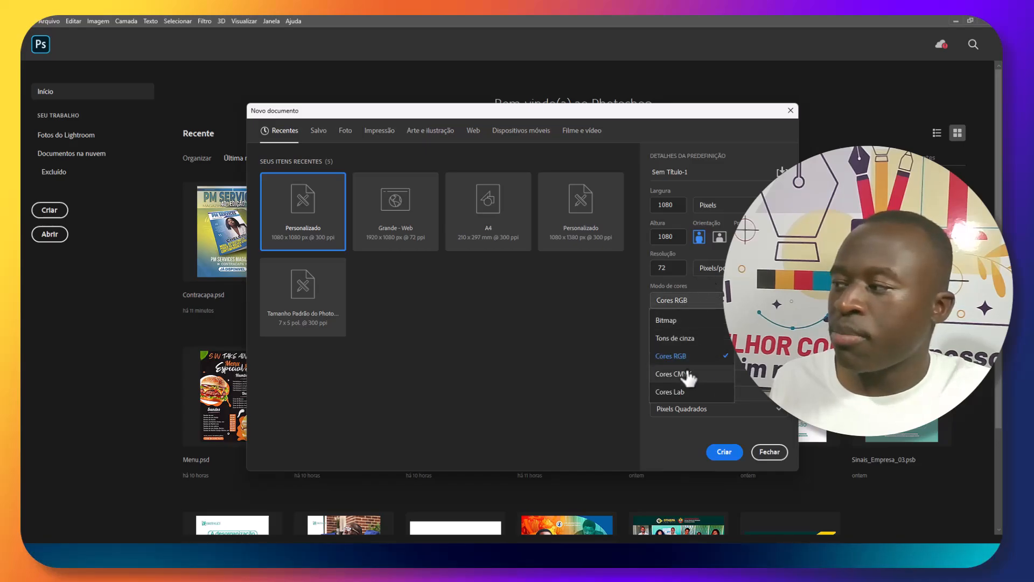
{"action": "left_click", "coordinate": [719, 356]}
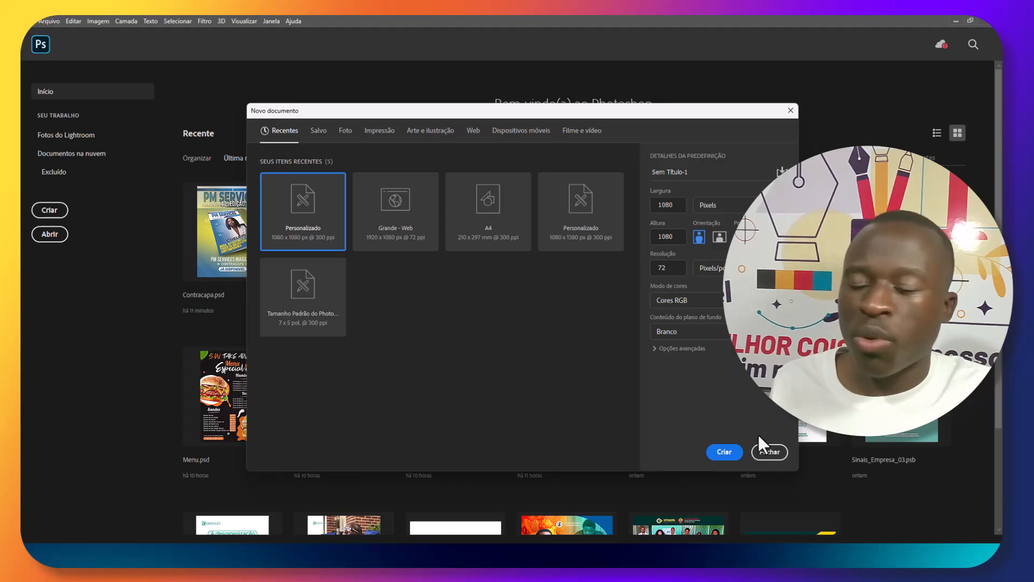
{"action": "left_click", "coordinate": [728, 451]}
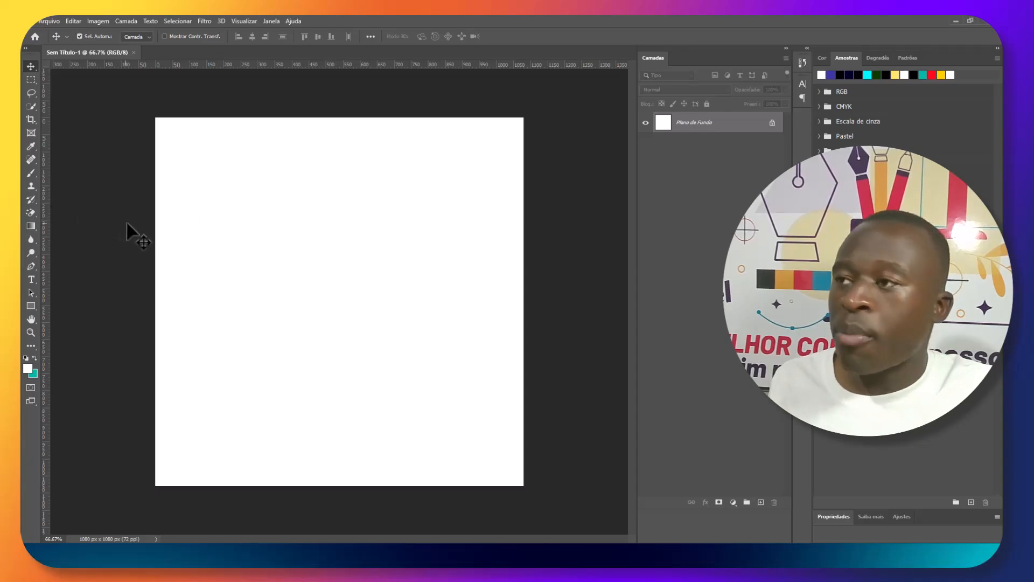
Place the scale image from the Downloads folder onto the canvas and delete its layer again.
{"action": "key", "text": "super+e"}
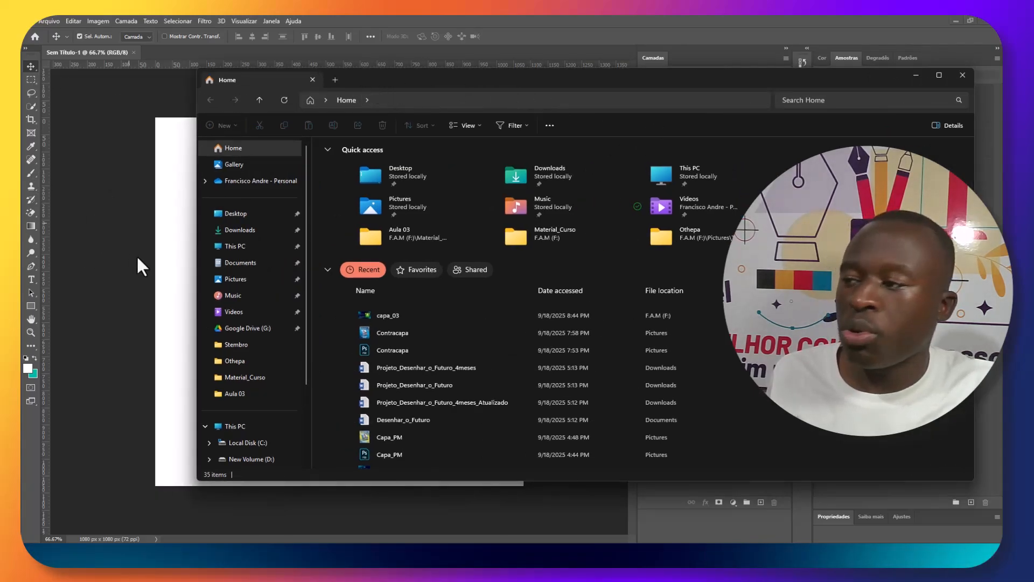
{"action": "left_click", "coordinate": [241, 232]}
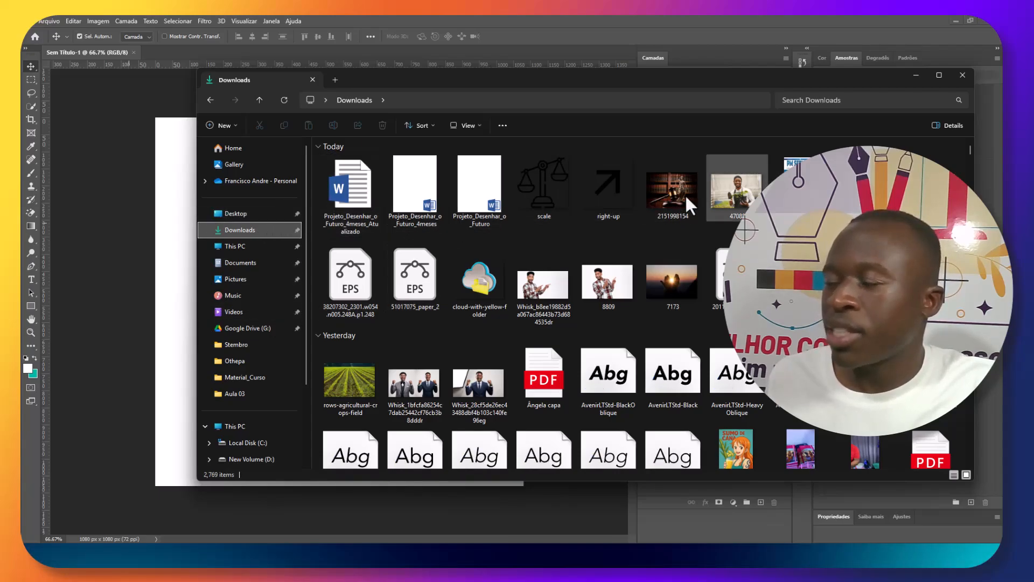
{"action": "left_click", "coordinate": [539, 177]}
{"action": "left_click_drag", "start_coordinate": [545, 171], "coordinate": [154, 278]}
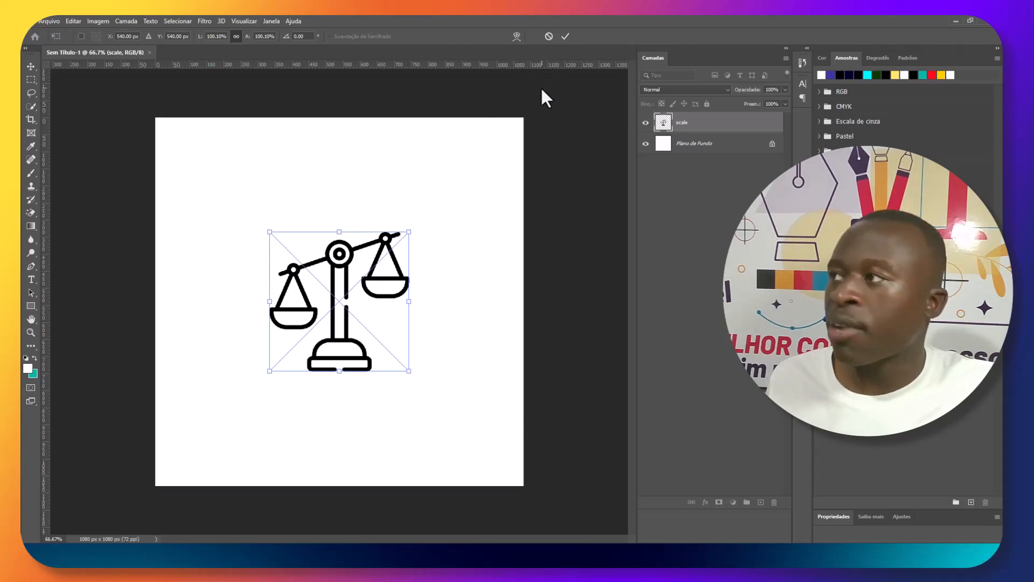
{"action": "left_click", "coordinate": [565, 36]}
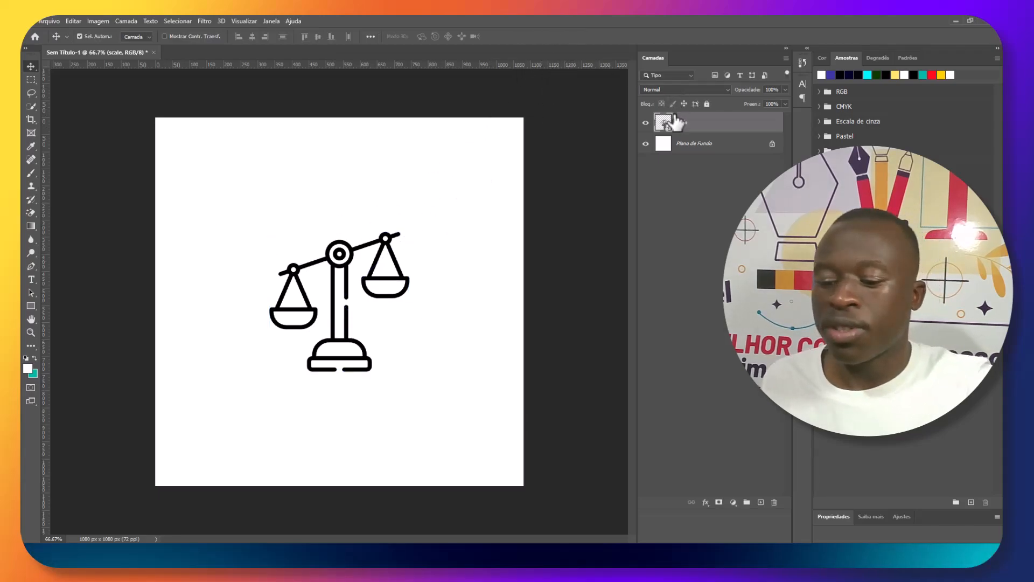
{"action": "key", "text": "Delete"}
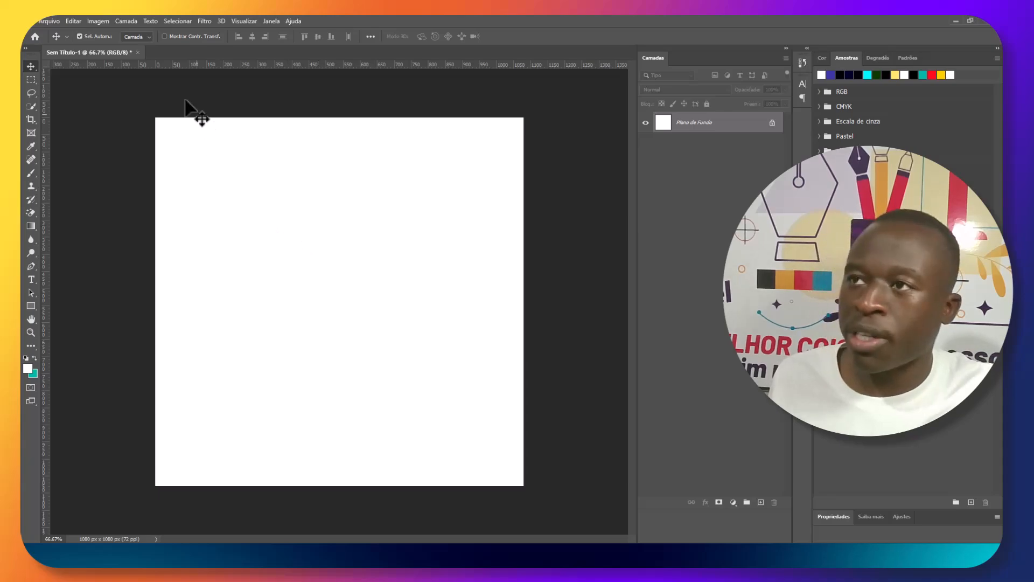
Place capa_apresentação from the Material_Curso folder as an embedded image and hide its layer.
{"action": "left_click", "coordinate": [48, 21]}
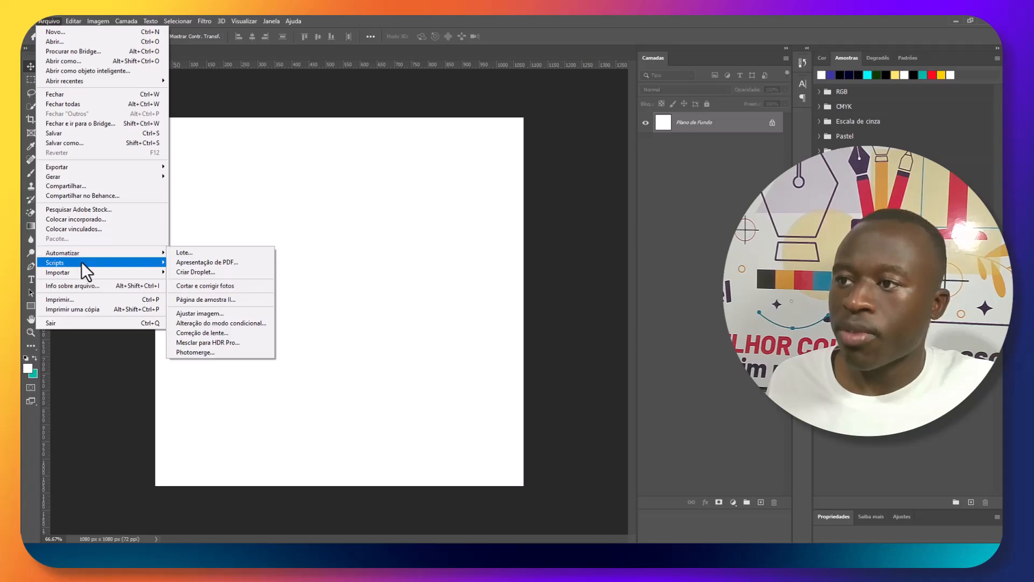
{"action": "mouse_move", "coordinate": [82, 270]}
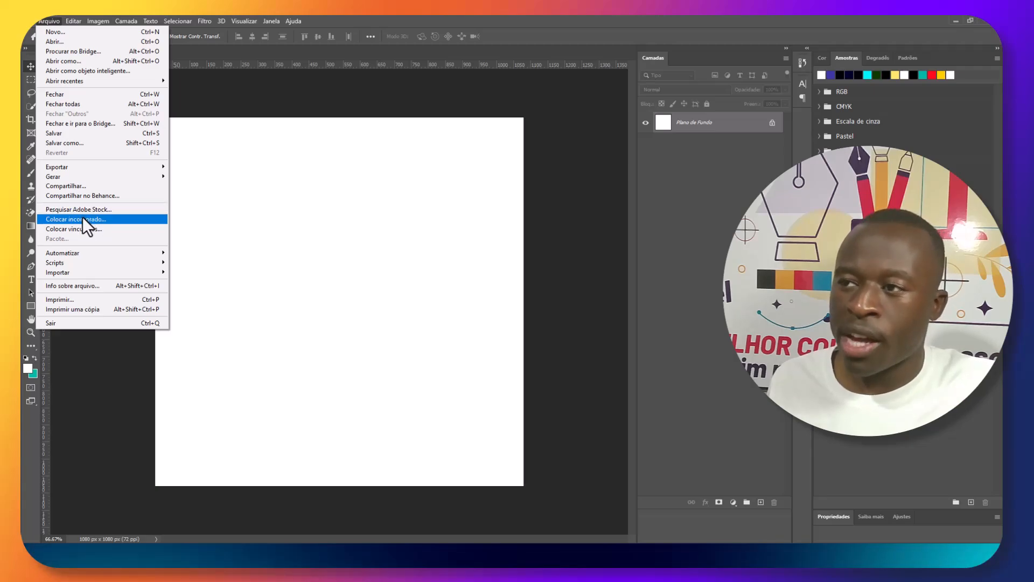
{"action": "left_click", "coordinate": [83, 218]}
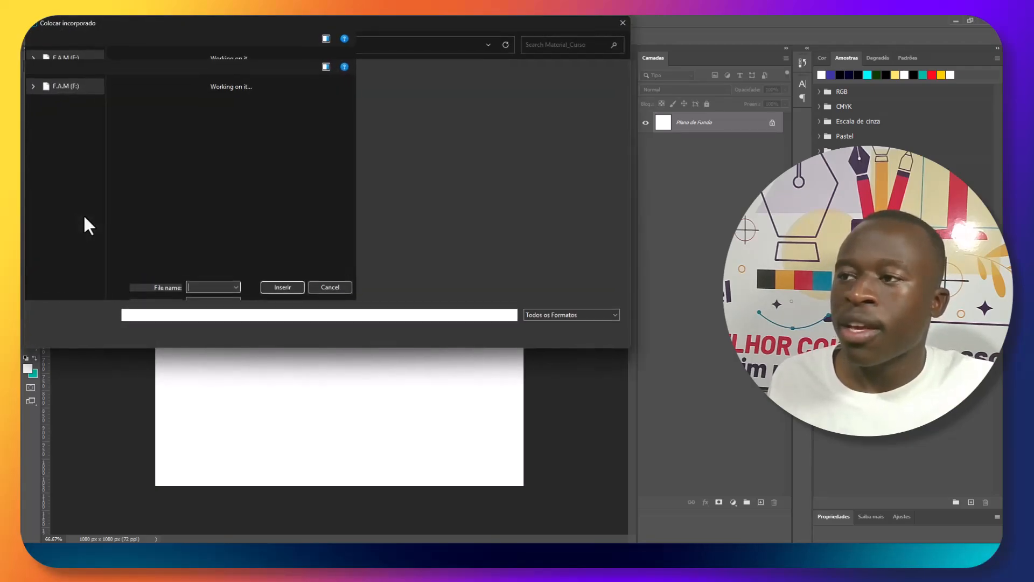
{"action": "left_click_drag", "start_coordinate": [288, 23], "coordinate": [420, 69]}
{"action": "left_click_drag", "start_coordinate": [338, 66], "coordinate": [294, 98]}
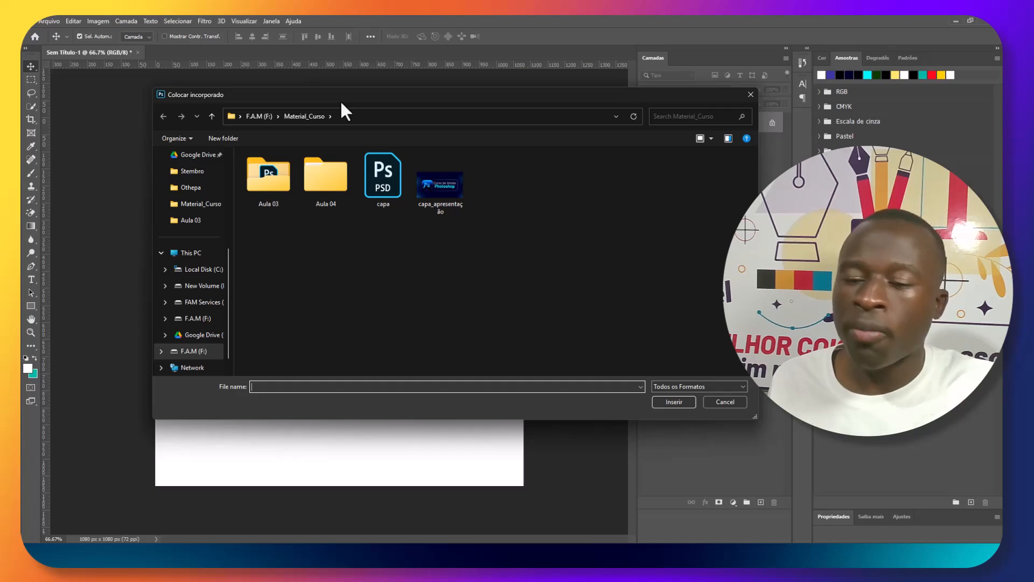
{"action": "left_click", "coordinate": [446, 180]}
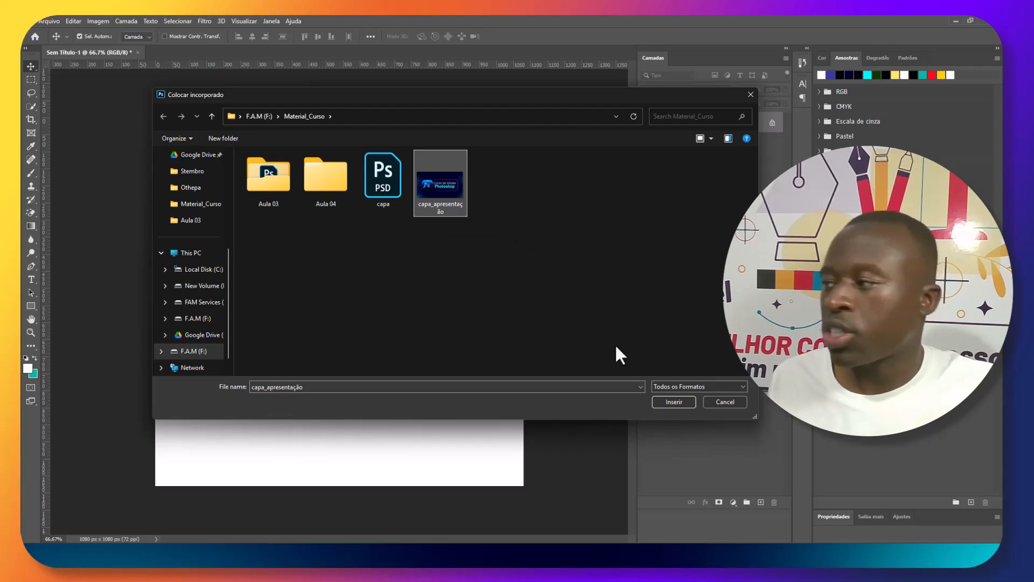
{"action": "left_click", "coordinate": [680, 401]}
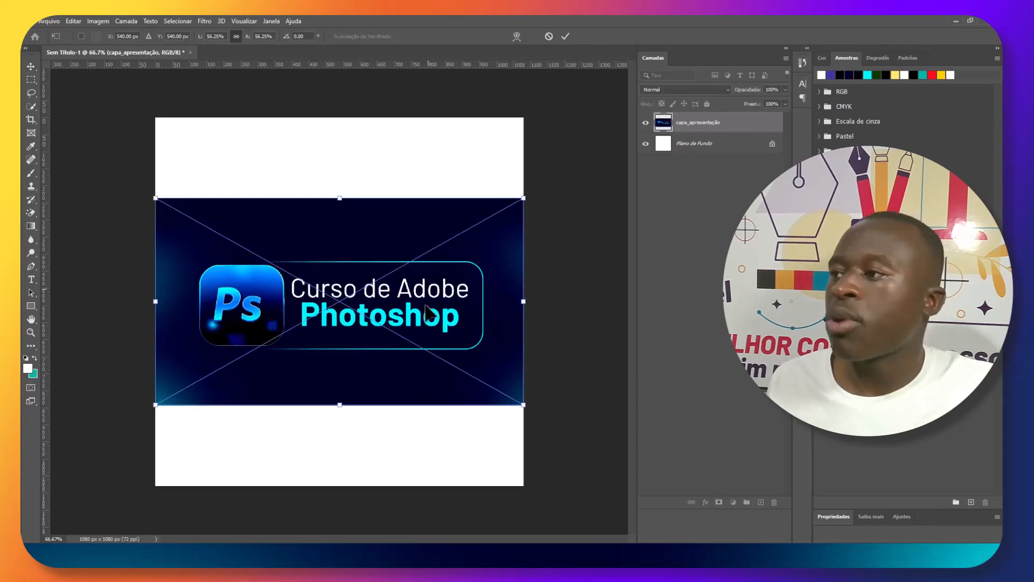
{"action": "left_click", "coordinate": [566, 38]}
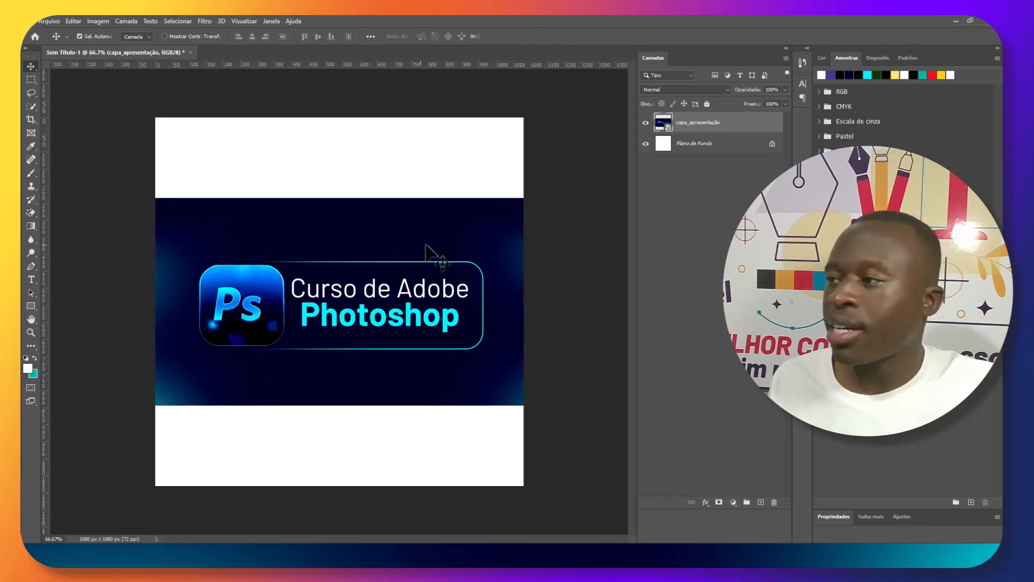
{"action": "left_click", "coordinate": [645, 126]}
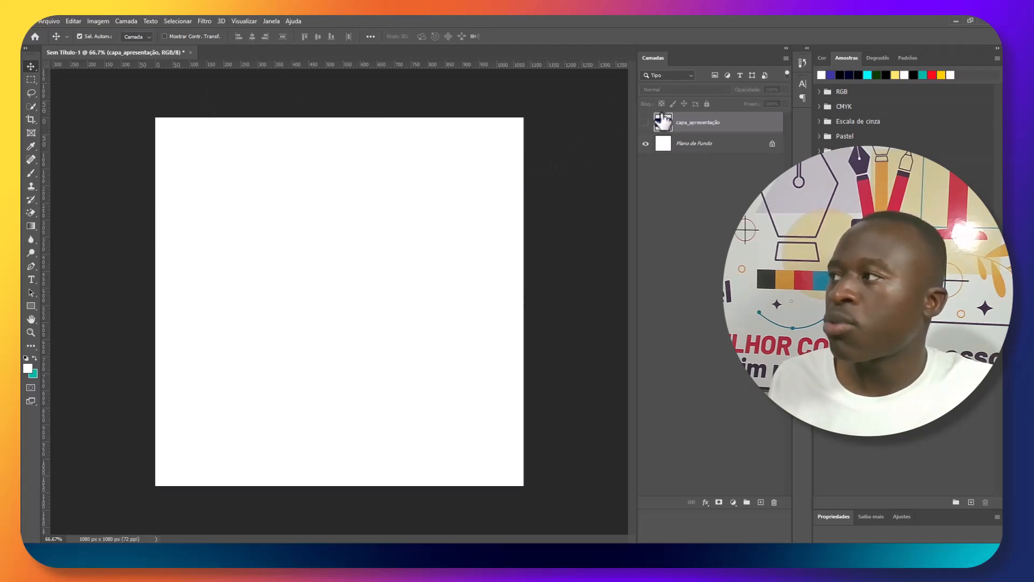
Embed the rows-agricultural-crops-field image from the Material Aula 03 folder inside Aula 03 and centre it on the canvas.
{"action": "left_click", "coordinate": [47, 22]}
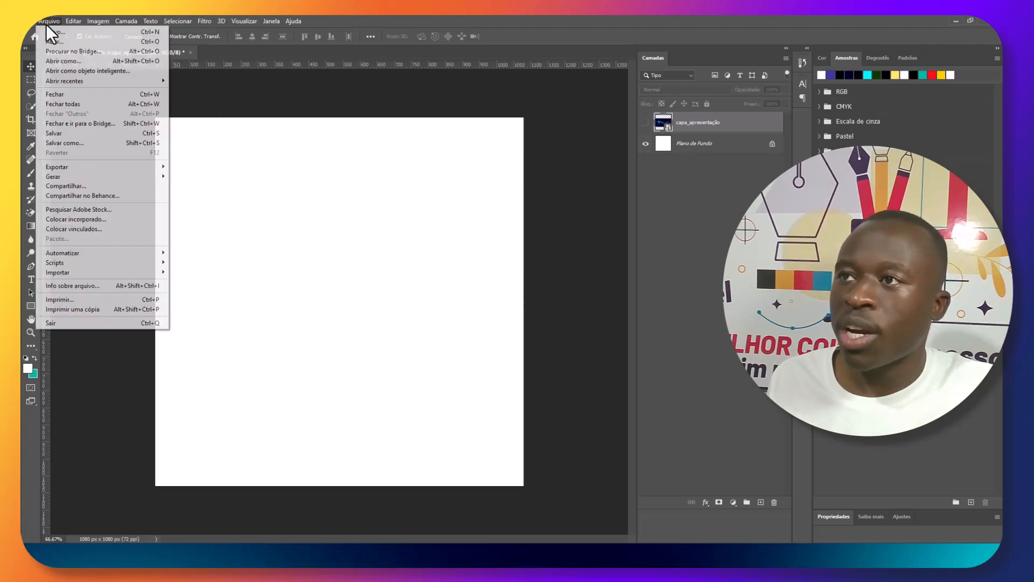
{"action": "left_click", "coordinate": [87, 219]}
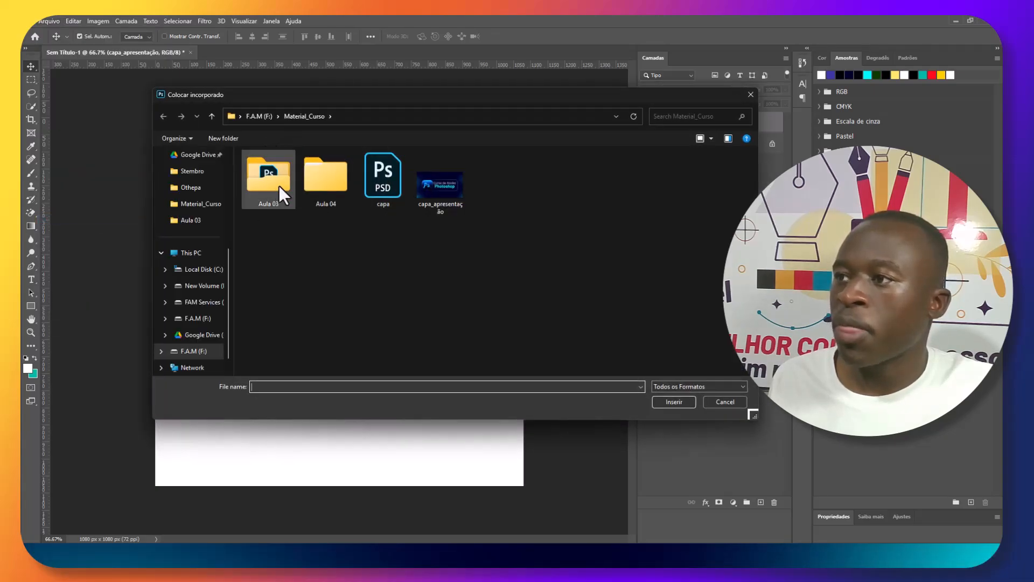
{"action": "double_click", "coordinate": [276, 185]}
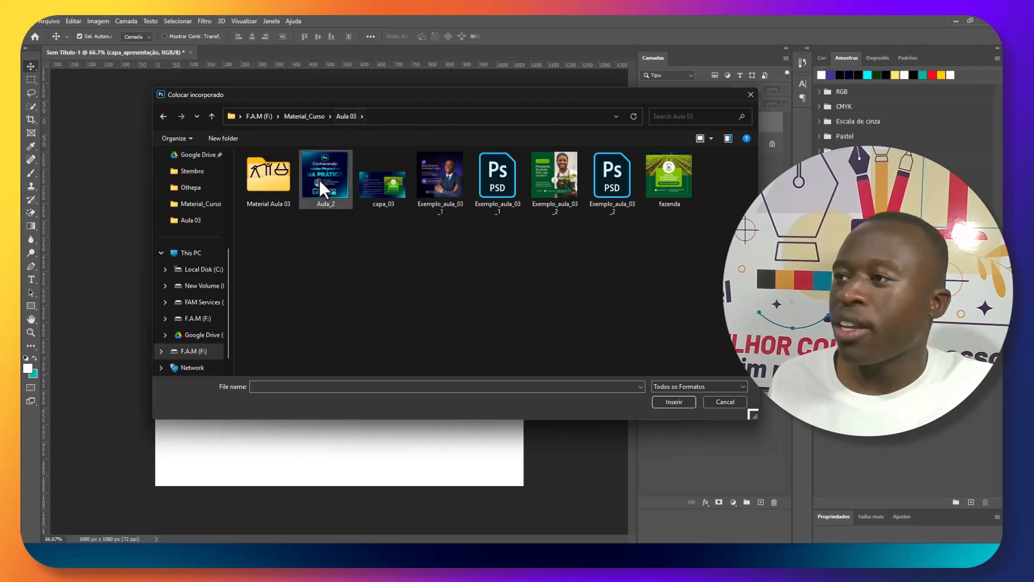
{"action": "left_click", "coordinate": [322, 163]}
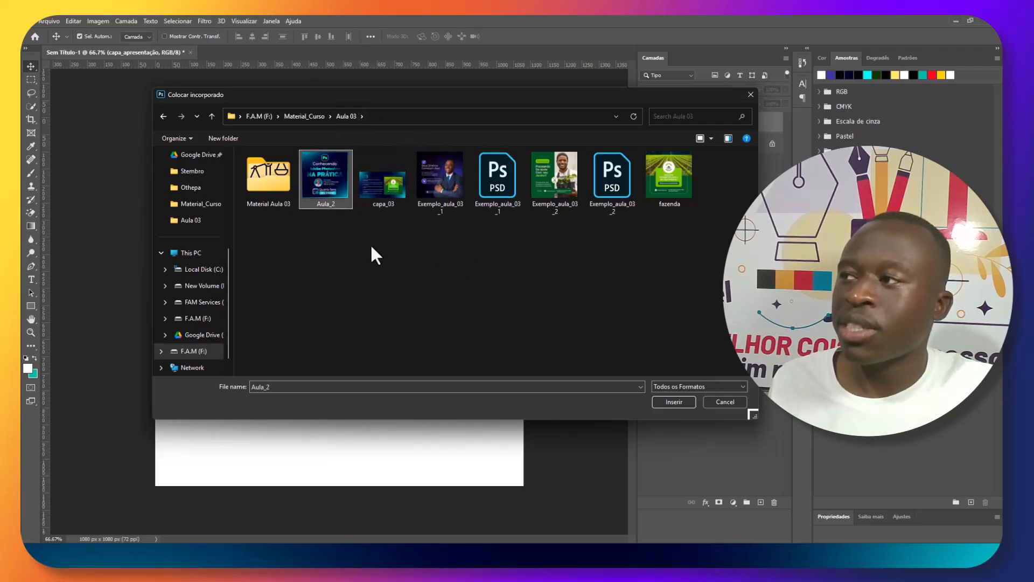
{"action": "left_click", "coordinate": [560, 167]}
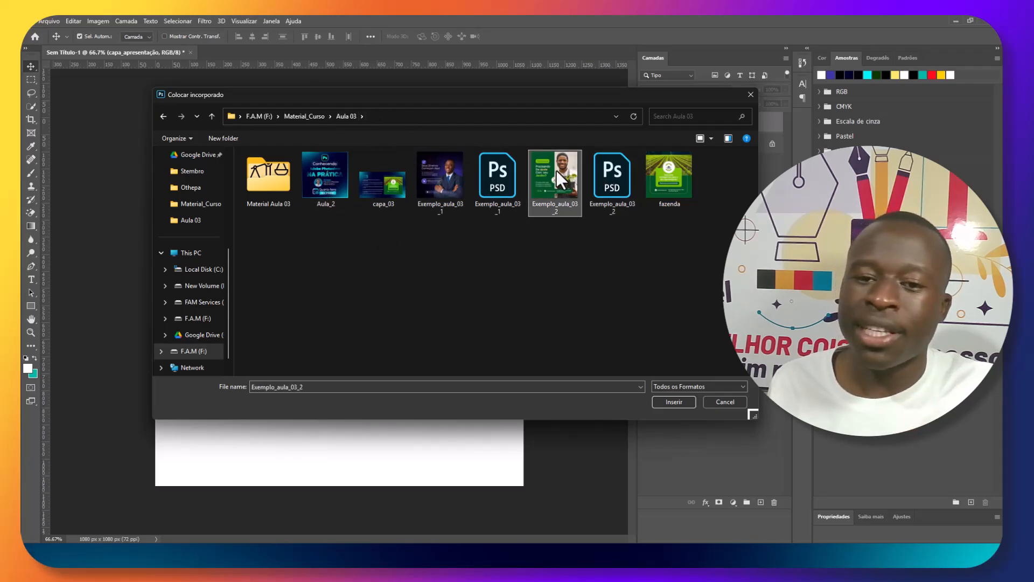
{"action": "left_click", "coordinate": [282, 179]}
{"action": "double_click", "coordinate": [282, 180]}
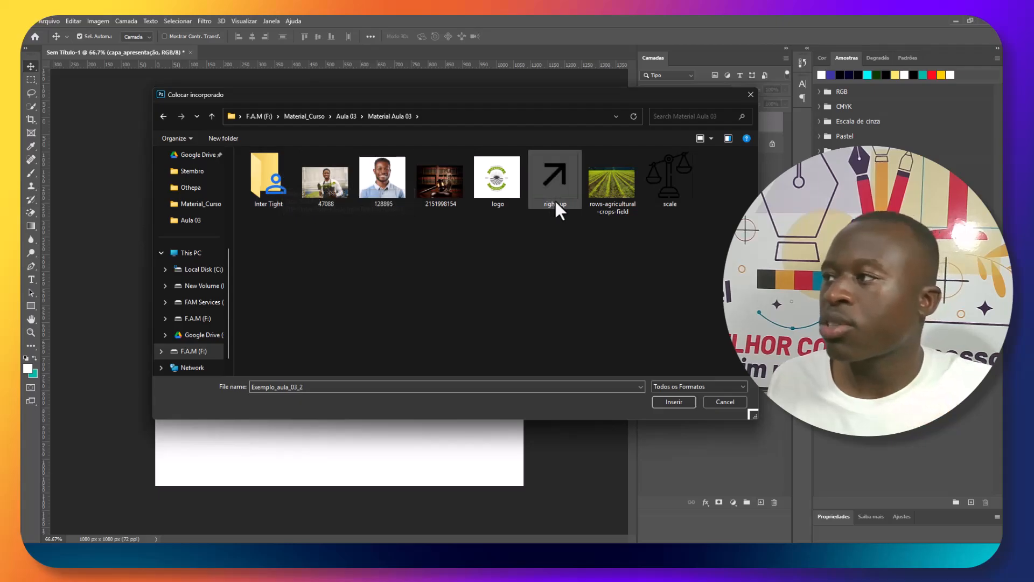
{"action": "left_click", "coordinate": [622, 179]}
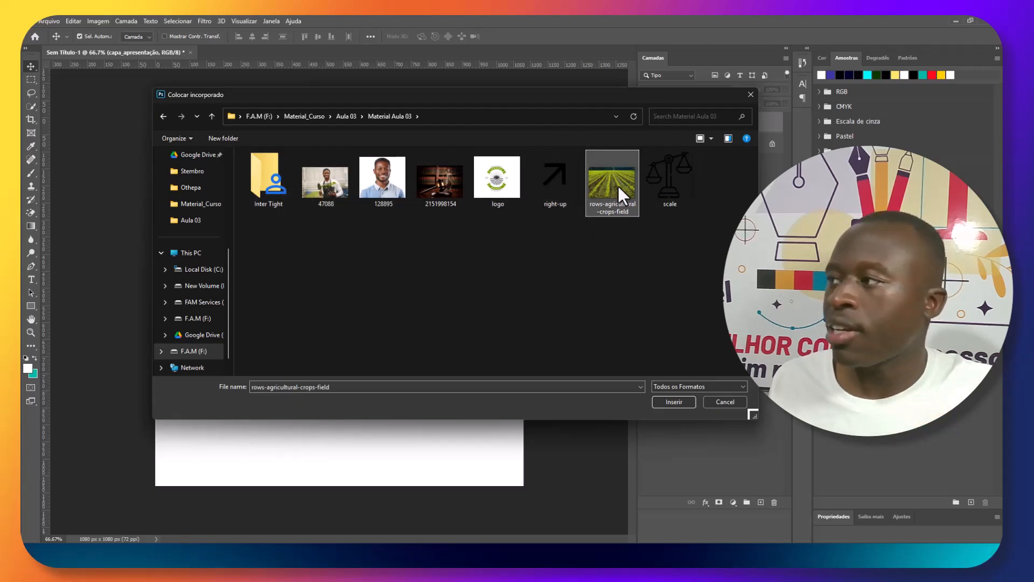
{"action": "left_click", "coordinate": [671, 403]}
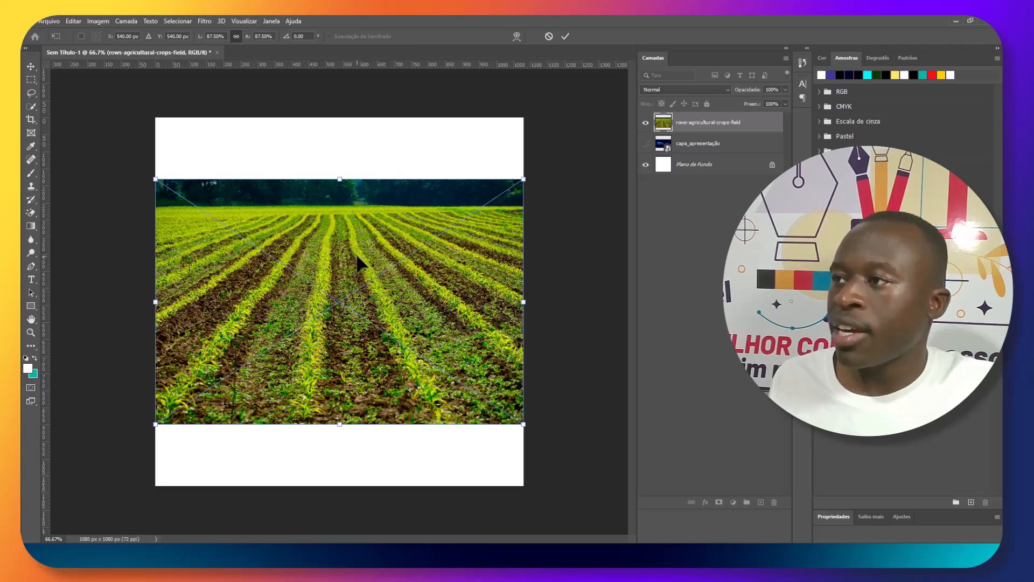
{"action": "left_click", "coordinate": [565, 36]}
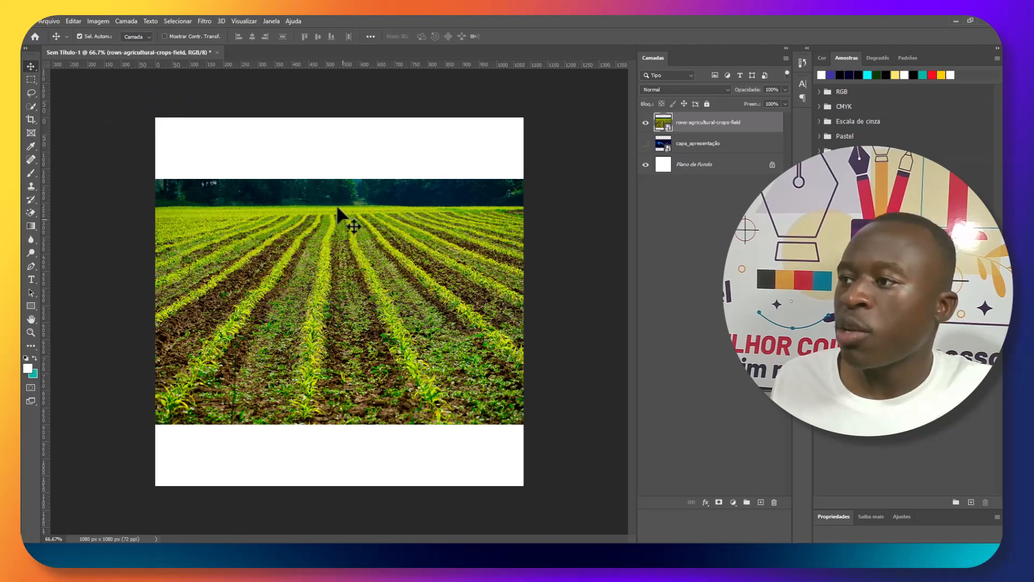
{"action": "mouse_move", "coordinate": [320, 249]}
{"action": "left_mouse_down"}
{"action": "mouse_move", "coordinate": [307, 228]}
{"action": "mouse_move", "coordinate": [291, 290]}
{"action": "mouse_move", "coordinate": [324, 309]}
{"action": "mouse_move", "coordinate": [302, 306]}
{"action": "mouse_move", "coordinate": [336, 281]}
{"action": "mouse_move", "coordinate": [313, 135]}
{"action": "mouse_move", "coordinate": [314, 350]}
{"action": "mouse_move", "coordinate": [300, 292]}
{"action": "mouse_move", "coordinate": [403, 219]}
{"action": "mouse_move", "coordinate": [522, 272]}
{"action": "mouse_move", "coordinate": [248, 231]}
{"action": "mouse_move", "coordinate": [101, 238]}
{"action": "mouse_move", "coordinate": [331, 243]}
{"action": "mouse_move", "coordinate": [318, 247]}
{"action": "left_mouse_up"}
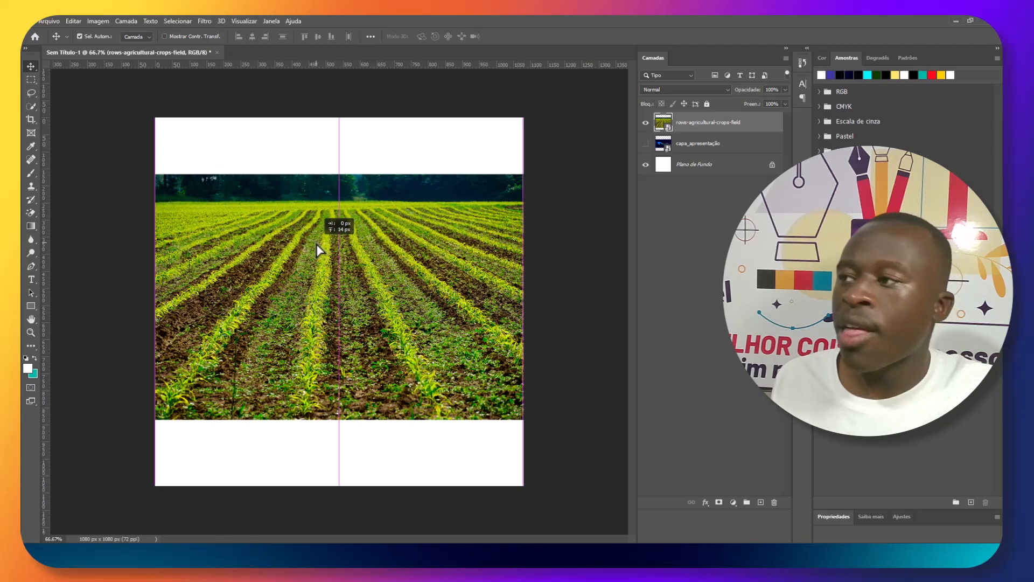
{"action": "left_click_drag", "start_coordinate": [319, 251], "coordinate": [416, 209]}
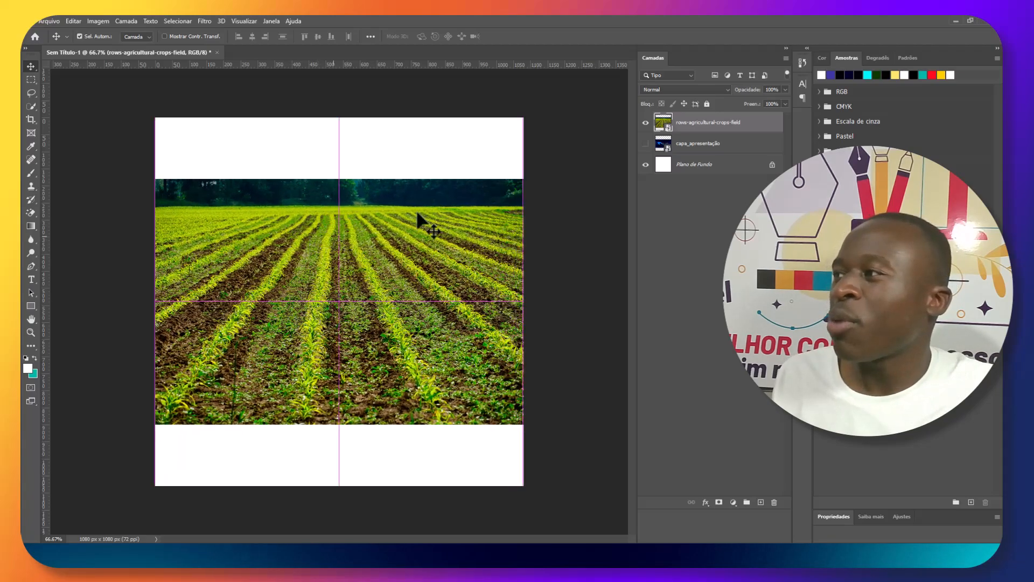
With the crops field layer hidden, show the capa_apresentação layer and shift its image slightly, and show the crops field layer again.
{"action": "left_click", "coordinate": [646, 122]}
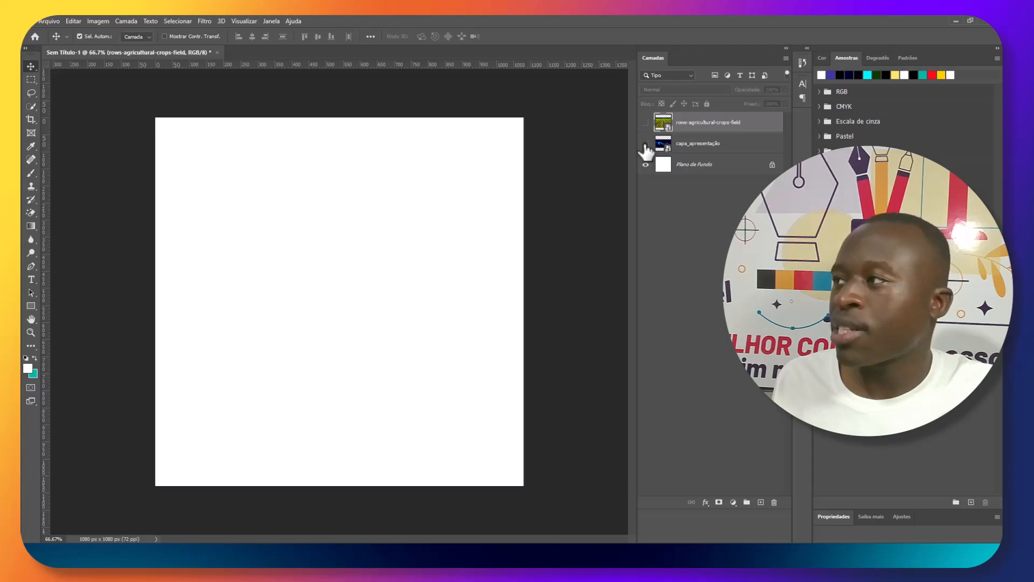
{"action": "left_click", "coordinate": [645, 143]}
{"action": "mouse_move", "coordinate": [438, 282]}
{"action": "left_mouse_down"}
{"action": "mouse_move", "coordinate": [439, 227]}
{"action": "mouse_move", "coordinate": [429, 267]}
{"action": "left_mouse_up"}
{"action": "left_click", "coordinate": [645, 122]}
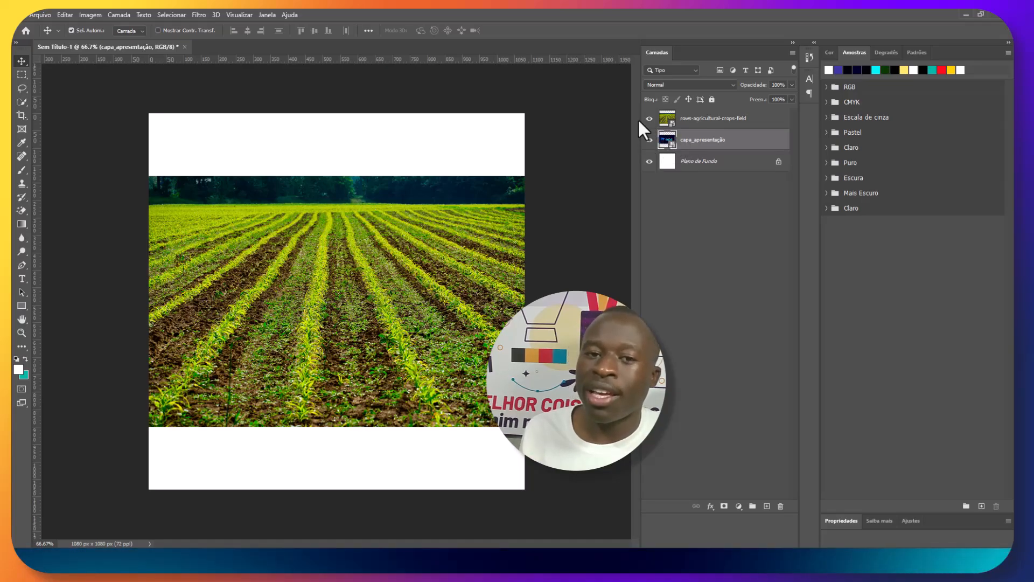
Lower the rows-agricultural-crops-field layer's opacity to 54%, reduce it to 0%, and restore it to 100%.
{"action": "left_click", "coordinate": [700, 118]}
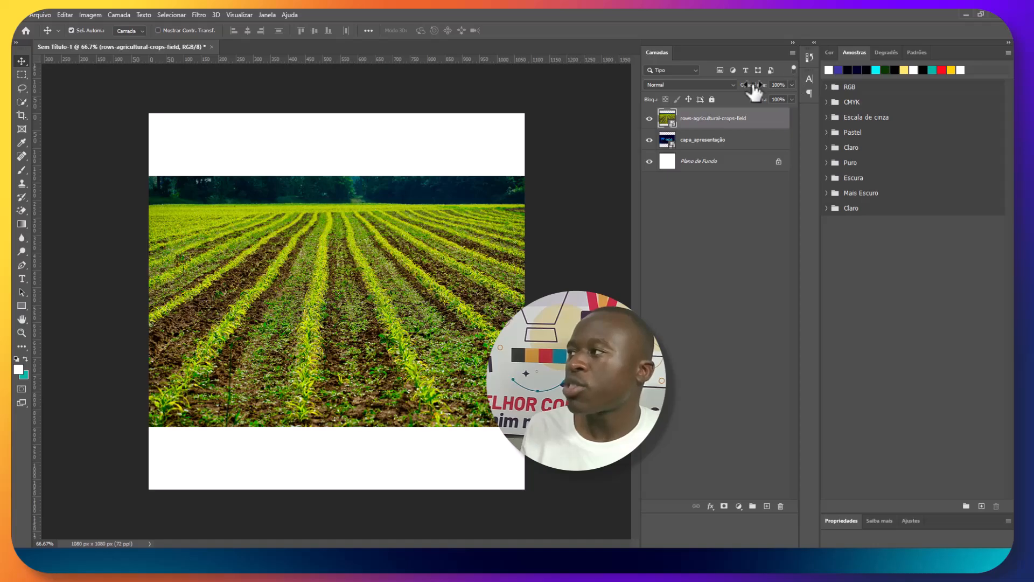
{"action": "left_click", "coordinate": [790, 84]}
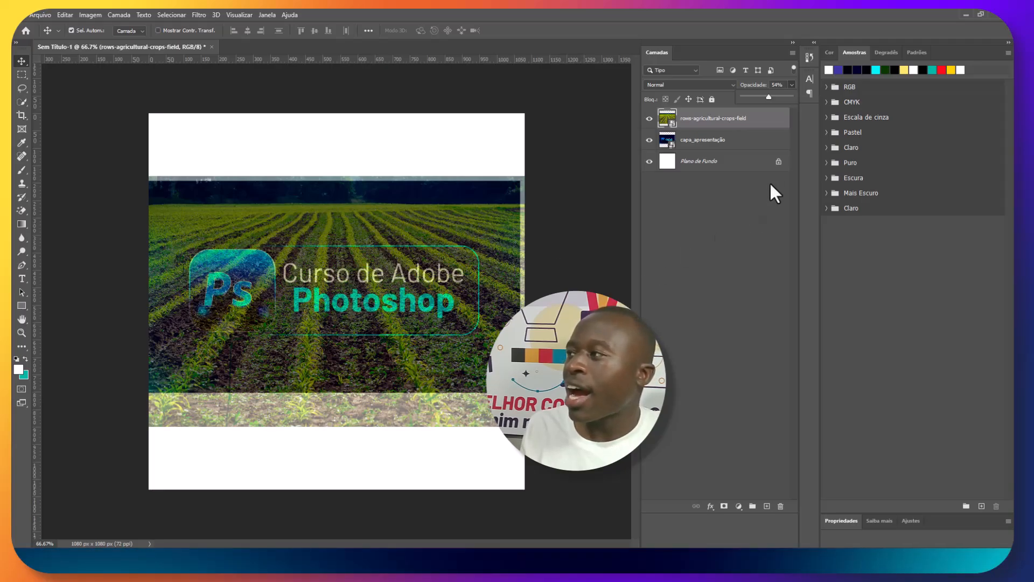
{"action": "left_click", "coordinate": [706, 141]}
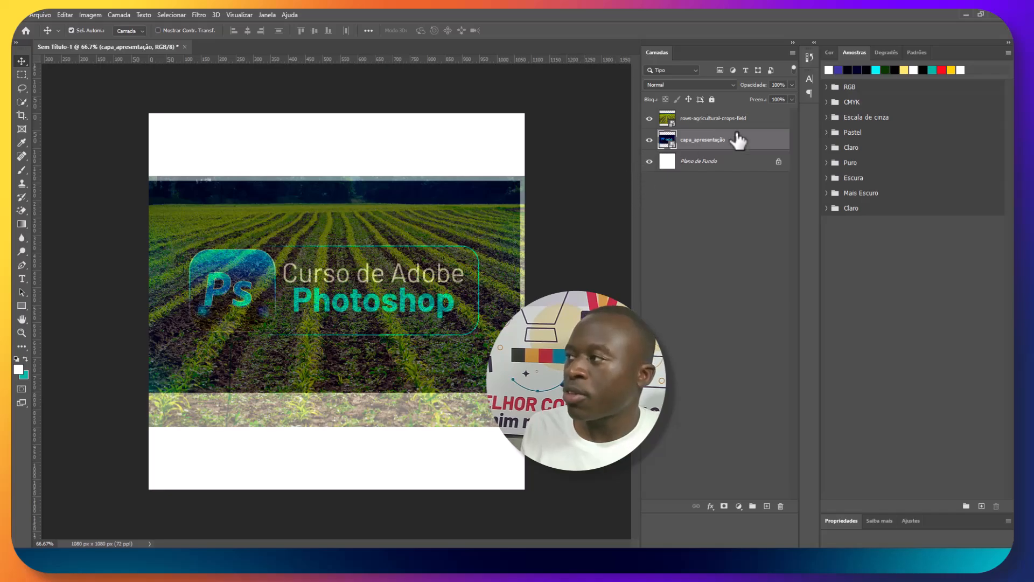
{"action": "left_click", "coordinate": [749, 121]}
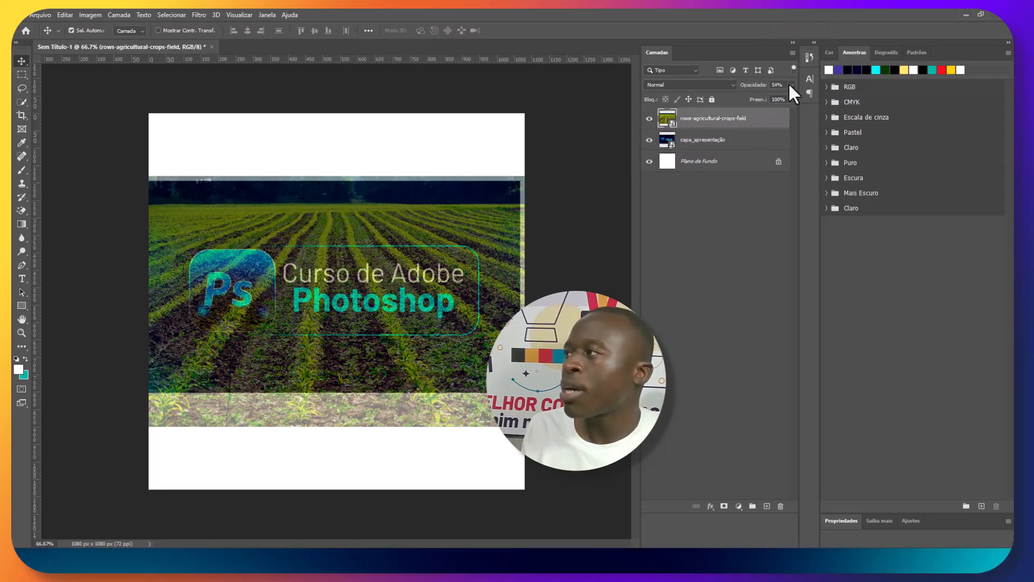
{"action": "left_click_drag", "start_coordinate": [748, 98], "coordinate": [734, 99]}
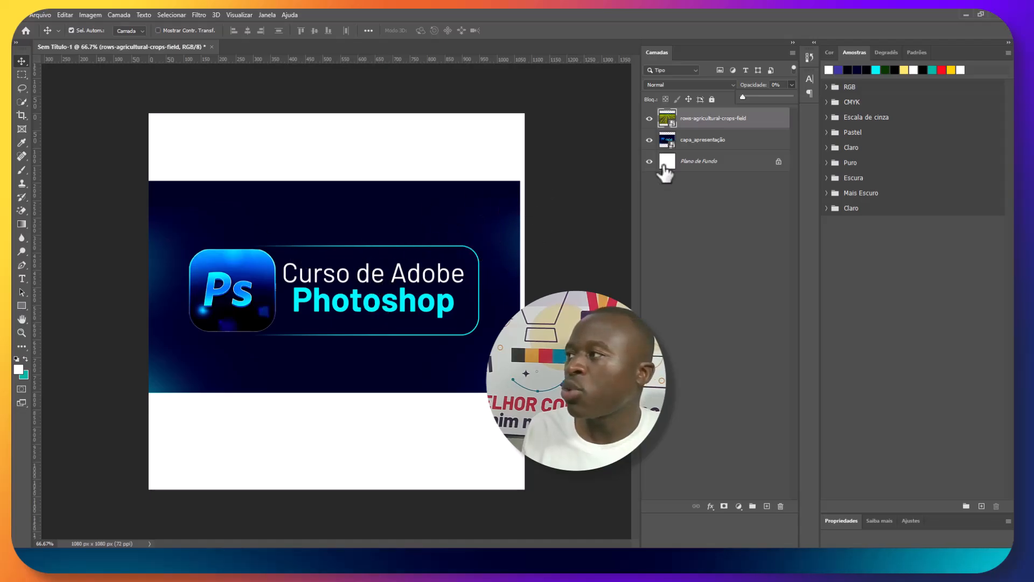
{"action": "left_click_drag", "start_coordinate": [742, 96], "coordinate": [792, 97]}
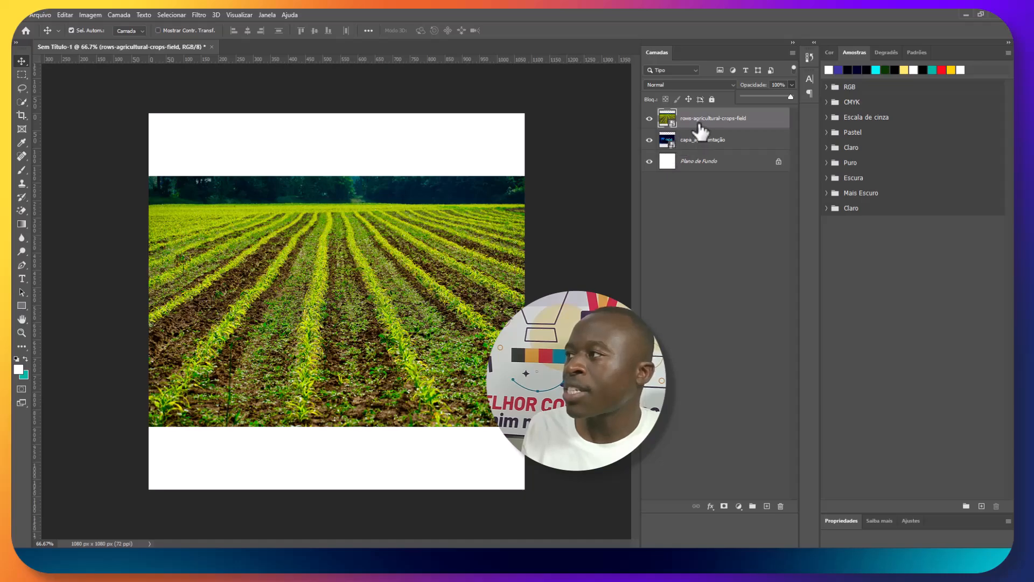
{"action": "left_click", "coordinate": [730, 131]}
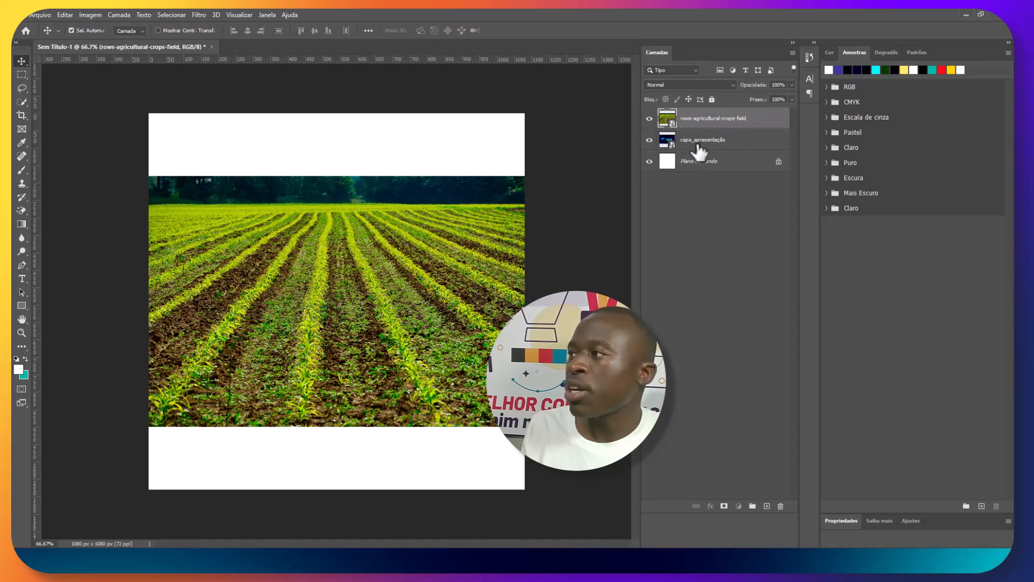
Stack the capa_apresentação layer above the crops field layer and shift both images up the canvas.
{"action": "left_click", "coordinate": [700, 142]}
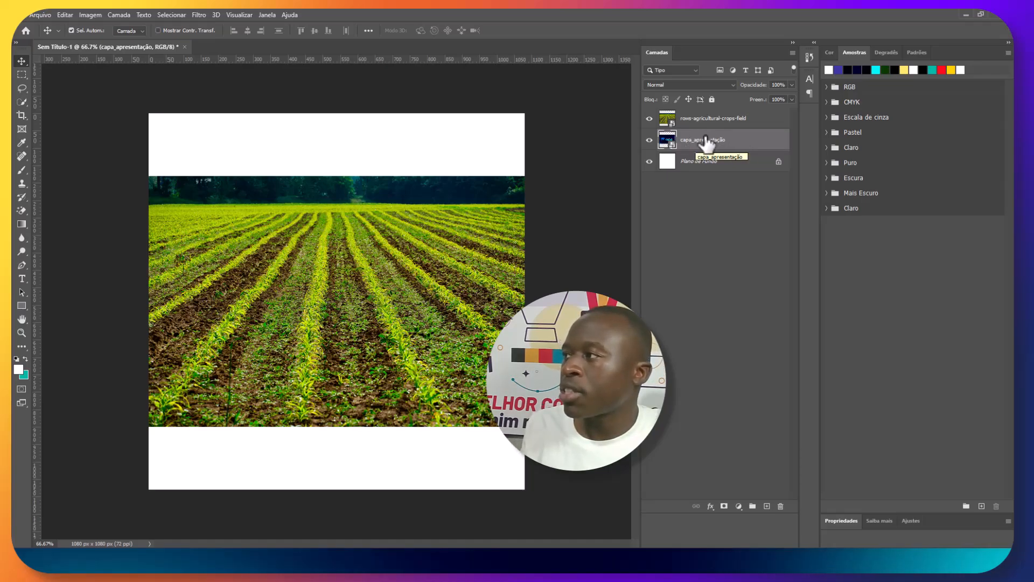
{"action": "left_click_drag", "start_coordinate": [705, 141], "coordinate": [709, 119]}
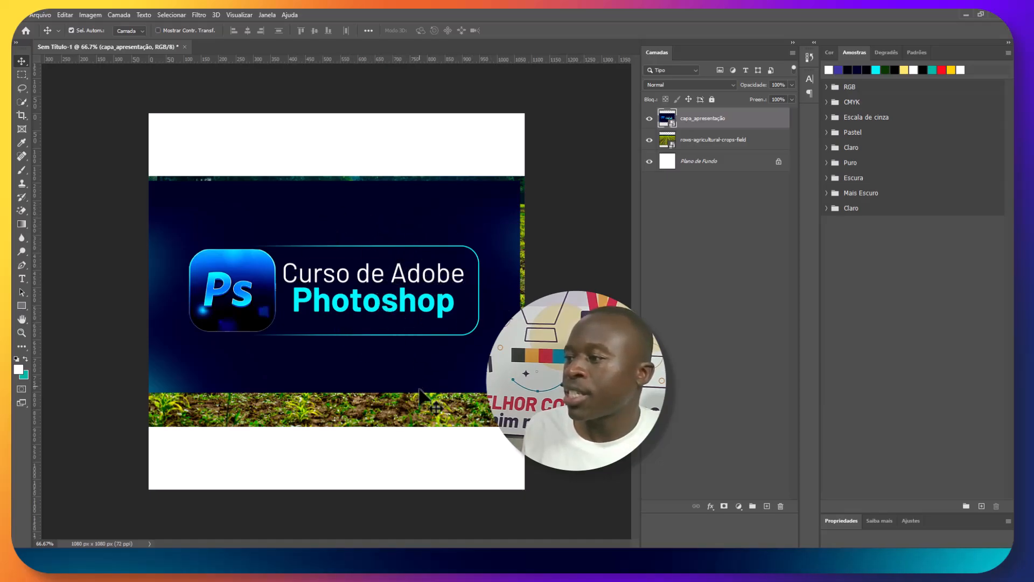
{"action": "left_click", "coordinate": [447, 404]}
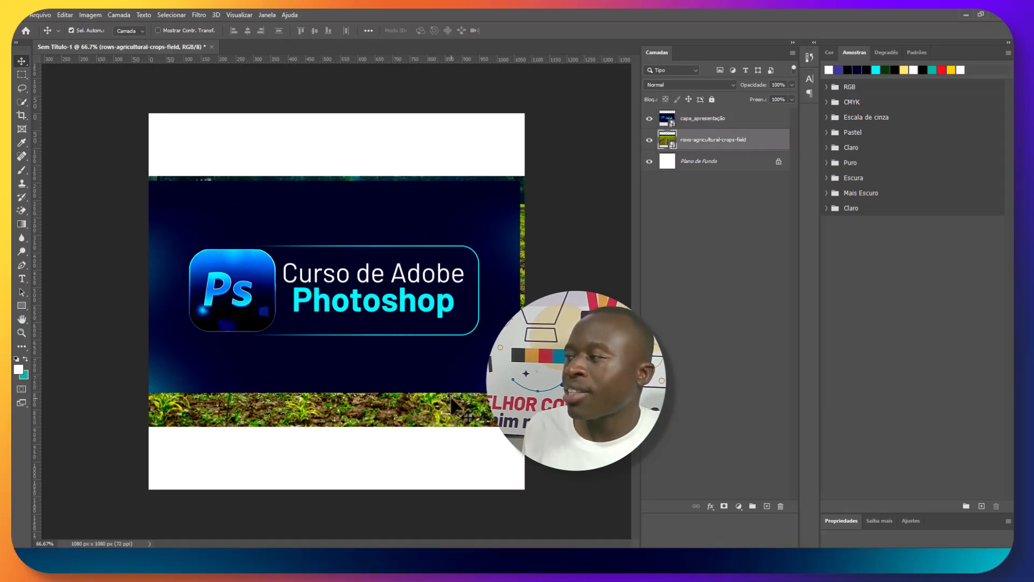
{"action": "left_click_drag", "start_coordinate": [451, 405], "coordinate": [448, 343]}
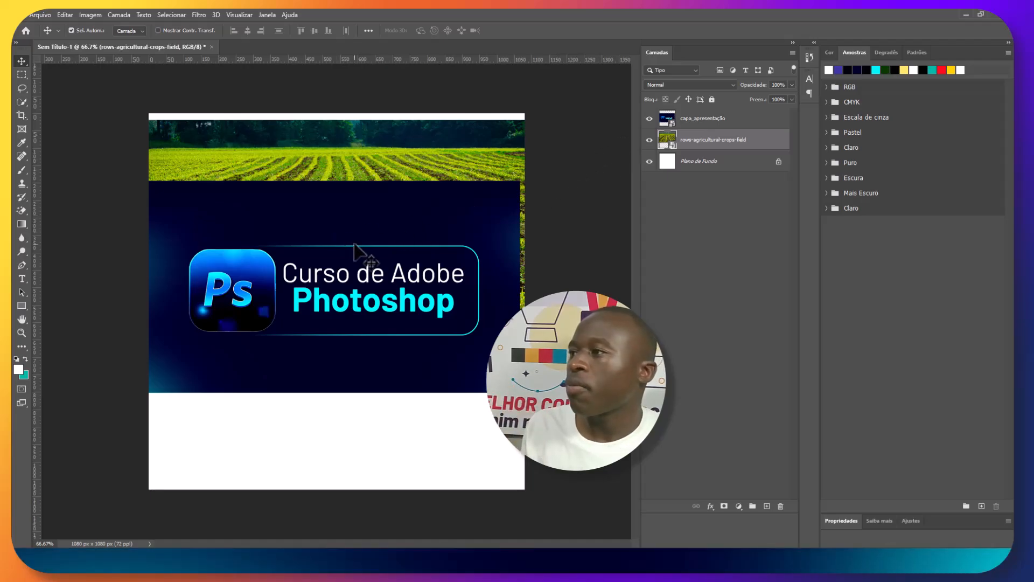
{"action": "left_click_drag", "start_coordinate": [355, 250], "coordinate": [355, 189]}
Hide the capa_apresentação layer and place the crops field image flush with the canvas's top edge.
{"action": "left_click", "coordinate": [649, 118]}
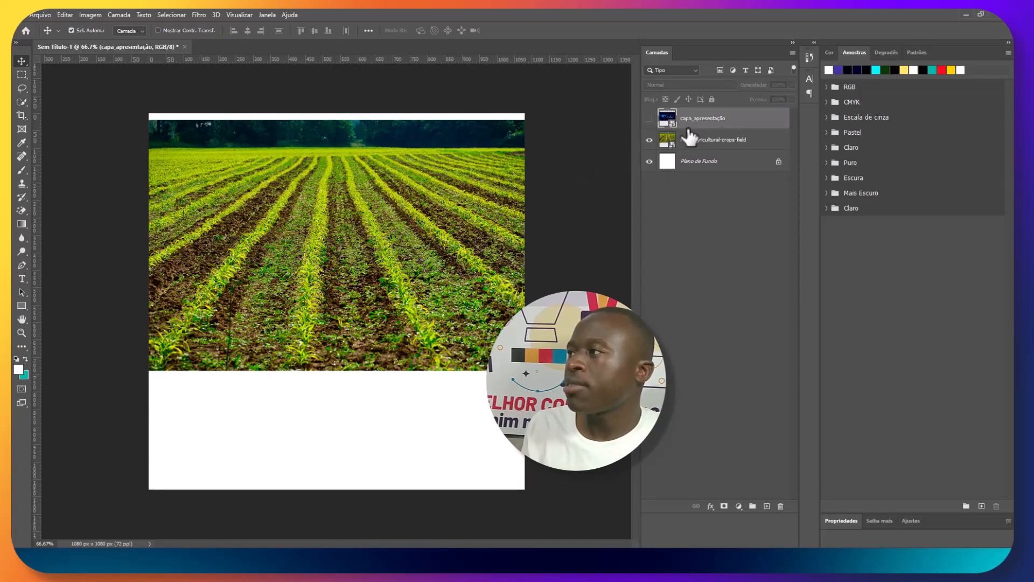
{"action": "left_click_drag", "start_coordinate": [367, 237], "coordinate": [370, 208]}
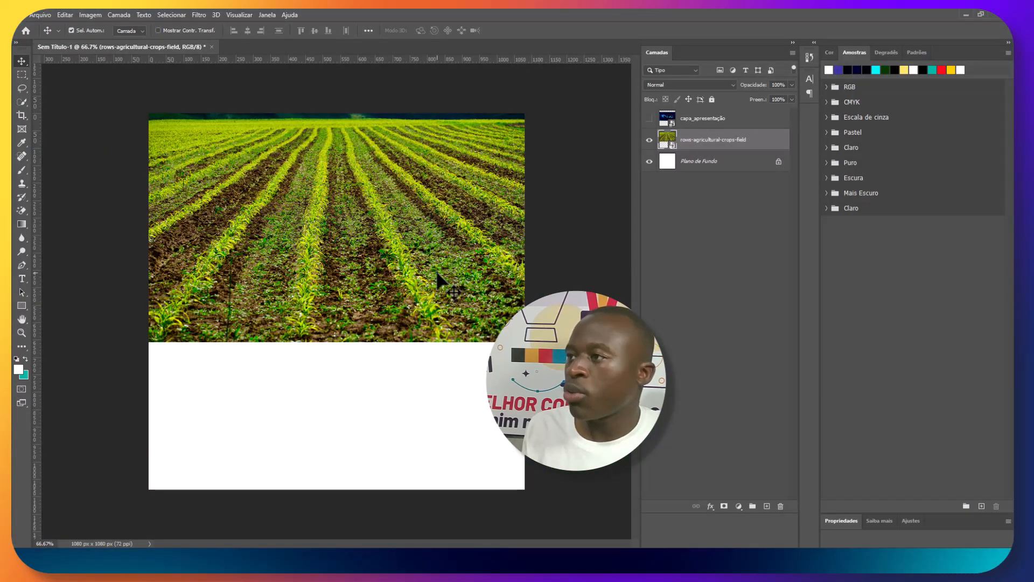
{"action": "left_click_drag", "start_coordinate": [439, 264], "coordinate": [439, 292]}
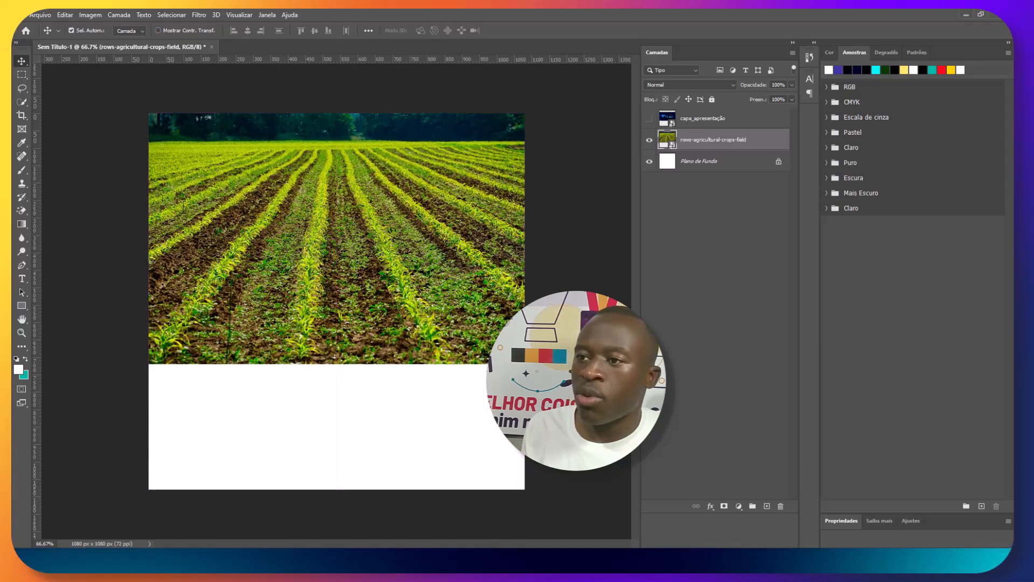
Draw a white rectangle shape about 696 × 236 px over the middle of the crops field image.
{"action": "left_click", "coordinate": [22, 304]}
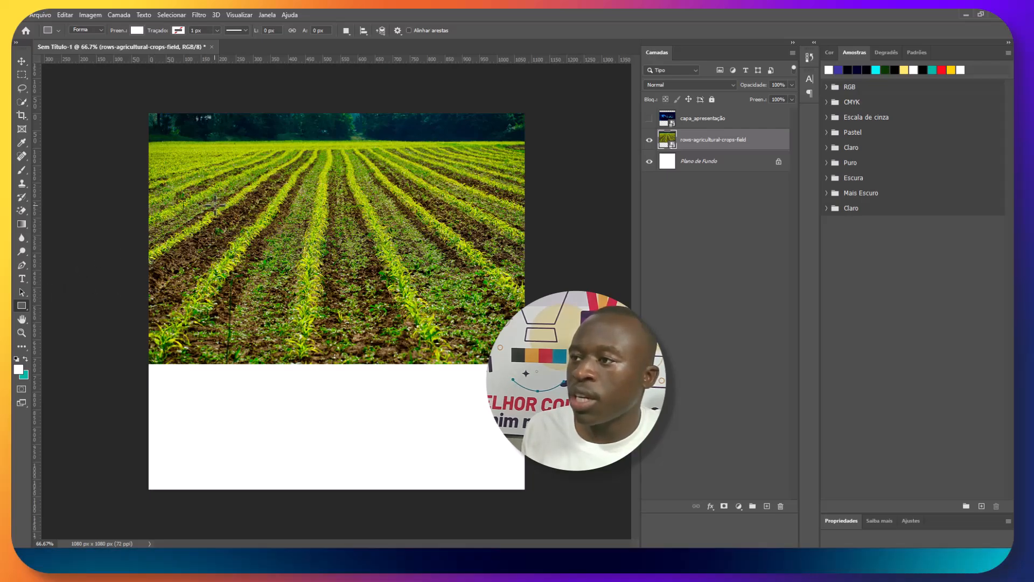
{"action": "left_click_drag", "start_coordinate": [215, 205], "coordinate": [457, 286]}
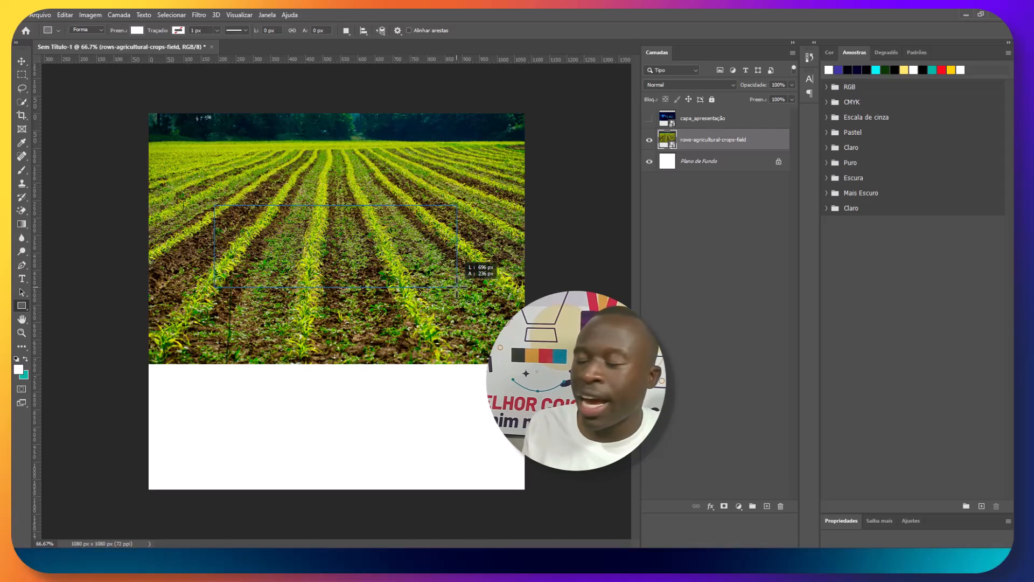
{"action": "left_click_drag", "start_coordinate": [457, 286], "coordinate": [457, 286]}
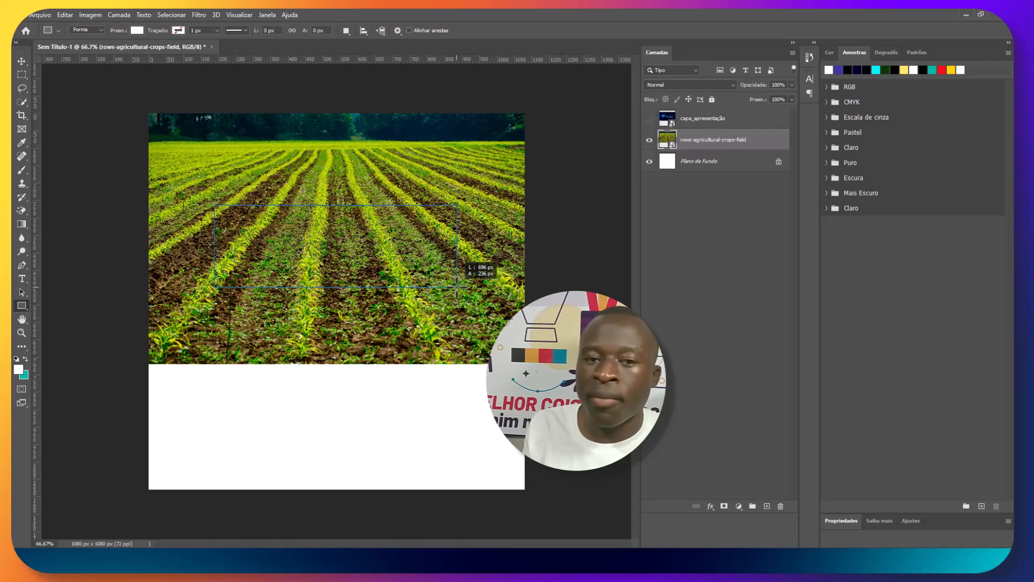
{"action": "left_click_drag", "start_coordinate": [457, 287], "coordinate": [457, 287]}
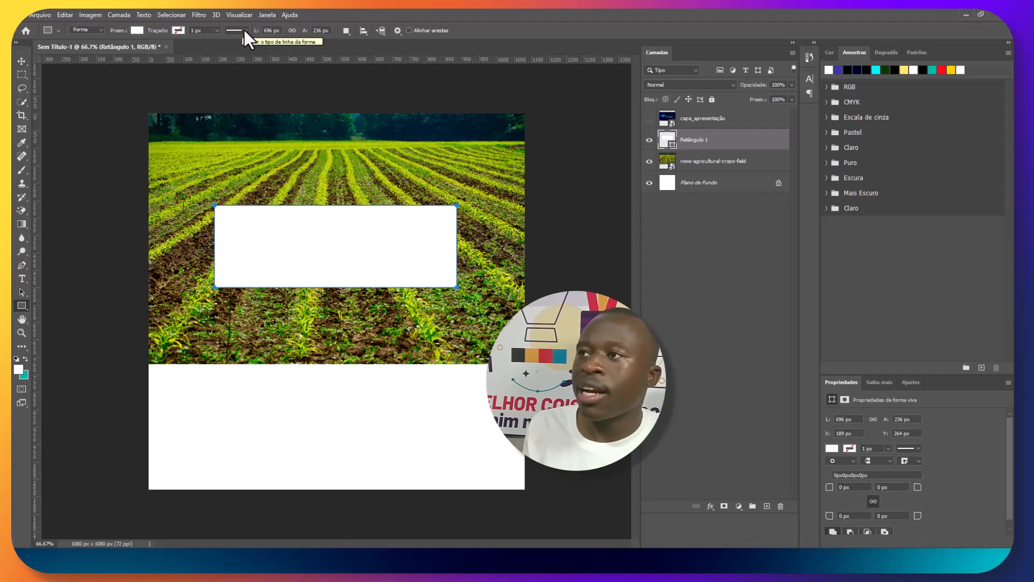
{"action": "left_click", "coordinate": [271, 31]}
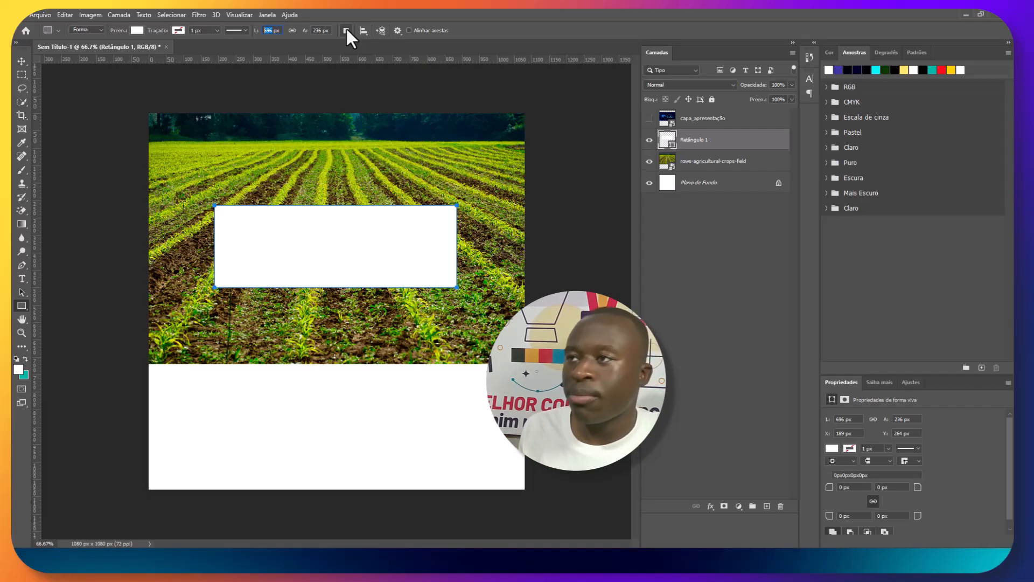
Shift the white rectangle with the Move tool to about X 192 px, Y 284 px.
{"action": "left_click", "coordinate": [21, 60]}
{"action": "left_click", "coordinate": [721, 121]}
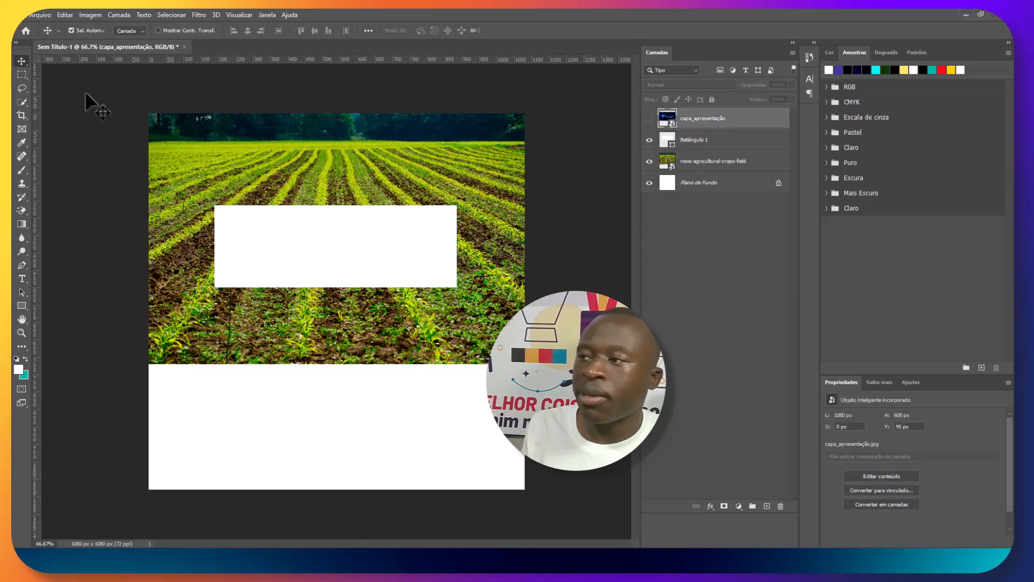
{"action": "mouse_move", "coordinate": [359, 244]}
{"action": "left_mouse_down"}
{"action": "mouse_move", "coordinate": [360, 322]}
{"action": "mouse_move", "coordinate": [304, 301]}
{"action": "mouse_move", "coordinate": [353, 271]}
{"action": "mouse_move", "coordinate": [341, 302]}
{"action": "mouse_move", "coordinate": [365, 296]}
{"action": "mouse_move", "coordinate": [339, 299]}
{"action": "mouse_move", "coordinate": [339, 323]}
{"action": "mouse_move", "coordinate": [330, 320]}
{"action": "mouse_move", "coordinate": [334, 339]}
{"action": "mouse_move", "coordinate": [345, 309]}
{"action": "mouse_move", "coordinate": [347, 340]}
{"action": "mouse_move", "coordinate": [364, 270]}
{"action": "mouse_move", "coordinate": [357, 431]}
{"action": "mouse_move", "coordinate": [399, 201]}
{"action": "mouse_move", "coordinate": [388, 189]}
{"action": "mouse_move", "coordinate": [364, 217]}
{"action": "mouse_move", "coordinate": [362, 199]}
{"action": "mouse_move", "coordinate": [341, 224]}
{"action": "mouse_move", "coordinate": [351, 235]}
{"action": "mouse_move", "coordinate": [353, 221]}
{"action": "mouse_move", "coordinate": [335, 246]}
{"action": "mouse_move", "coordinate": [351, 224]}
{"action": "mouse_move", "coordinate": [341, 279]}
{"action": "mouse_move", "coordinate": [339, 229]}
{"action": "mouse_move", "coordinate": [353, 280]}
{"action": "mouse_move", "coordinate": [328, 312]}
{"action": "mouse_move", "coordinate": [355, 296]}
{"action": "mouse_move", "coordinate": [315, 303]}
{"action": "mouse_move", "coordinate": [359, 240]}
{"action": "mouse_move", "coordinate": [356, 337]}
{"action": "mouse_move", "coordinate": [370, 277]}
{"action": "mouse_move", "coordinate": [355, 256]}
{"action": "left_mouse_up"}
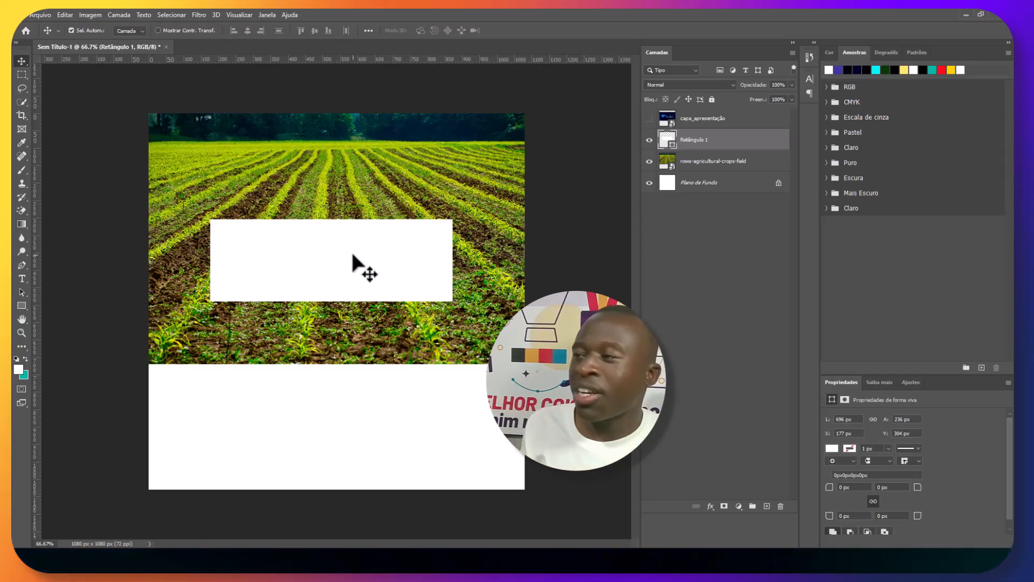
{"action": "mouse_move", "coordinate": [351, 250]}
{"action": "left_mouse_down"}
{"action": "mouse_move", "coordinate": [350, 284]}
{"action": "mouse_move", "coordinate": [365, 232]}
{"action": "mouse_move", "coordinate": [359, 249]}
{"action": "left_mouse_up"}
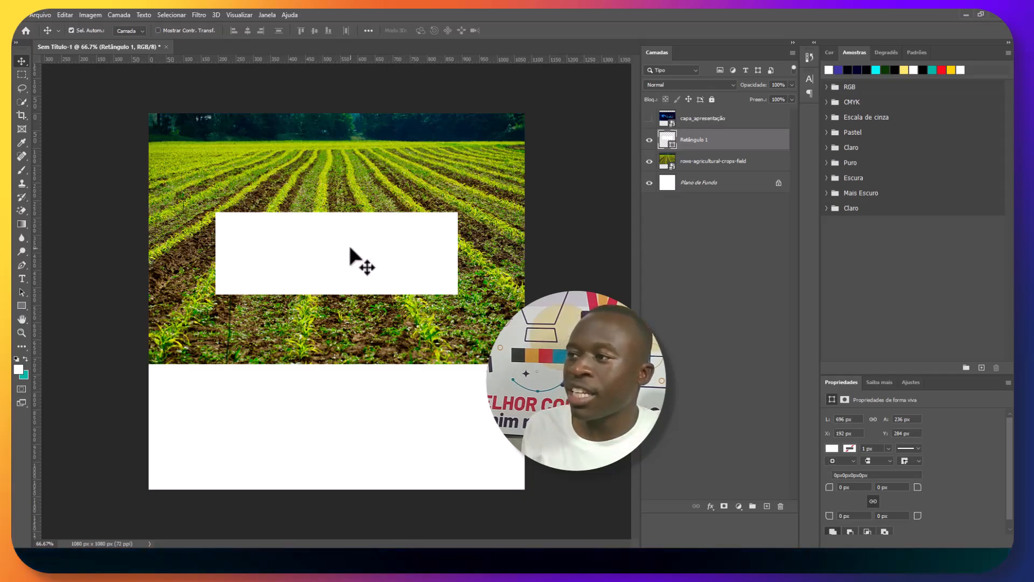
Try the recently used purple, navy, pale yellow, teal, dark green, white and golden yellow colours as the rectangle's fill.
{"action": "key", "text": "u"}
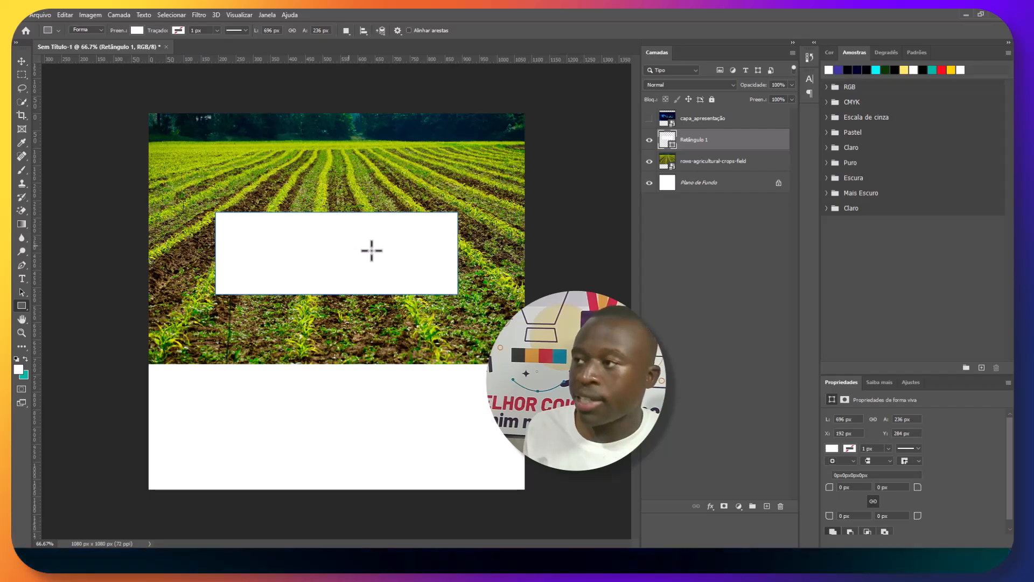
{"action": "left_click", "coordinate": [137, 31]}
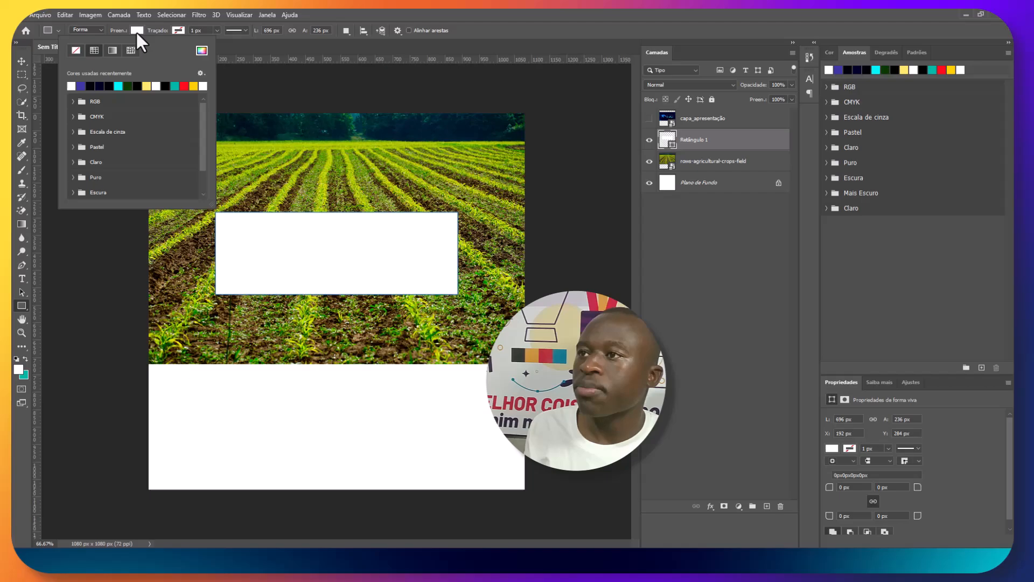
{"action": "left_click", "coordinate": [81, 85]}
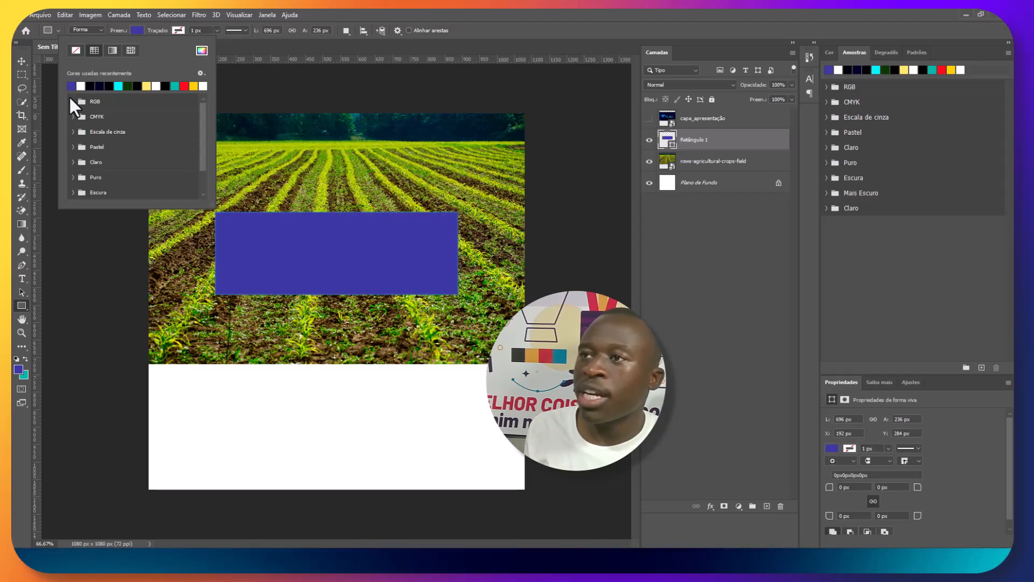
{"action": "left_click", "coordinate": [100, 86]}
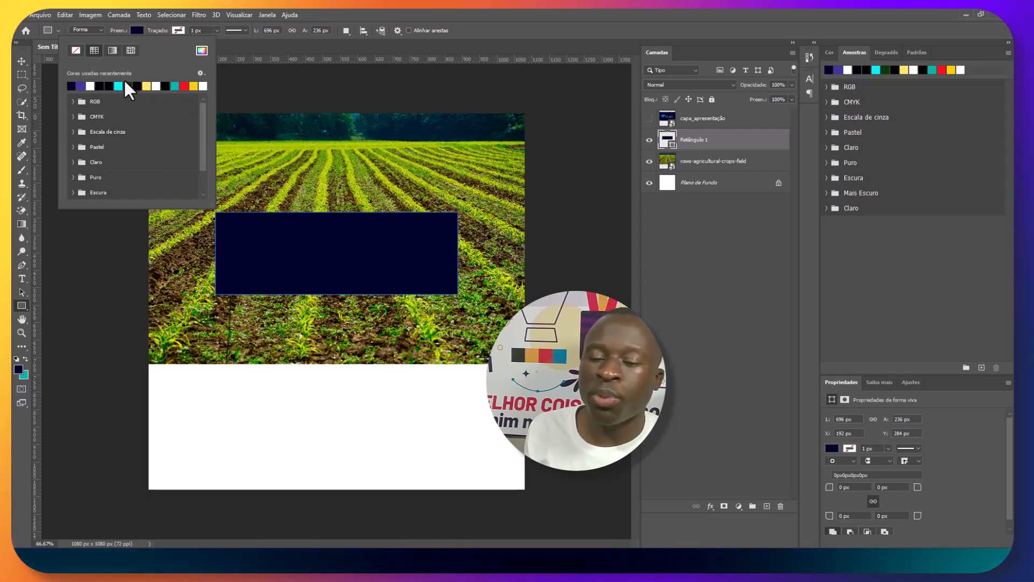
{"action": "left_click", "coordinate": [148, 86]}
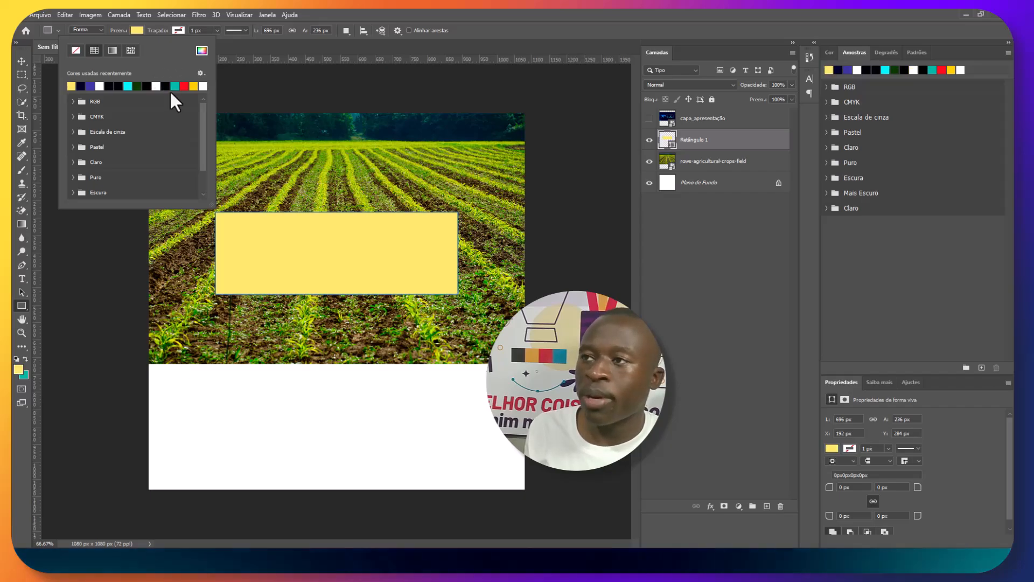
{"action": "left_click", "coordinate": [175, 87]}
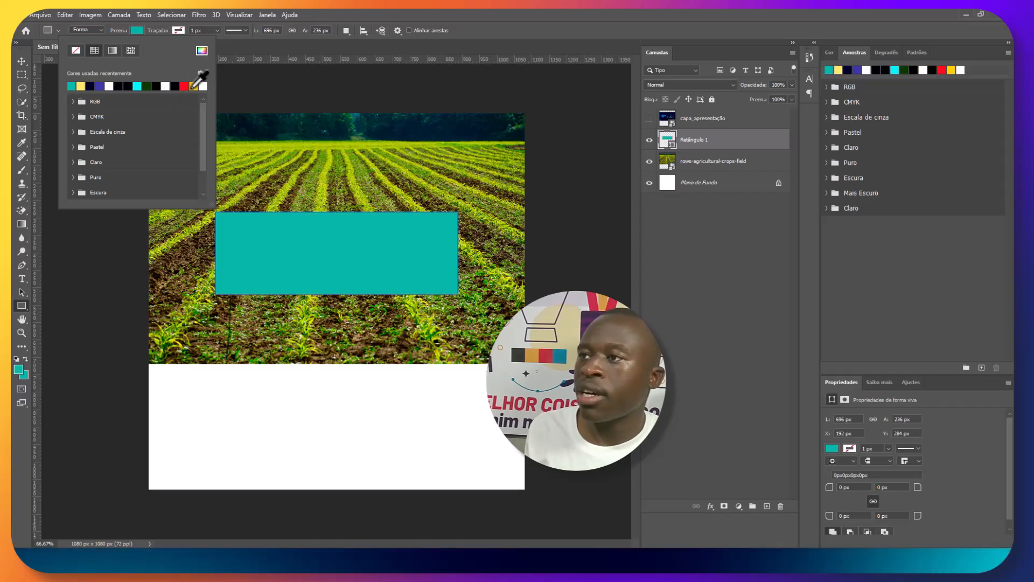
{"action": "left_click", "coordinate": [147, 86]}
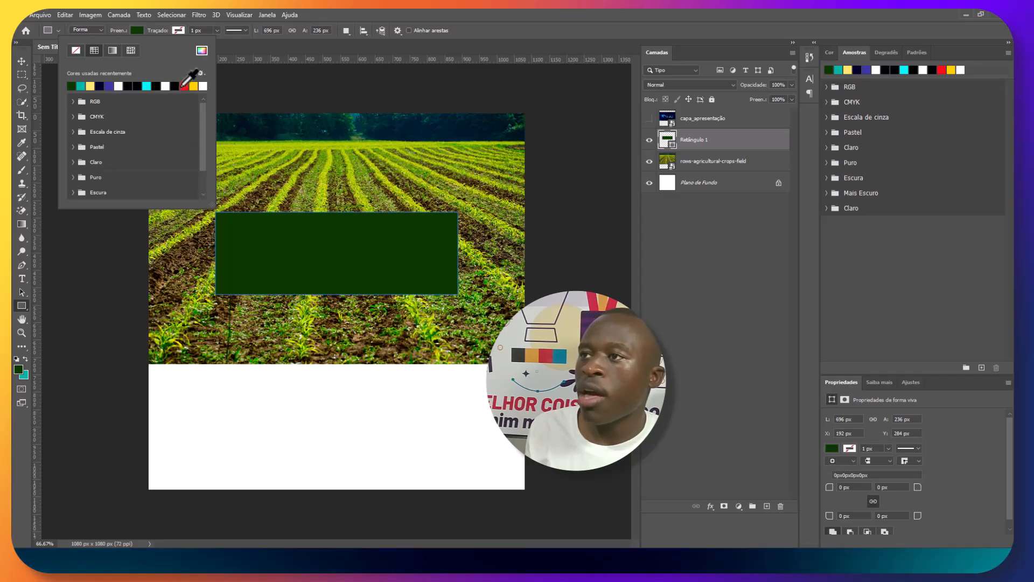
{"action": "left_click", "coordinate": [166, 86]}
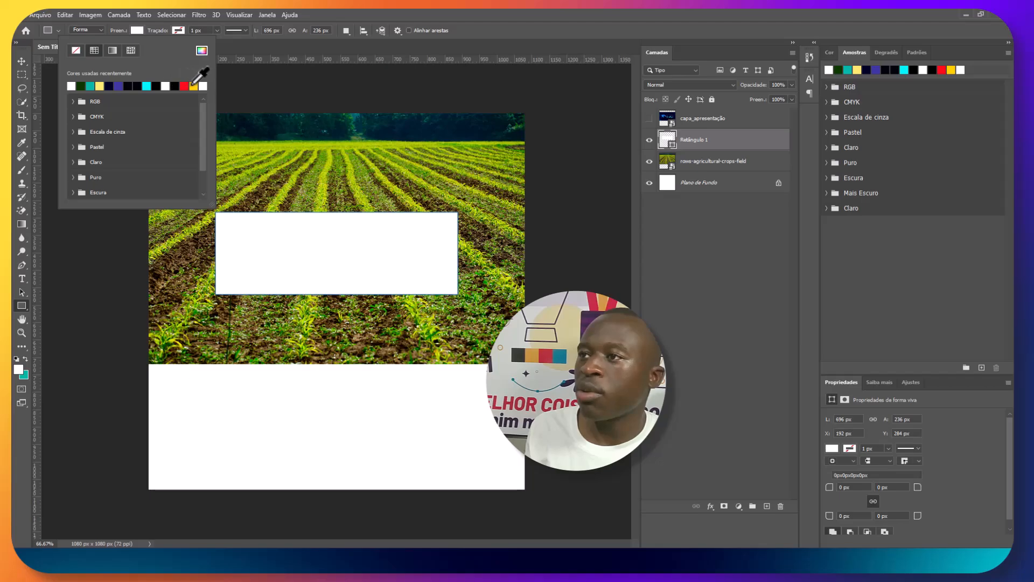
{"action": "left_click", "coordinate": [194, 86]}
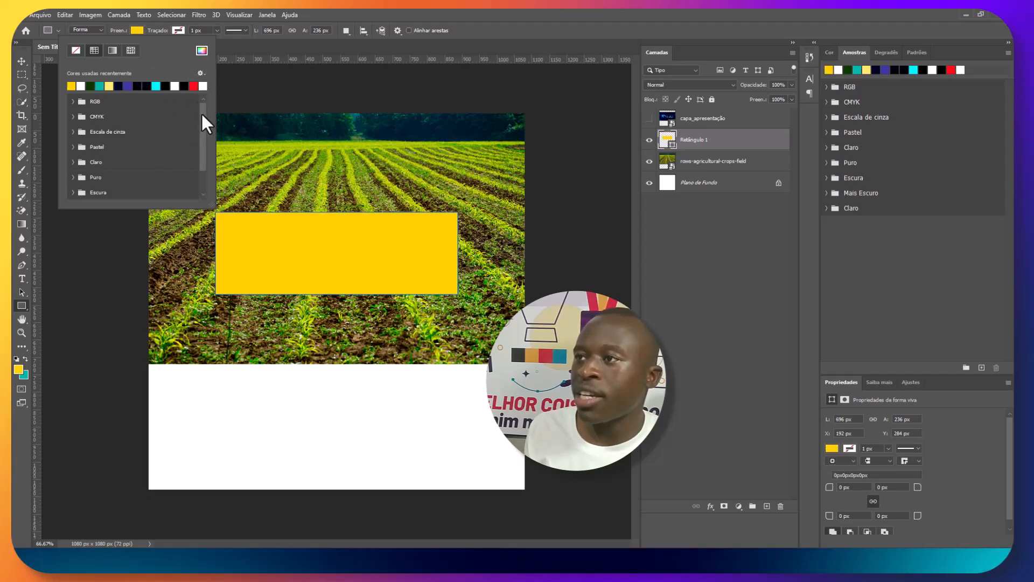
{"action": "mouse_move", "coordinate": [202, 112]}
{"action": "left_mouse_down"}
{"action": "mouse_move", "coordinate": [203, 132]}
{"action": "mouse_move", "coordinate": [197, 106]}
{"action": "left_mouse_up"}
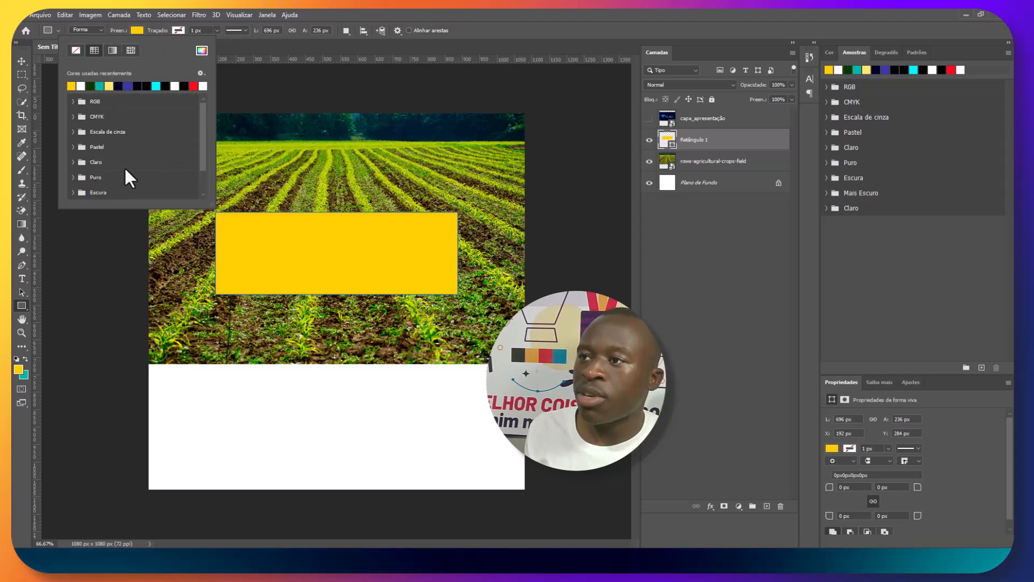
Try magenta, cyan and green from the RGB swatches on the rectangle, and set its fill to yellow.
{"action": "left_click", "coordinate": [72, 102]}
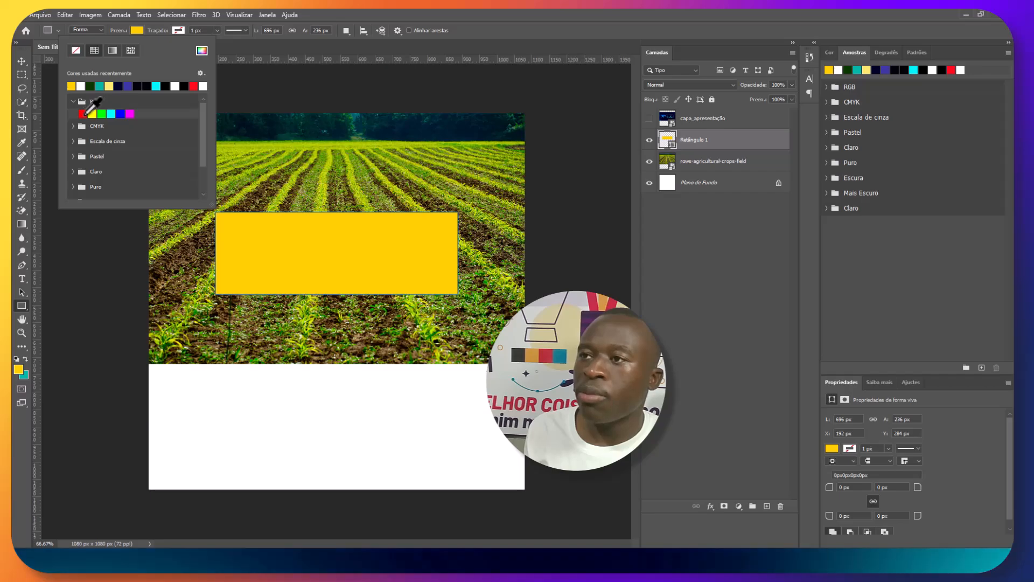
{"action": "left_click", "coordinate": [129, 114]}
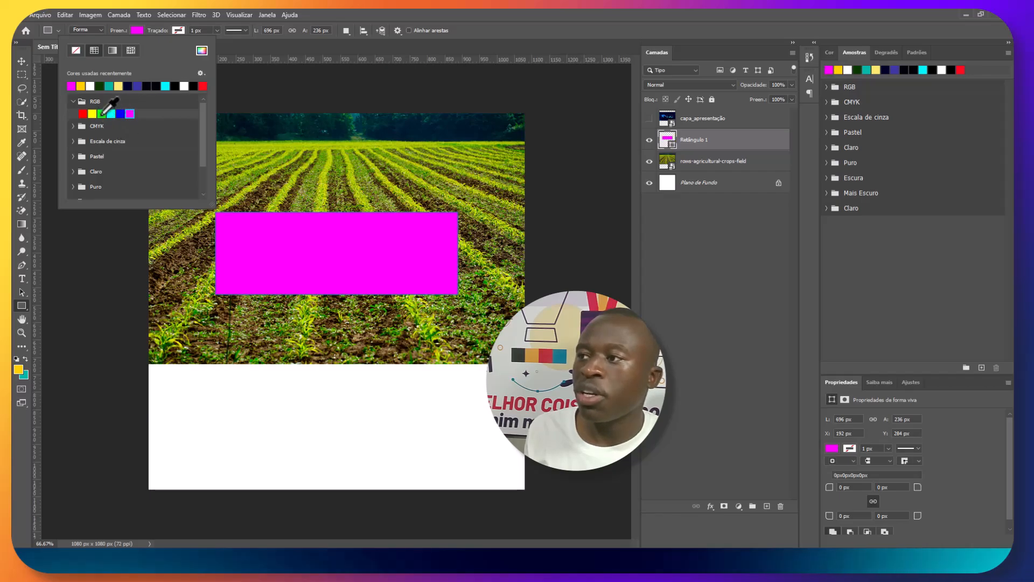
{"action": "left_click", "coordinate": [110, 114]}
{"action": "left_click", "coordinate": [101, 114]}
{"action": "left_click", "coordinate": [92, 114]}
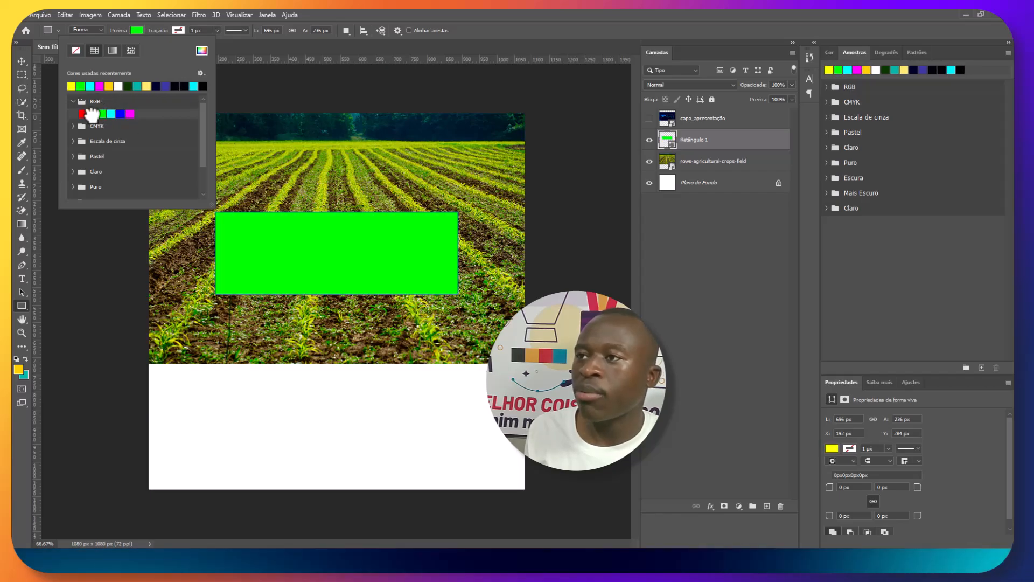
Try the CMYK green and a pastel pink as the rectangle's fill, and browse the greyscale and light (Claro) swatch groups.
{"action": "left_click", "coordinate": [74, 125]}
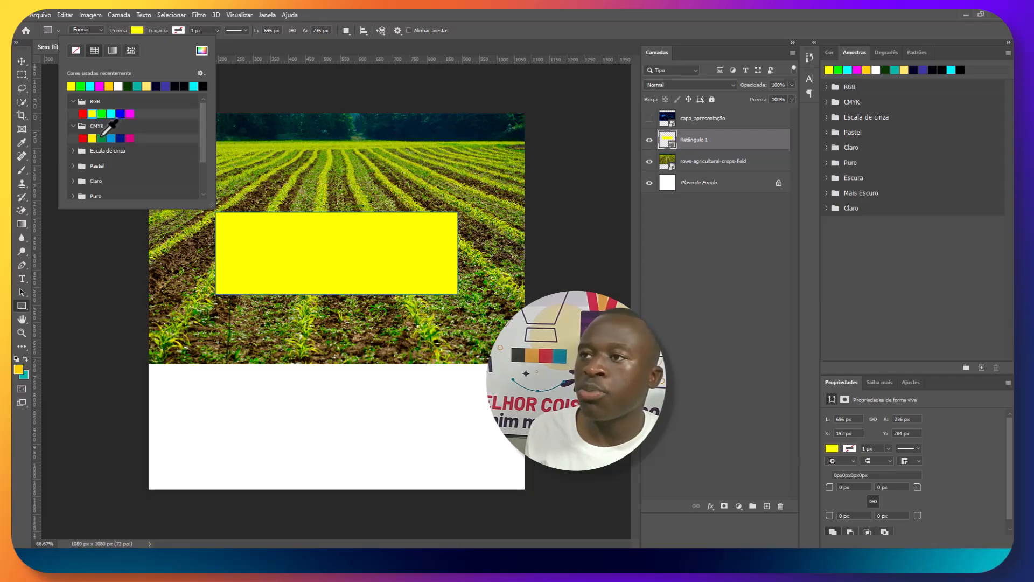
{"action": "left_click", "coordinate": [101, 139]}
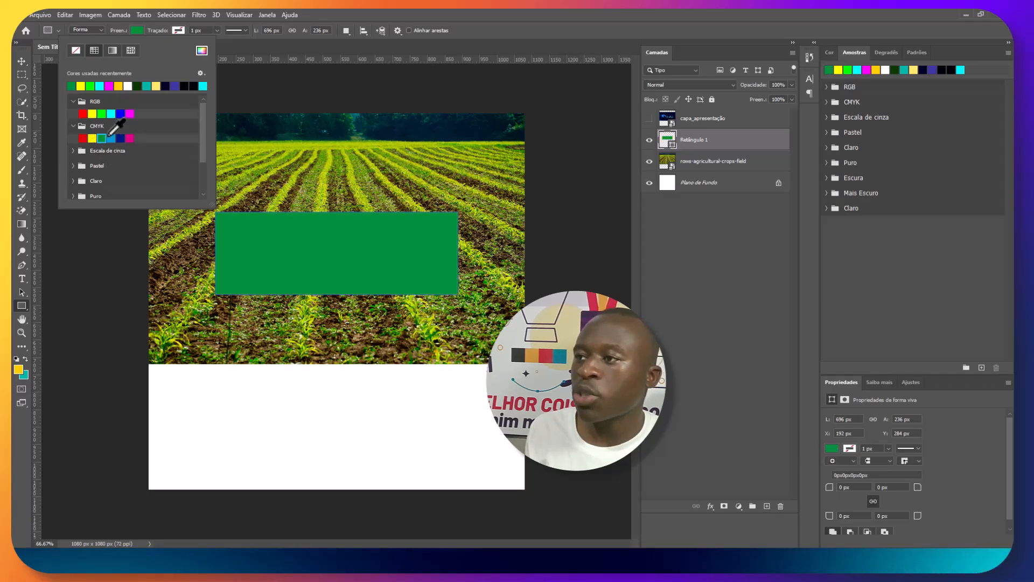
{"action": "left_click_drag", "start_coordinate": [202, 134], "coordinate": [202, 141]}
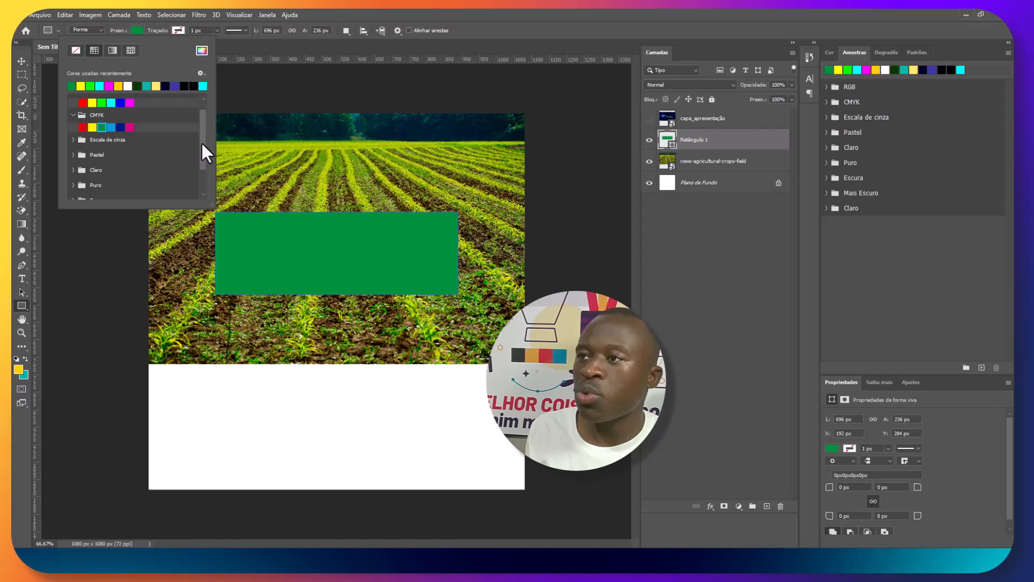
{"action": "left_click", "coordinate": [73, 132]}
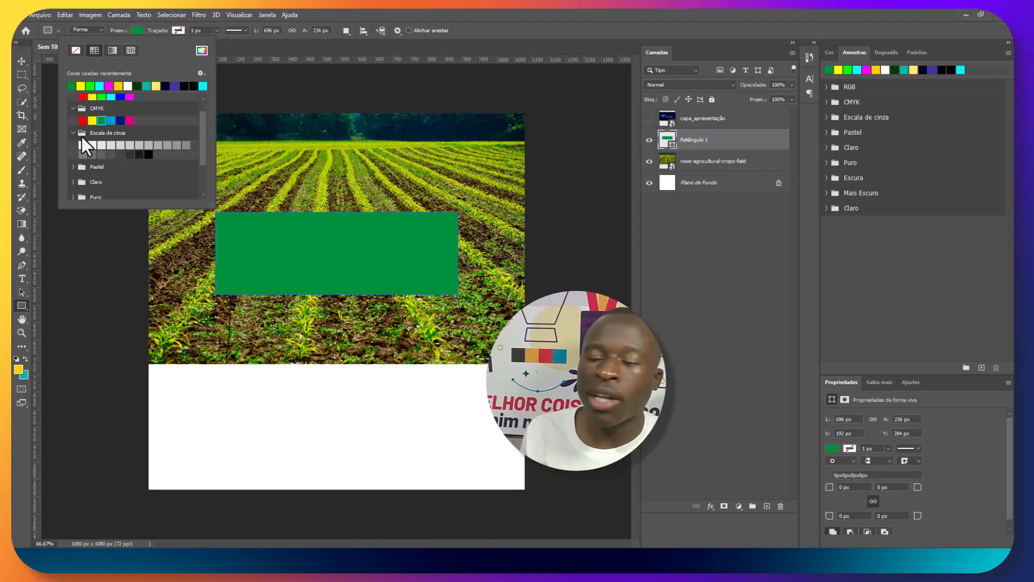
{"action": "left_click", "coordinate": [74, 166]}
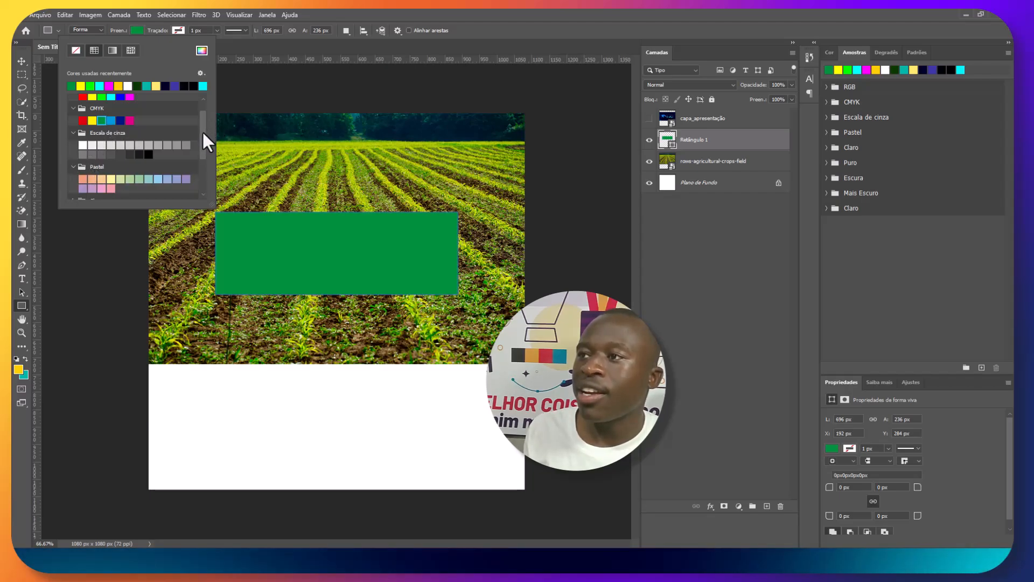
{"action": "scroll", "coordinate": [202, 152], "scroll_direction": "down", "scroll_amount": 2}
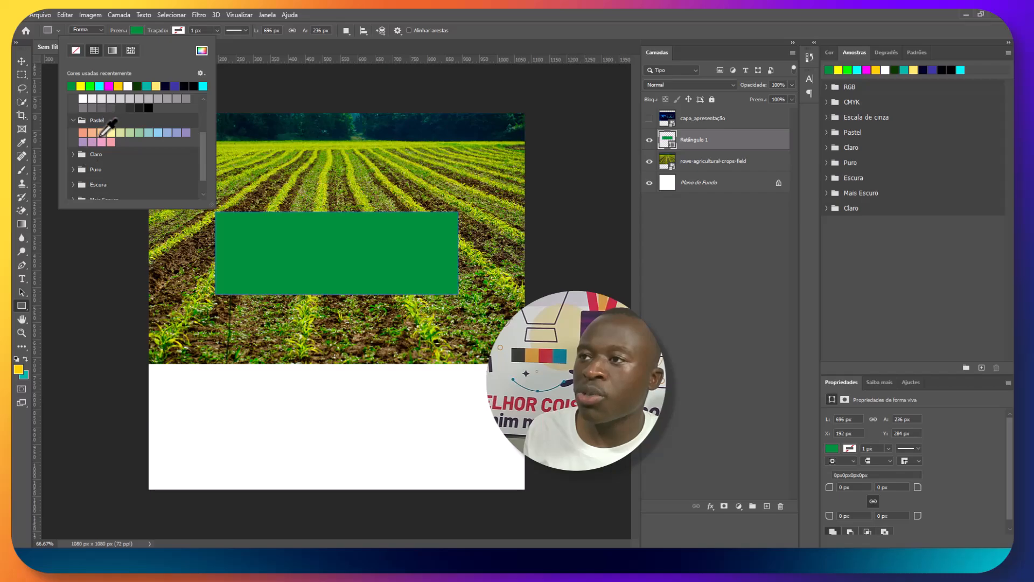
{"action": "left_click", "coordinate": [101, 142]}
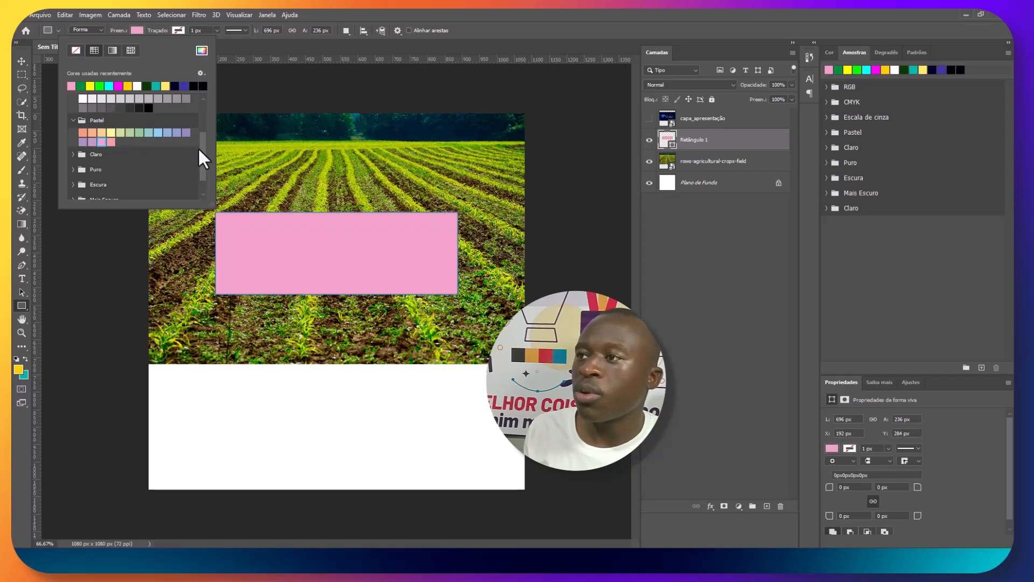
{"action": "scroll", "coordinate": [199, 149], "scroll_direction": "down", "scroll_amount": 1}
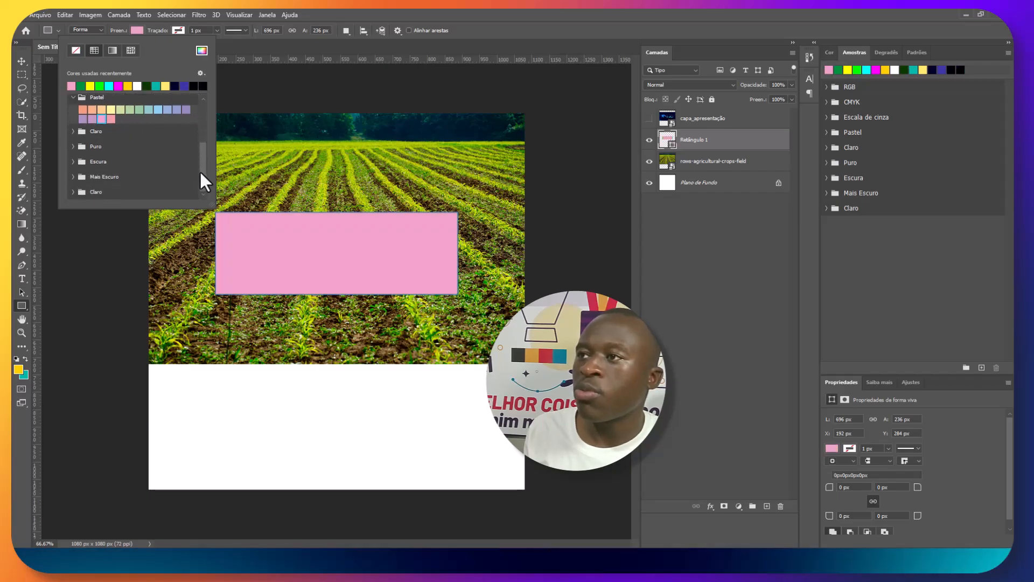
{"action": "left_click", "coordinate": [73, 131]}
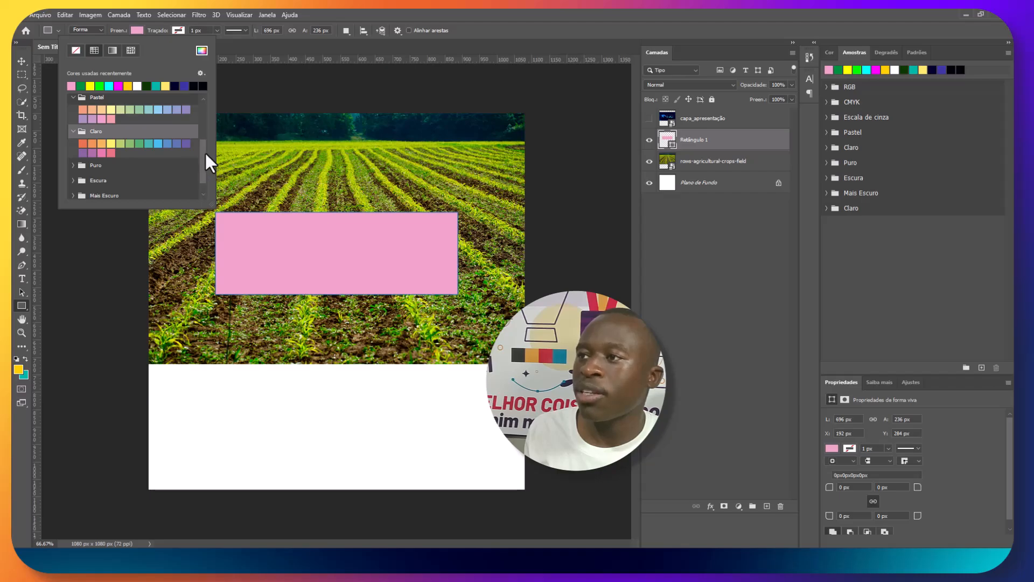
{"action": "left_click_drag", "start_coordinate": [205, 153], "coordinate": [204, 165]}
{"action": "scroll", "coordinate": [200, 125], "scroll_direction": "up", "scroll_amount": 4}
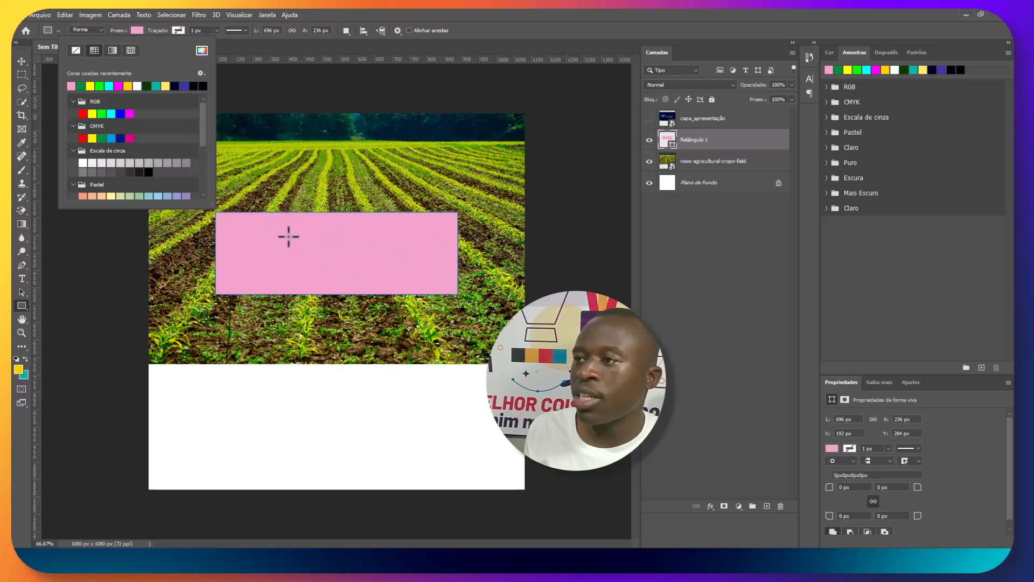
Try a black-to-white linear gradient on the rectangle, look into the basic gradient presets, and remove the fill.
{"action": "left_click", "coordinate": [113, 51]}
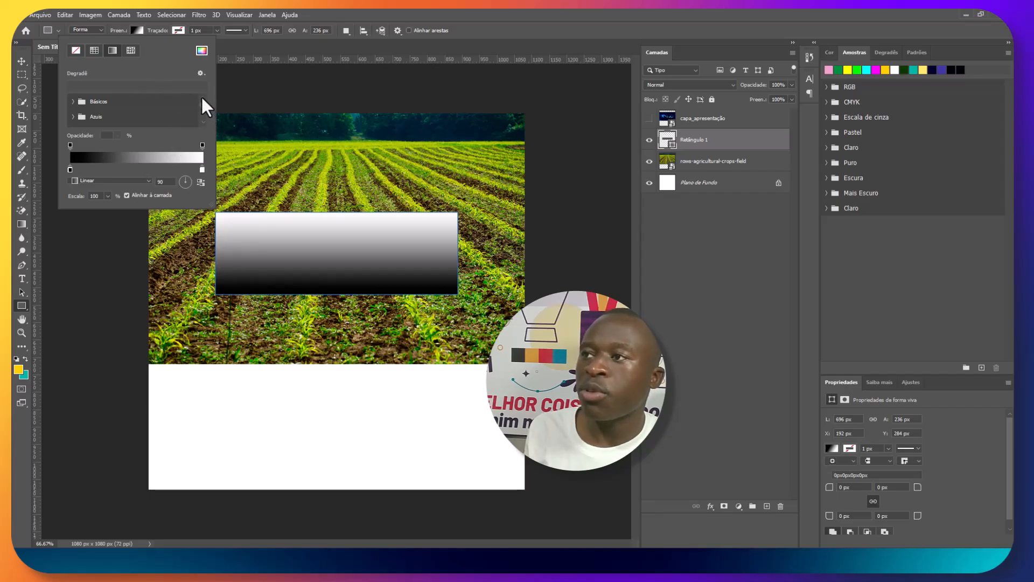
{"action": "left_click", "coordinate": [73, 102]}
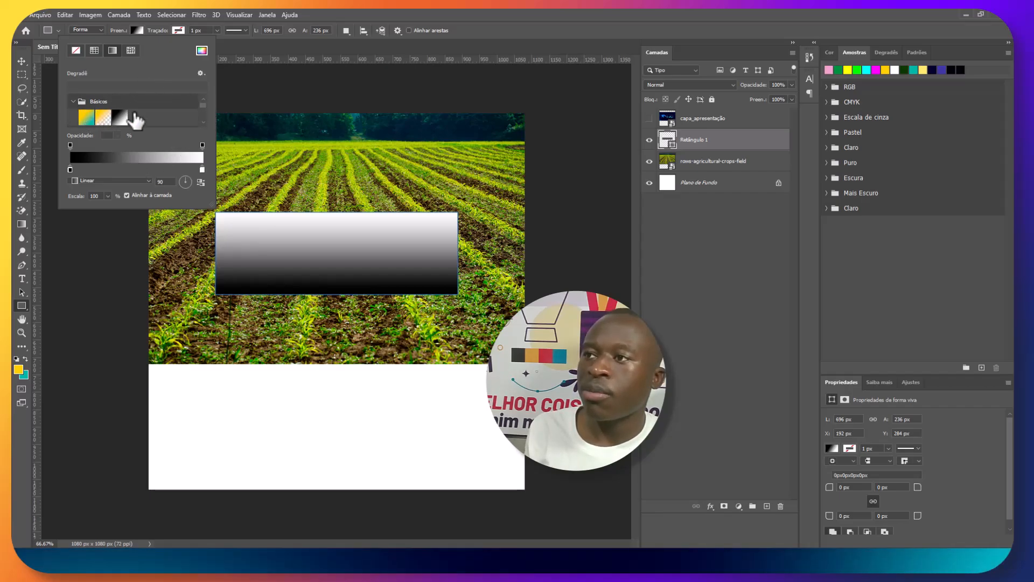
{"action": "left_click", "coordinate": [76, 50]}
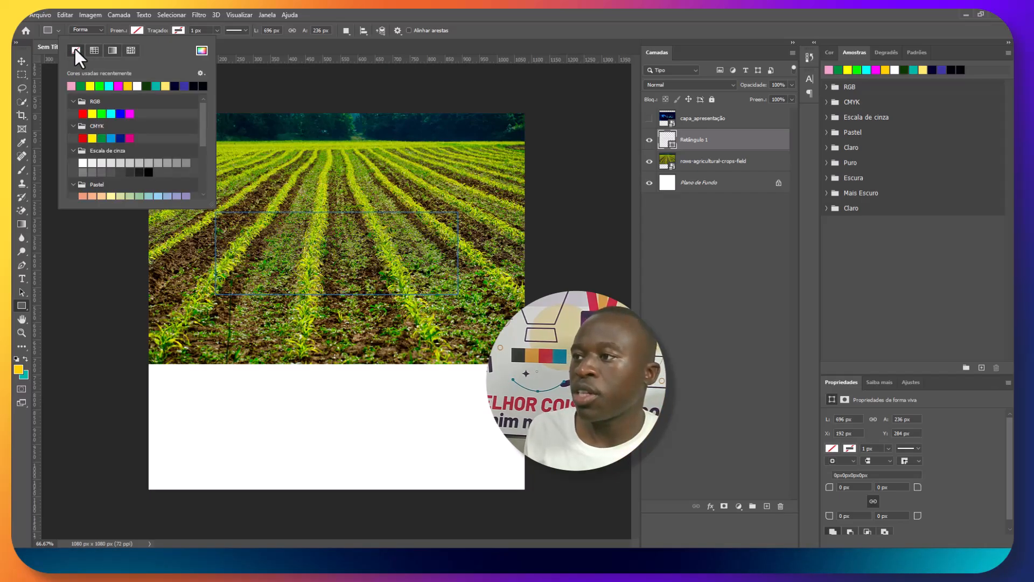
Fill the rectangle with the recently used medium green and shift it with the Move tool to about X 179 px, Y 334 px.
{"action": "left_click", "coordinate": [81, 85]}
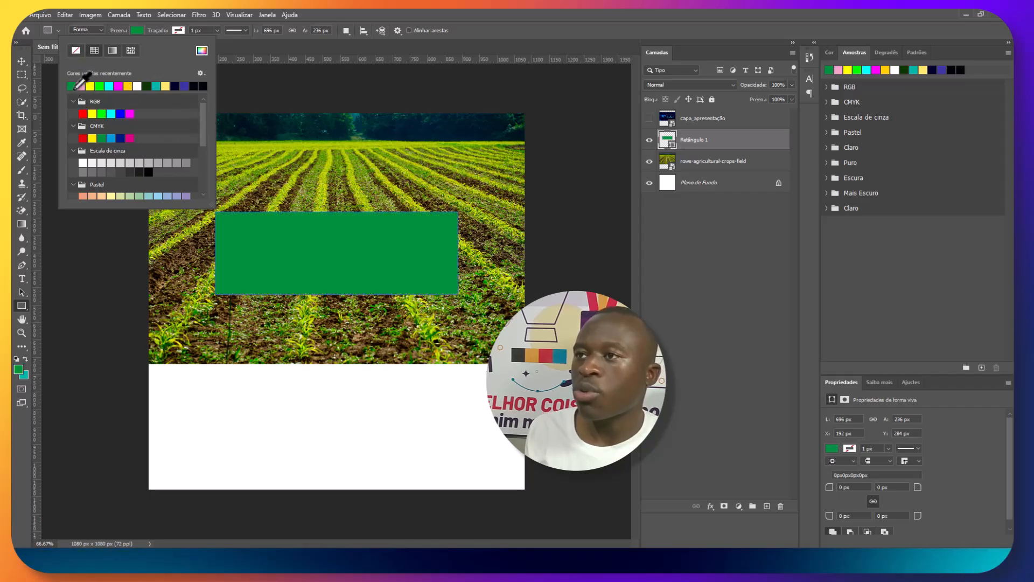
{"action": "left_click", "coordinate": [21, 59]}
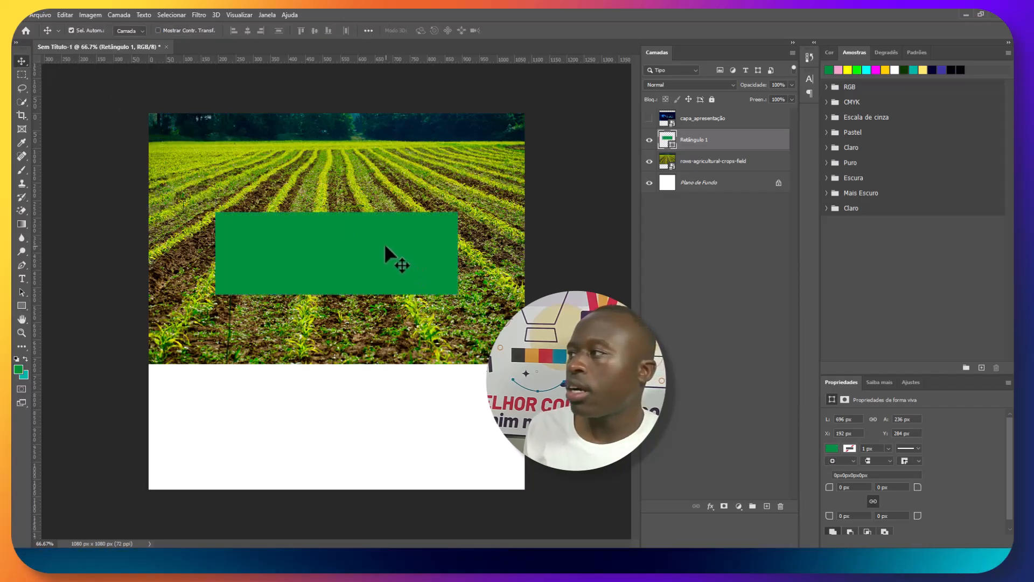
{"action": "left_click_drag", "start_coordinate": [383, 244], "coordinate": [380, 260]}
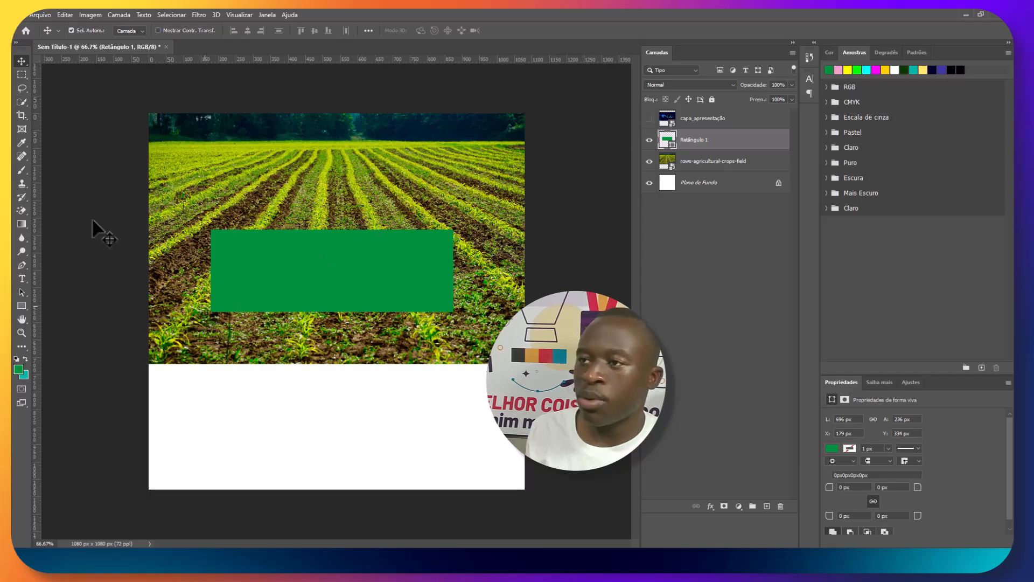
Place the fazenda image from the Aula 03 folder as an embedded object and commit the placement.
{"action": "left_click", "coordinate": [42, 14]}
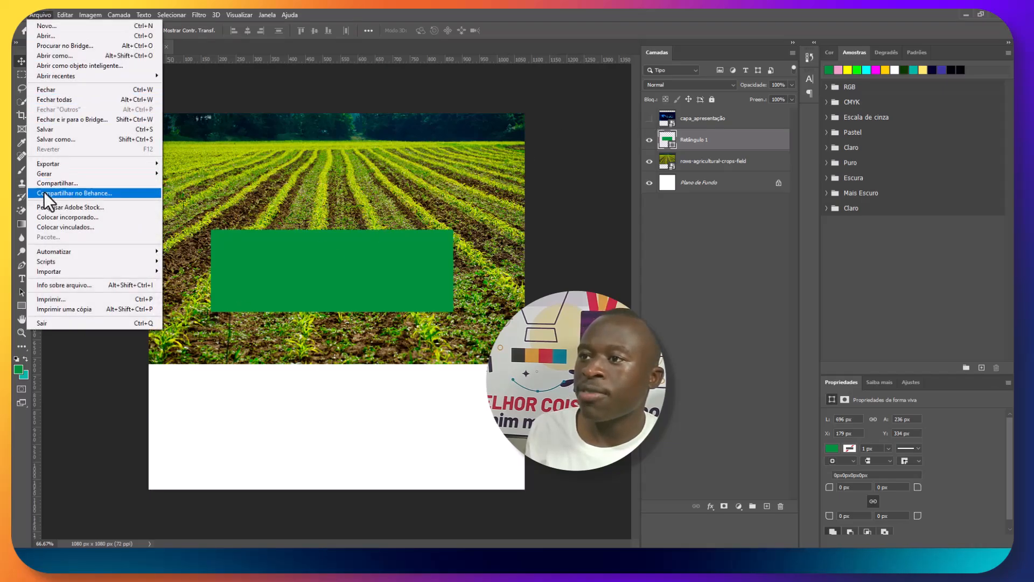
{"action": "left_click", "coordinate": [51, 218]}
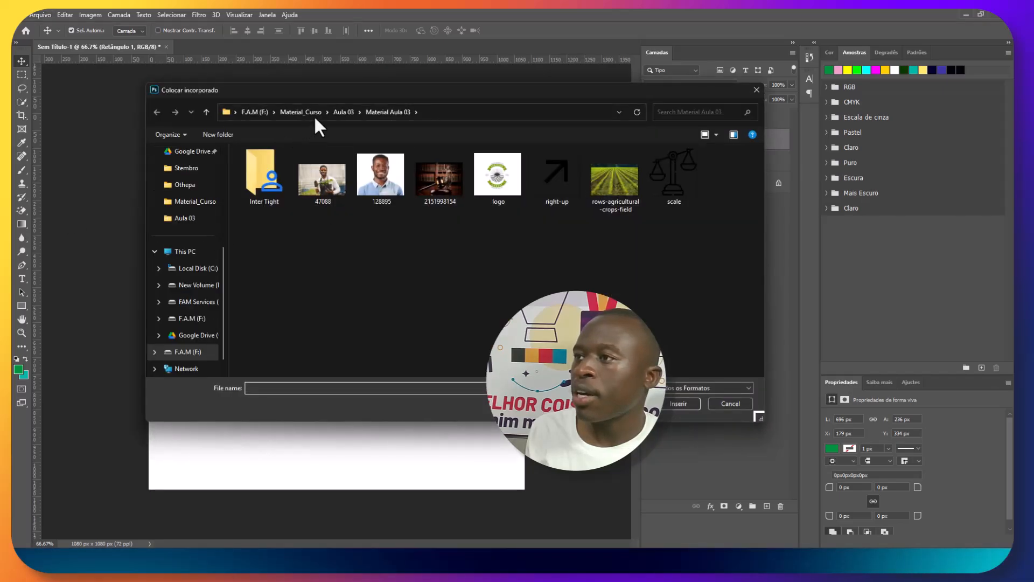
{"action": "left_click", "coordinate": [344, 112]}
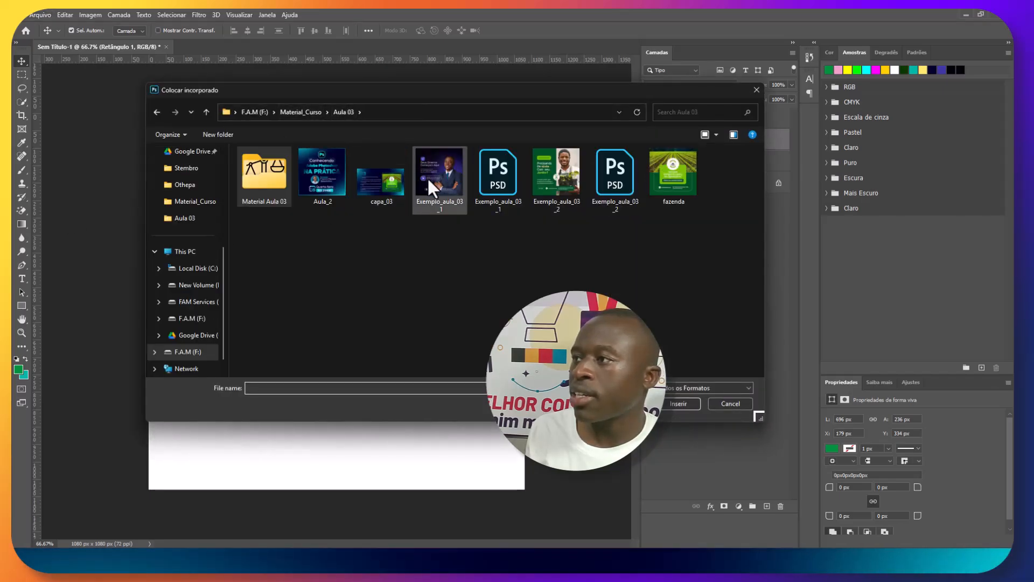
{"action": "left_click", "coordinate": [668, 179]}
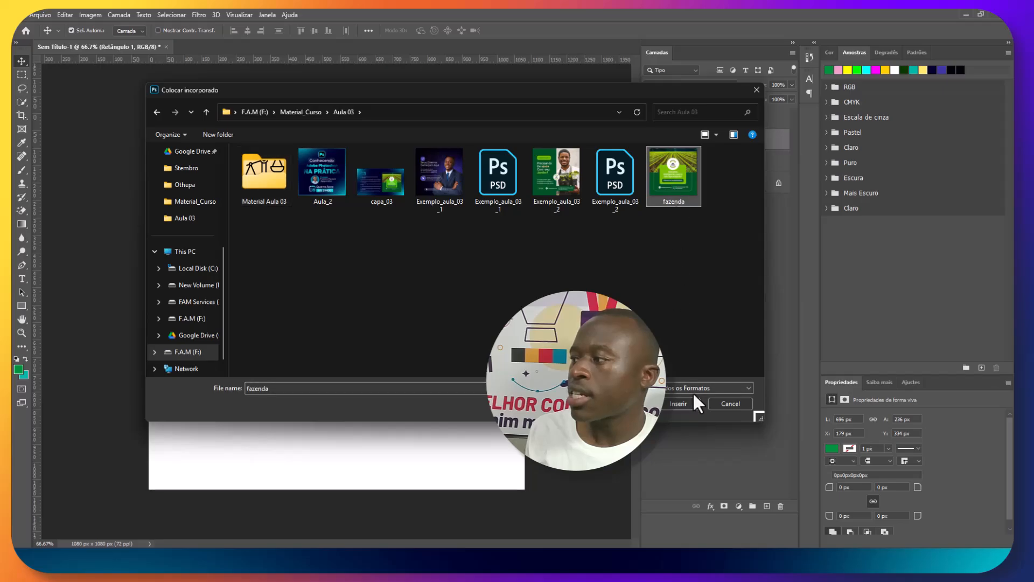
{"action": "left_click", "coordinate": [680, 404]}
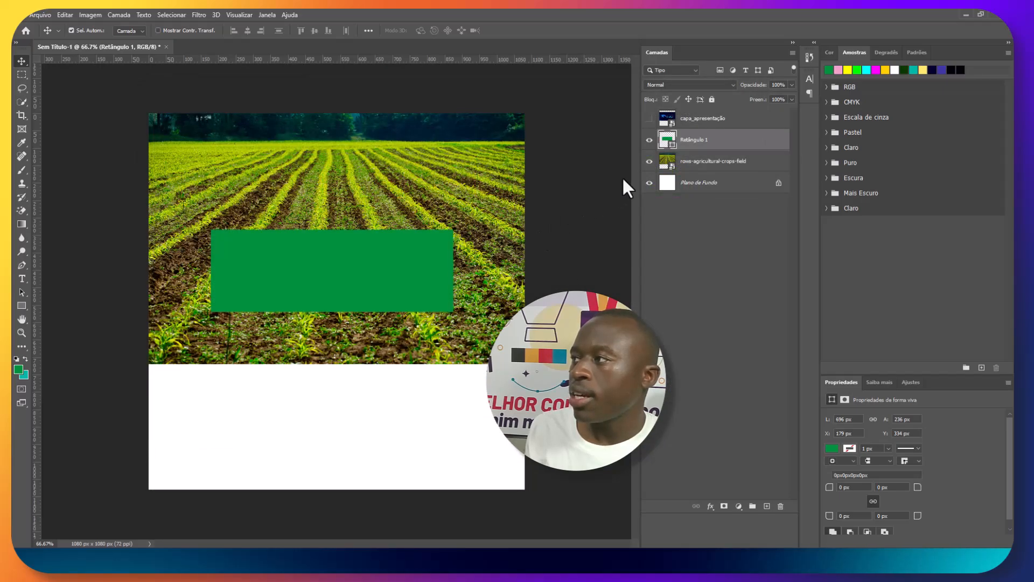
{"action": "left_click", "coordinate": [570, 32]}
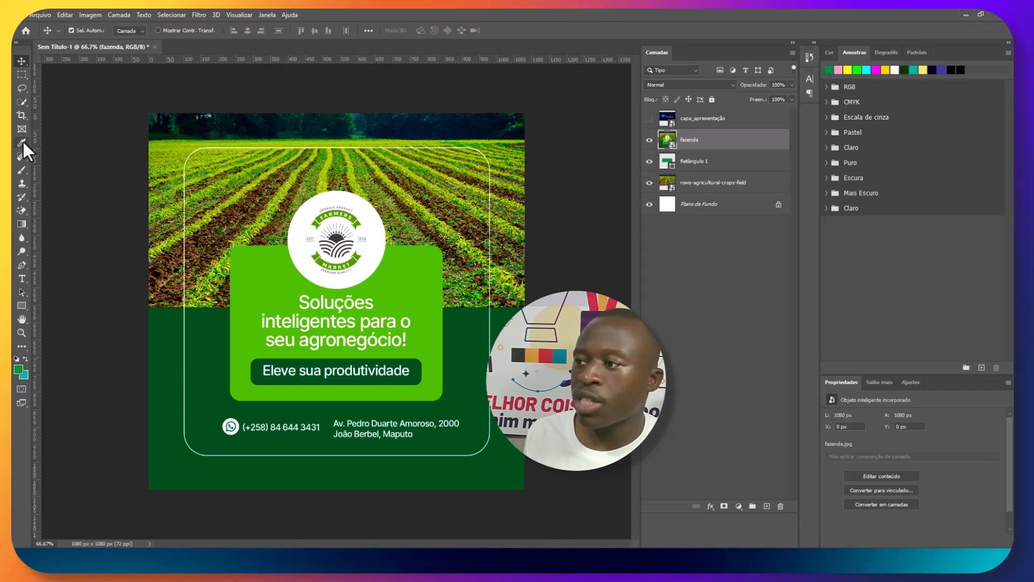
Sample colours from the flyer's light green card, logo ribbon, crops photo and dark green button with the Eyedropper, ending on the dark green.
{"action": "left_click", "coordinate": [22, 141]}
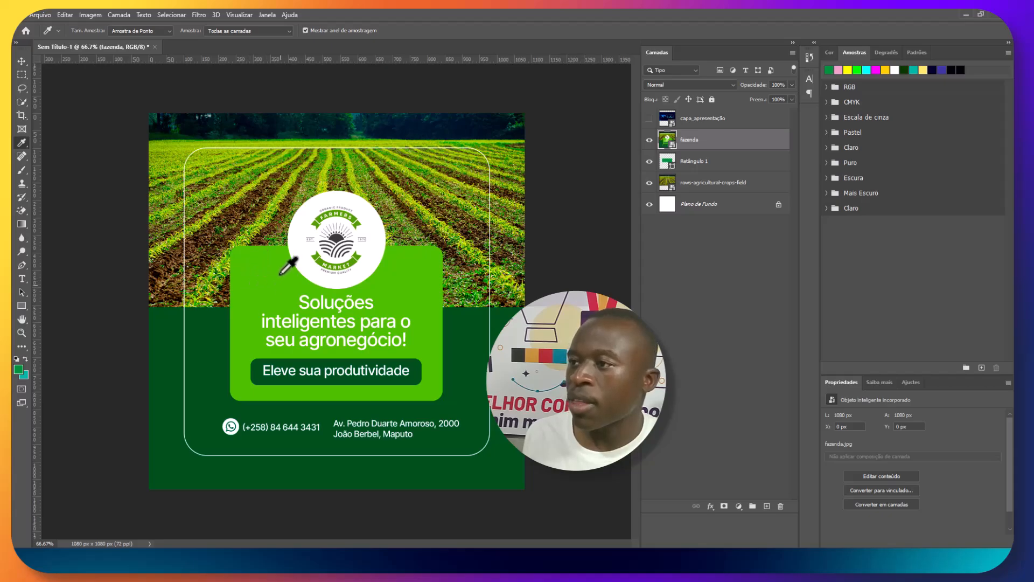
{"action": "left_click", "coordinate": [251, 285]}
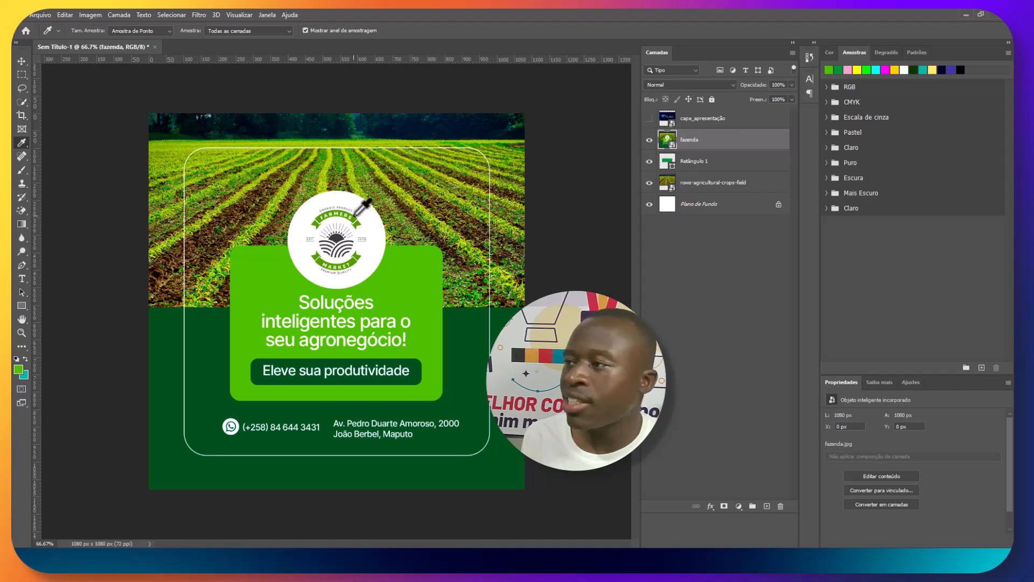
{"action": "left_click", "coordinate": [356, 217]}
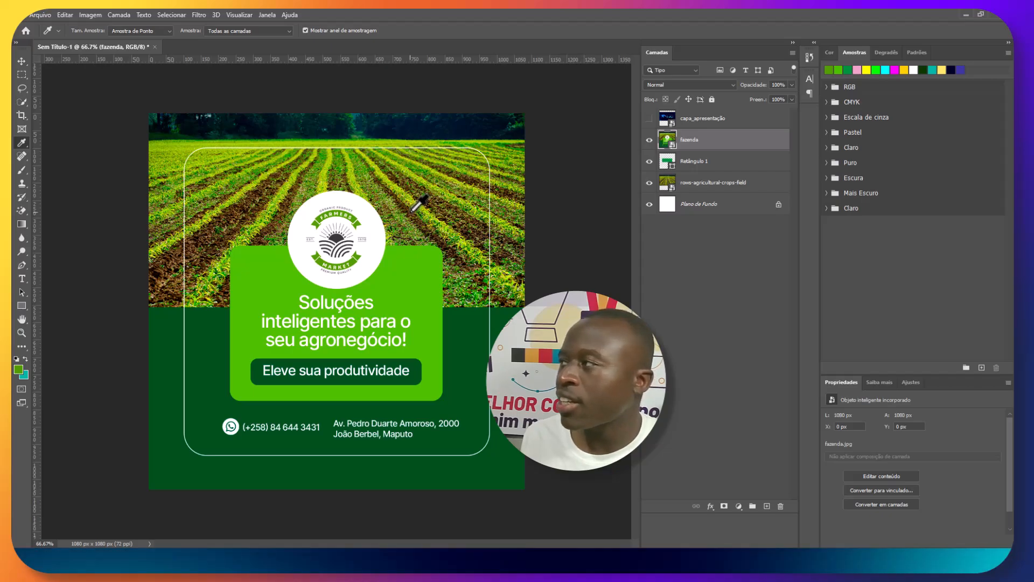
{"action": "left_click", "coordinate": [411, 211]}
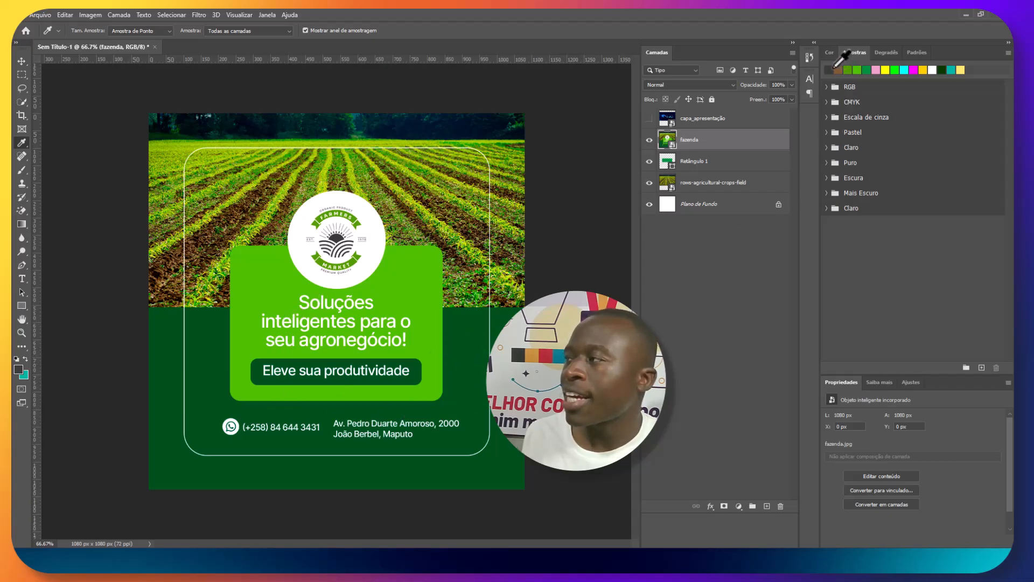
{"action": "left_click", "coordinate": [405, 285]}
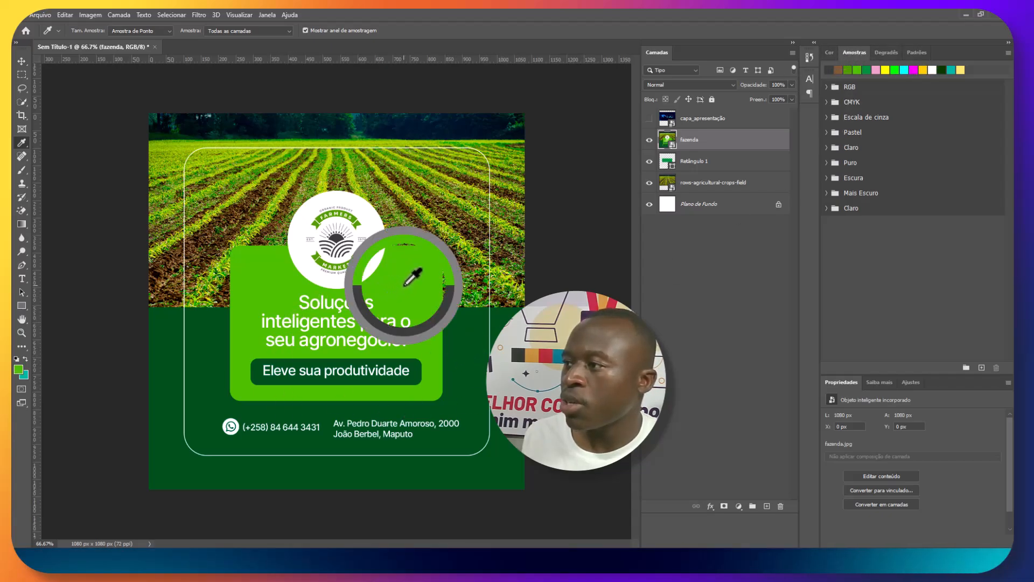
{"action": "left_click", "coordinate": [417, 366]}
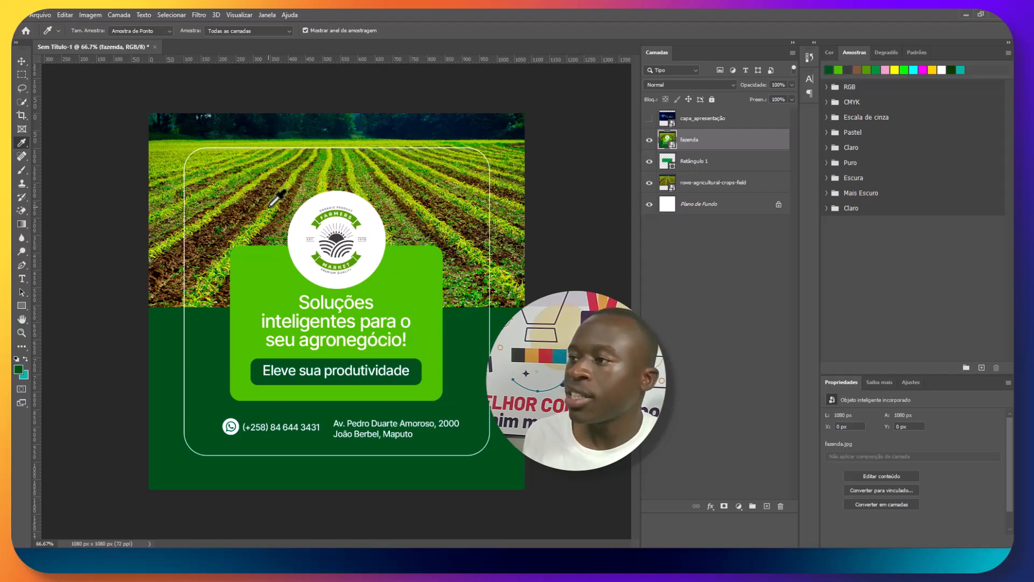
Switch to the Move tool and toggle the fazenda layer's visibility to compare the designs, leaving it hidden.
{"action": "left_click", "coordinate": [21, 63]}
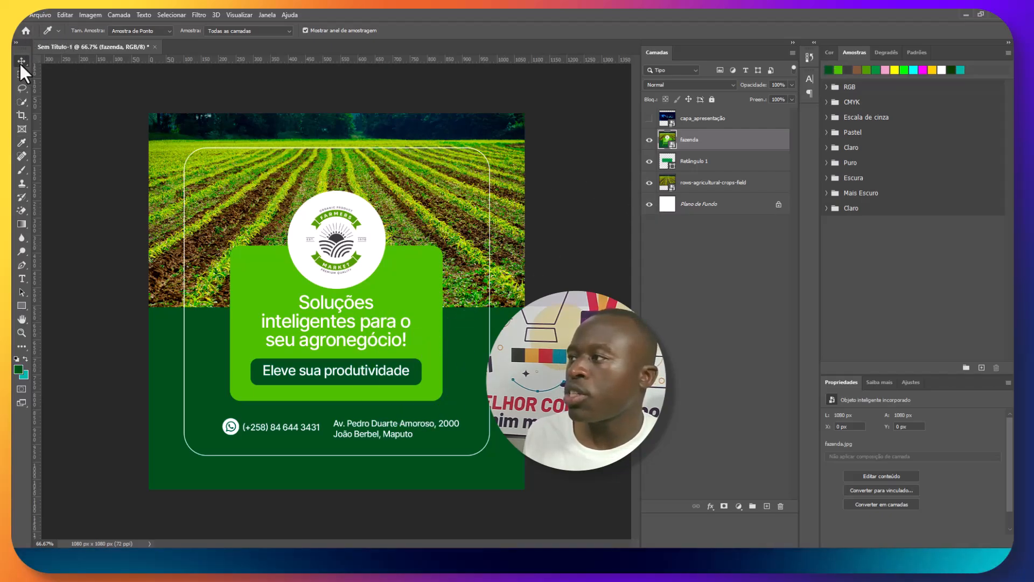
{"action": "left_click", "coordinate": [649, 140]}
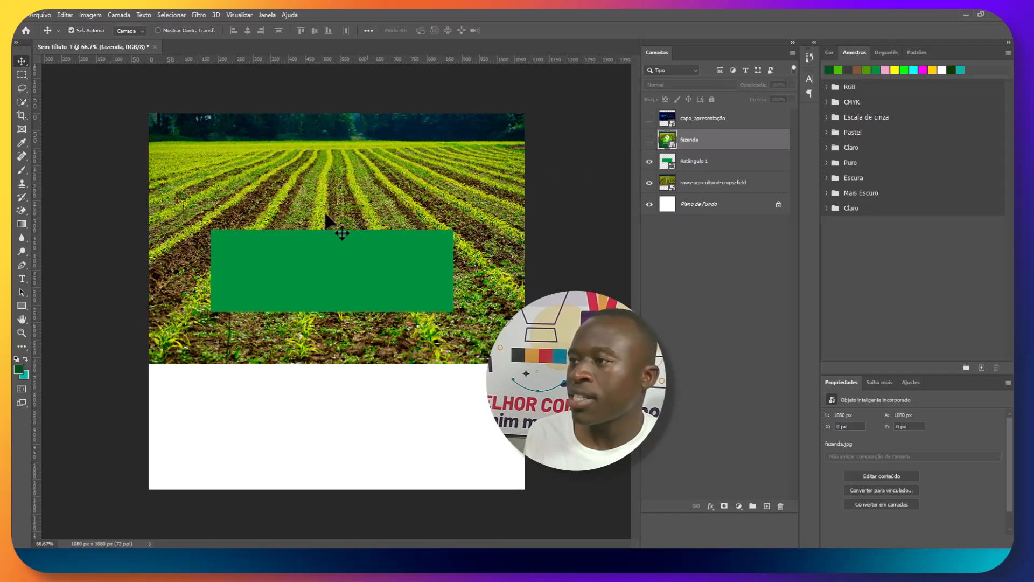
{"action": "left_click", "coordinate": [649, 141]}
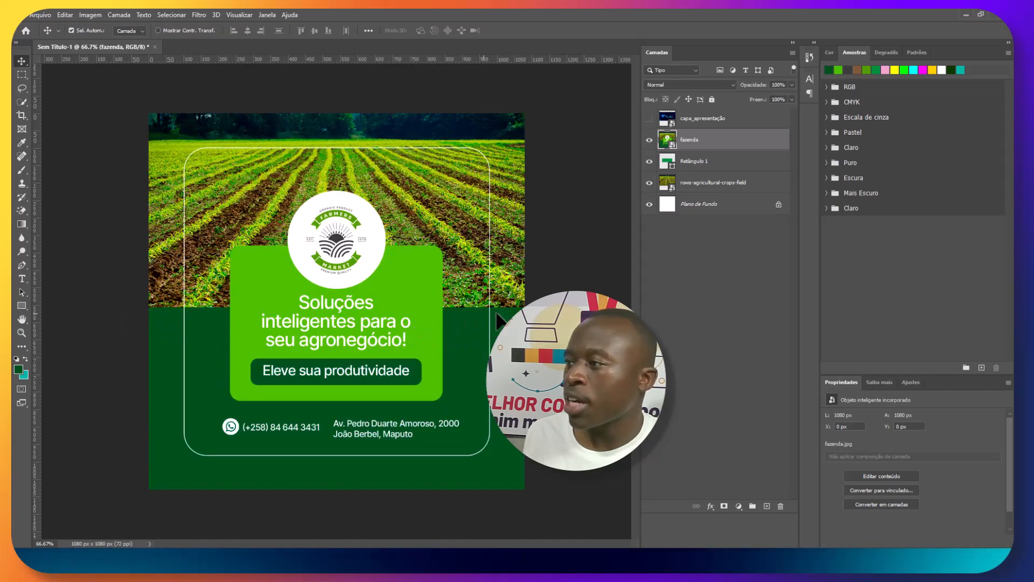
{"action": "left_click", "coordinate": [649, 140]}
Recolour the rectangle with the sampled dark green swatch and move it to about X 180 px, Y 422 px.
{"action": "left_click", "coordinate": [399, 251]}
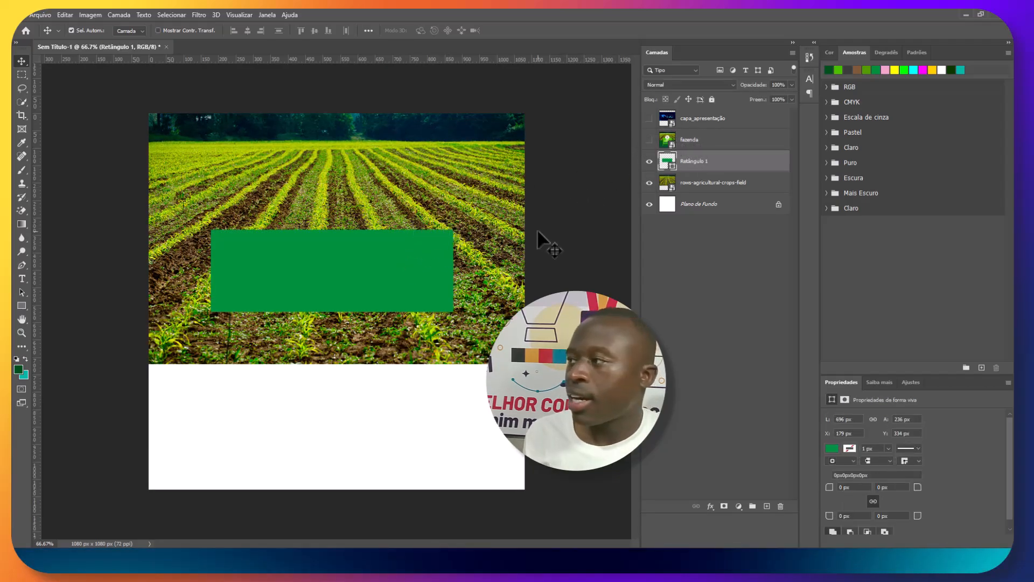
{"action": "left_click_drag", "start_coordinate": [371, 262], "coordinate": [399, 279]}
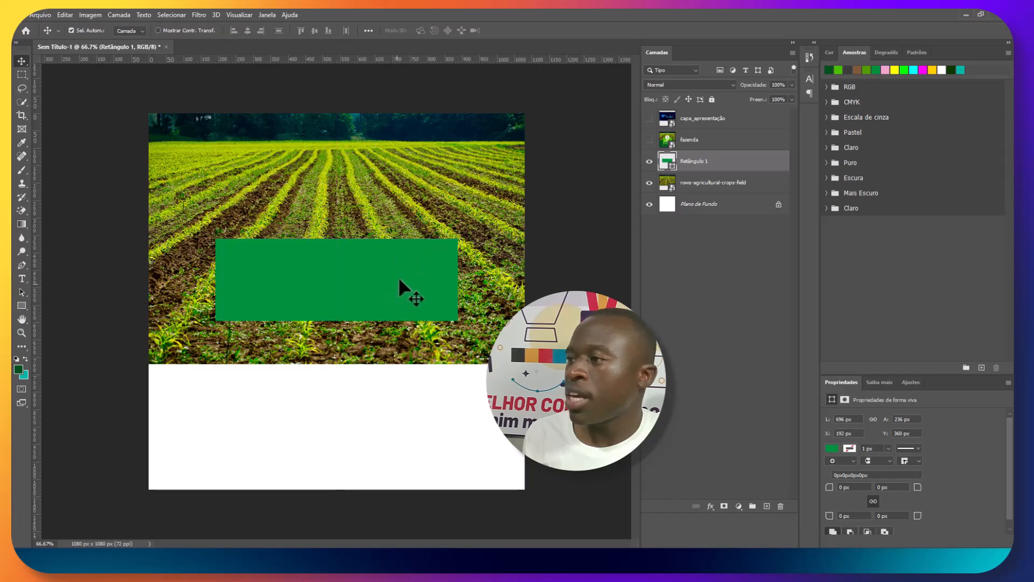
{"action": "left_click", "coordinate": [832, 70]}
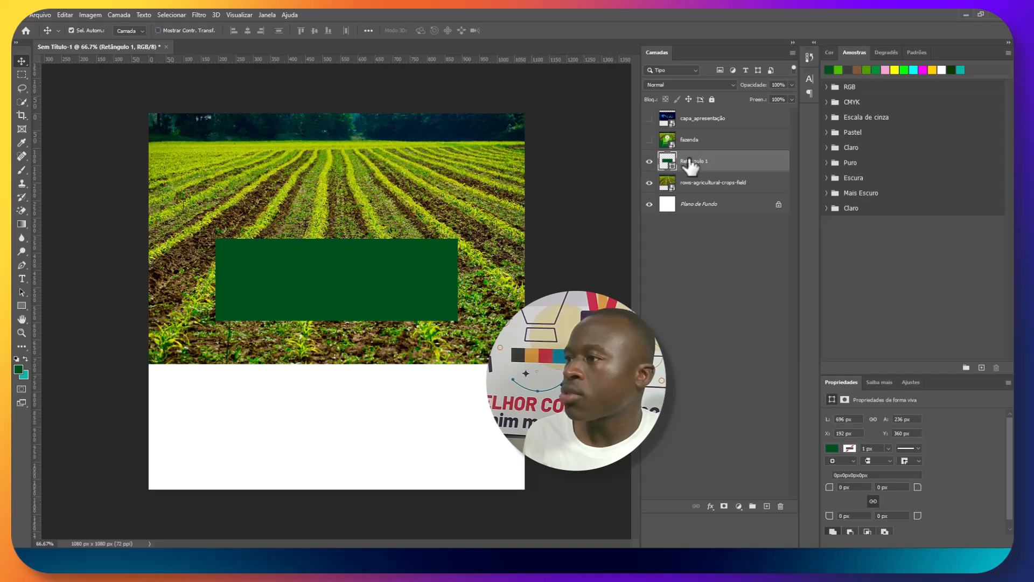
{"action": "left_click_drag", "start_coordinate": [396, 259], "coordinate": [393, 281]}
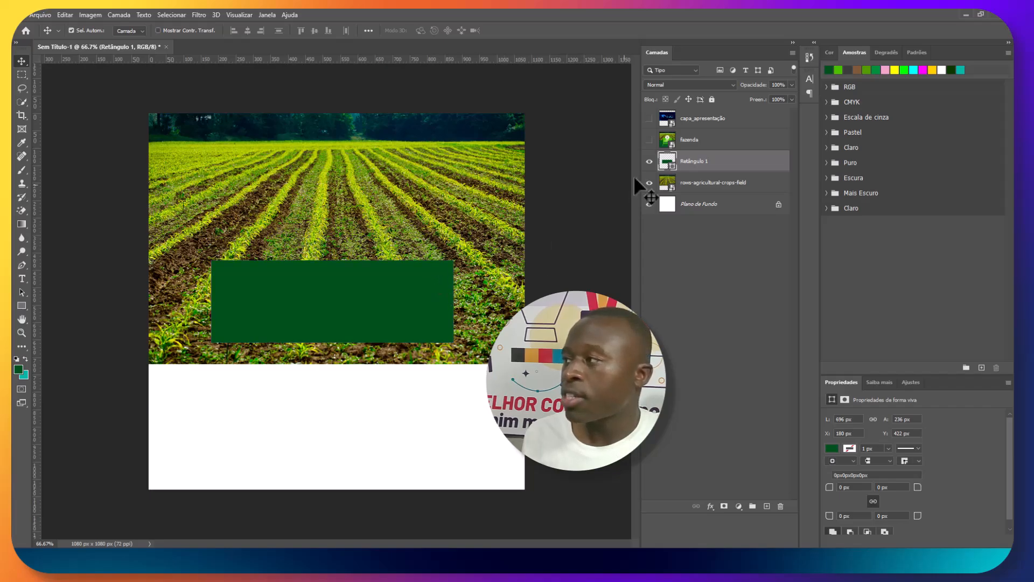
Free-transform the dark green rectangle without keeping proportions to 1080 × 540 px, filling the lower half of the canvas, and commit it.
{"action": "key", "text": "ctrl"}
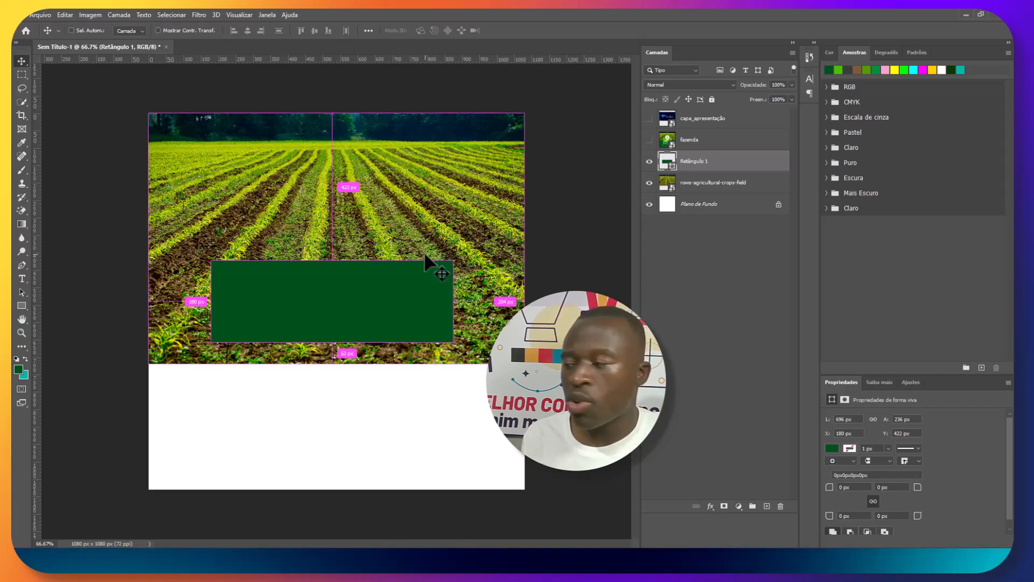
{"action": "key", "text": "ctrl+t"}
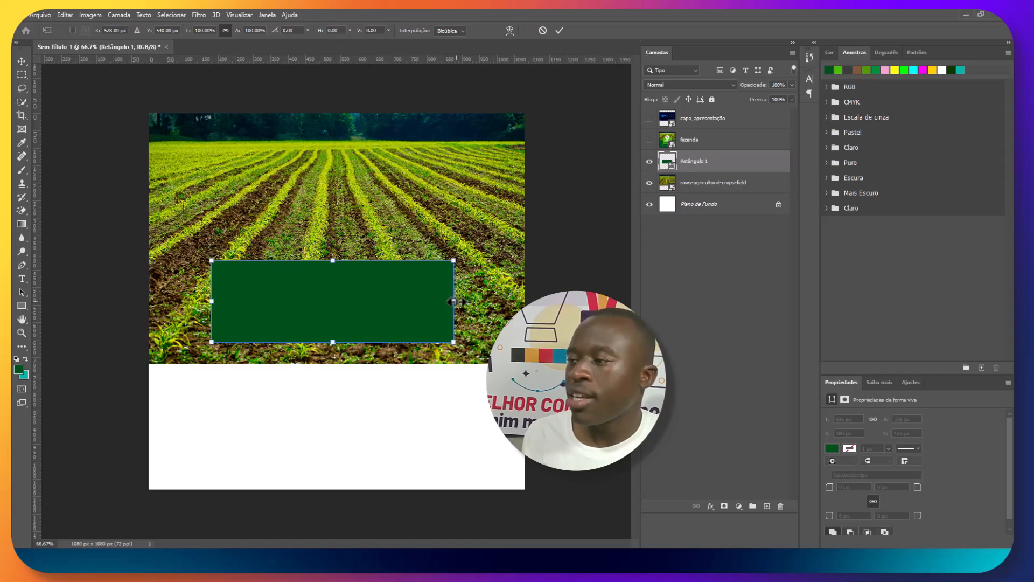
{"action": "left_click_drag", "start_coordinate": [453, 302], "coordinate": [409, 299]}
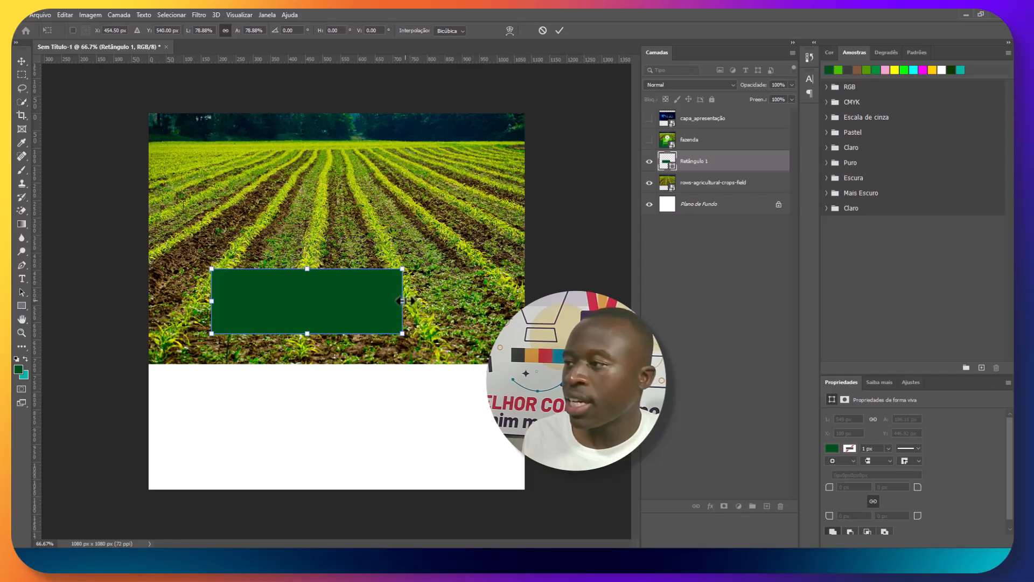
{"action": "left_click_drag", "start_coordinate": [404, 300], "coordinate": [508, 292]}
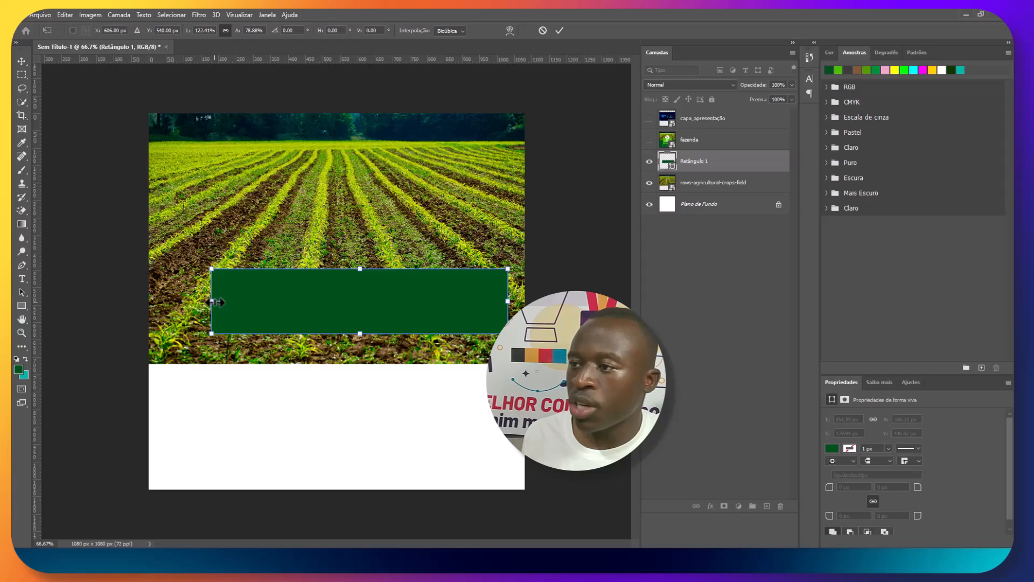
{"action": "left_click_drag", "start_coordinate": [216, 302], "coordinate": [152, 302]}
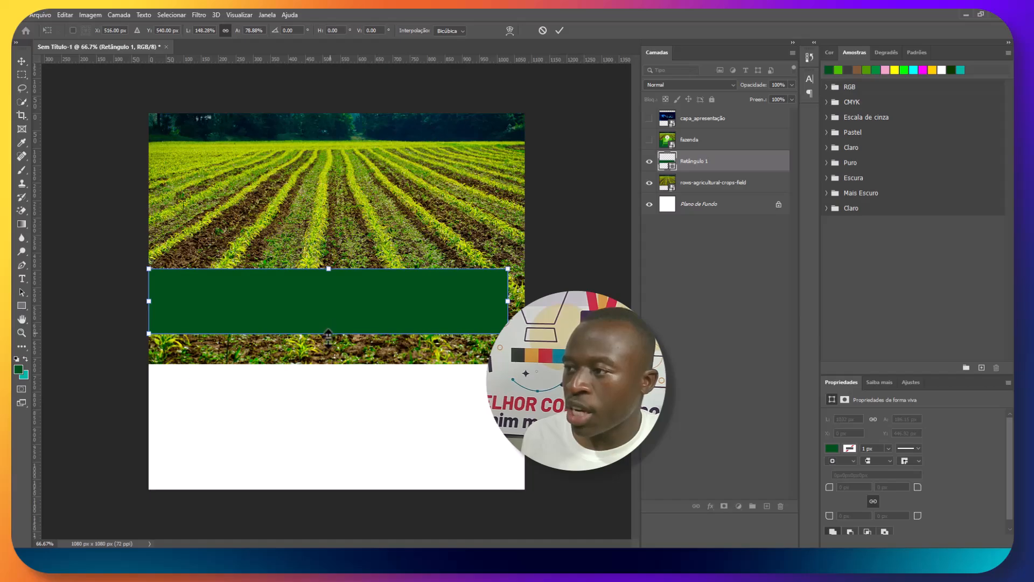
{"action": "left_click_drag", "start_coordinate": [330, 329], "coordinate": [348, 488]}
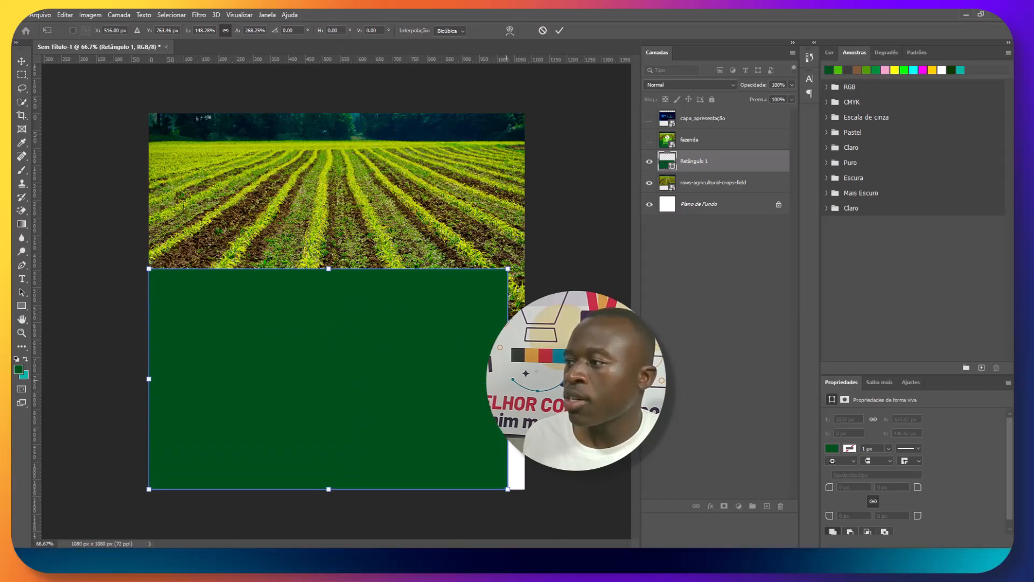
{"action": "left_click_drag", "start_coordinate": [507, 379], "coordinate": [525, 379]}
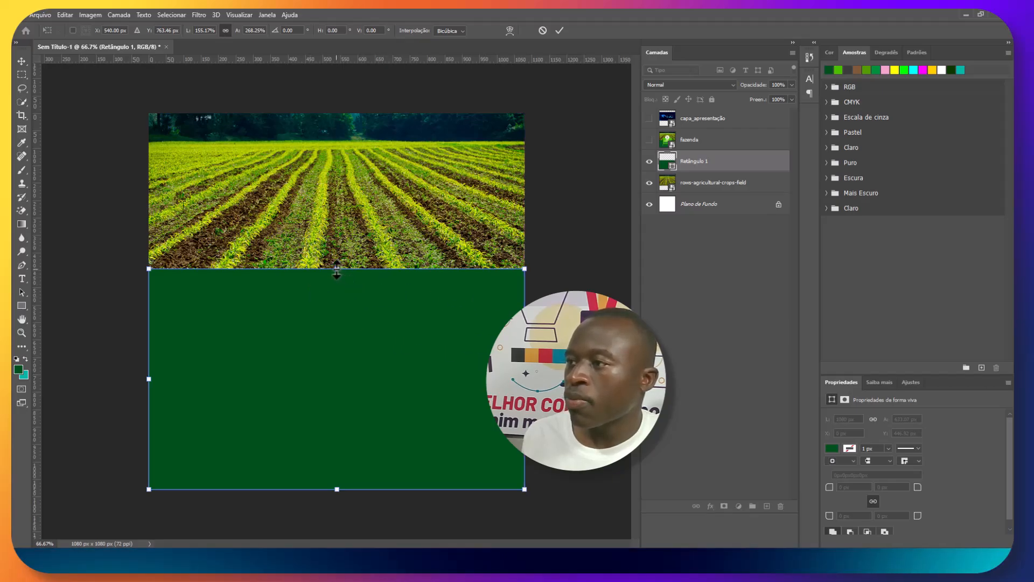
{"action": "left_click_drag", "start_coordinate": [336, 269], "coordinate": [335, 304]}
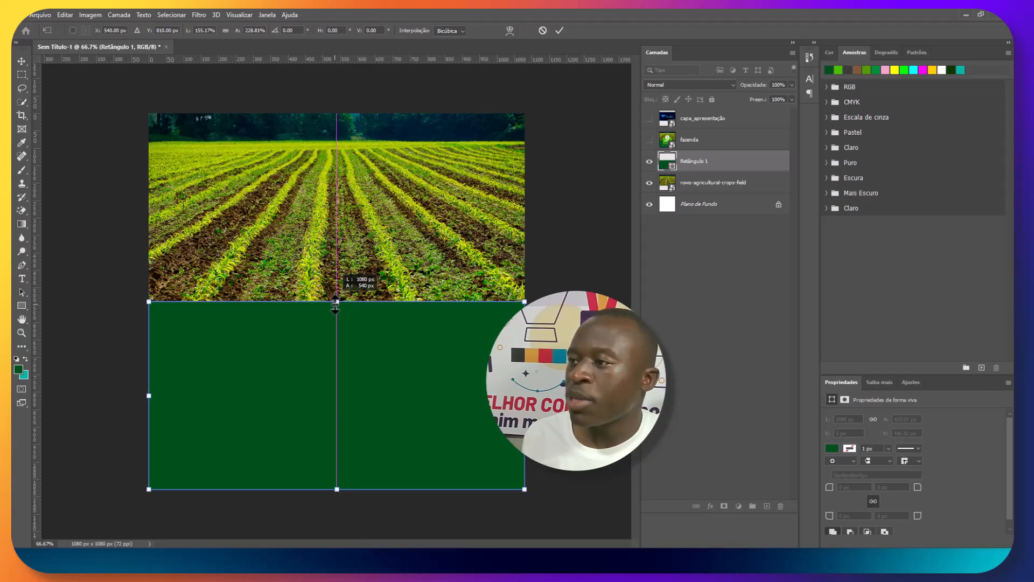
{"action": "left_click_drag", "start_coordinate": [335, 304], "coordinate": [334, 305]}
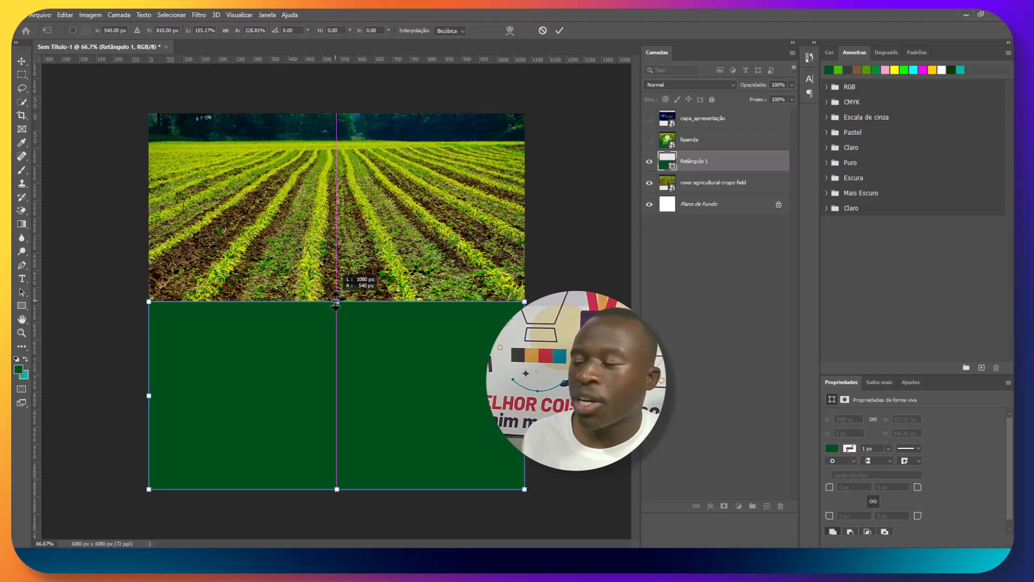
{"action": "left_click_drag", "start_coordinate": [335, 305], "coordinate": [335, 305]}
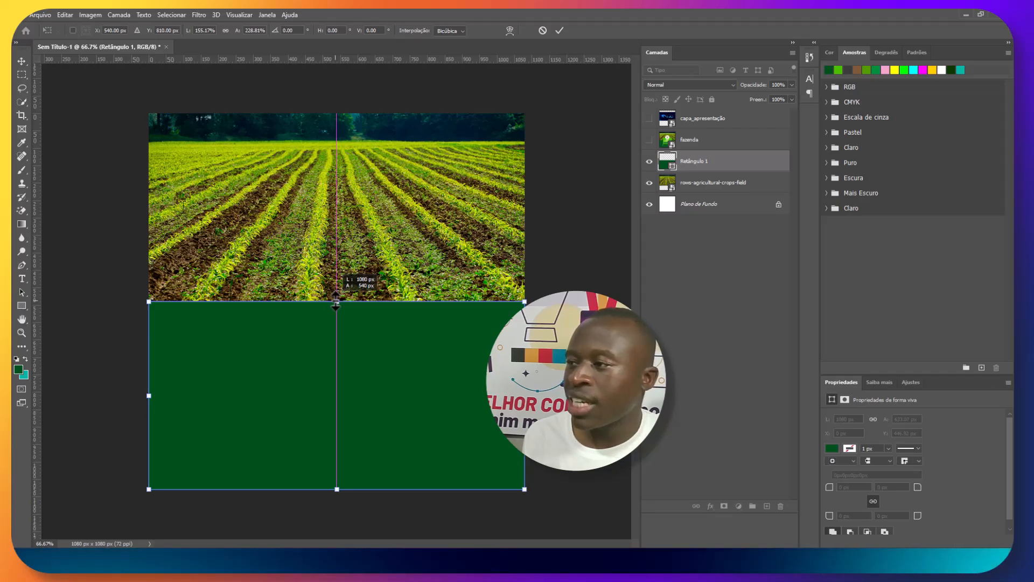
{"action": "left_click_drag", "start_coordinate": [335, 305], "coordinate": [335, 305]}
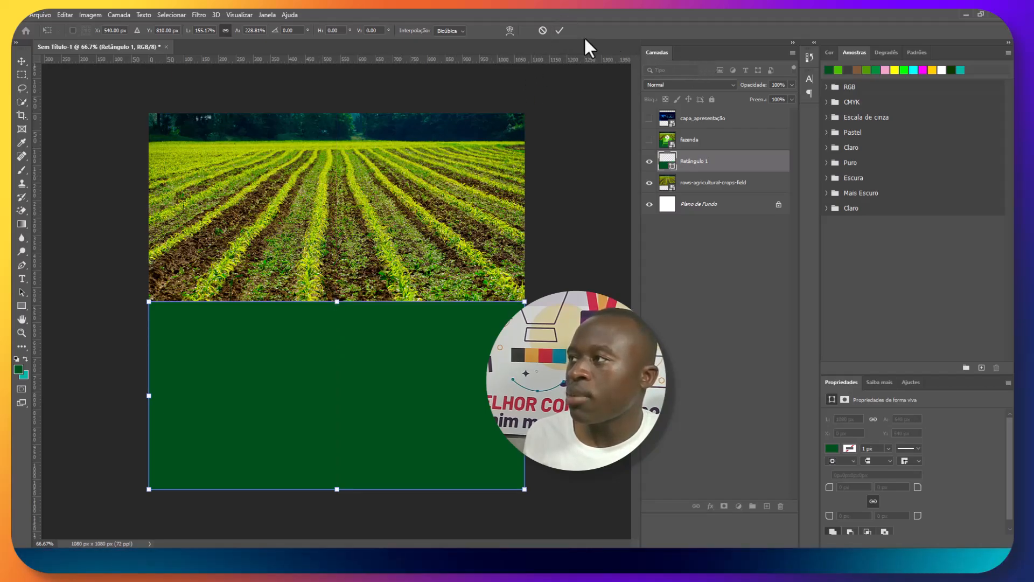
{"action": "left_click", "coordinate": [559, 30]}
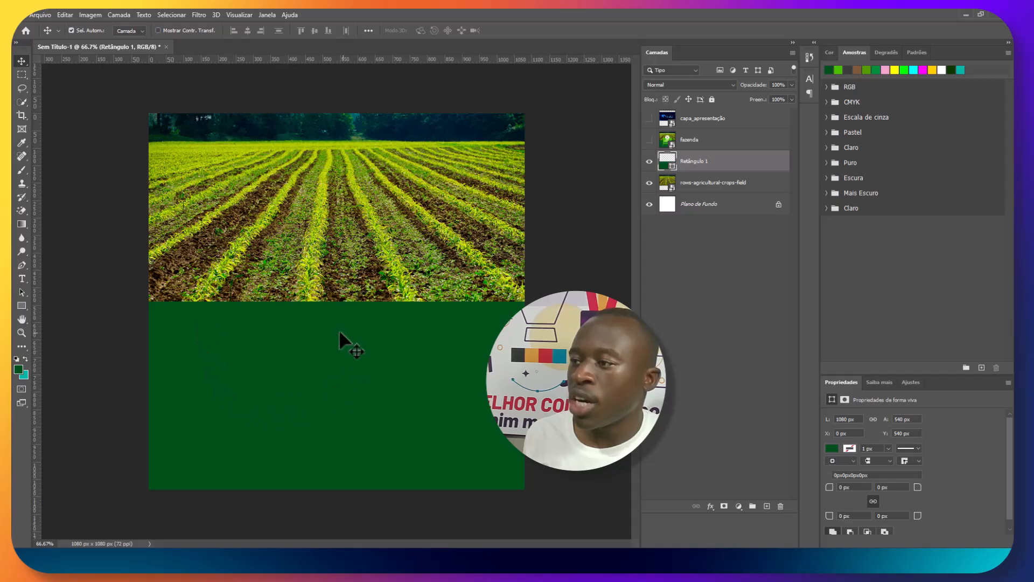
Show the fazenda layer to compare the reference flyer with the current layout, and hide it again.
{"action": "left_click", "coordinate": [649, 141]}
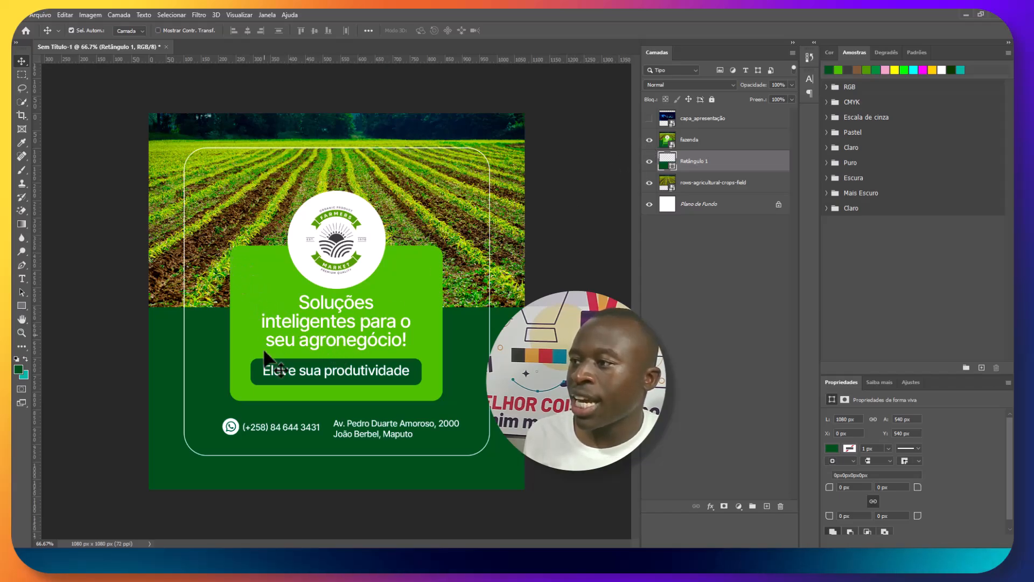
{"action": "left_click", "coordinate": [678, 144]}
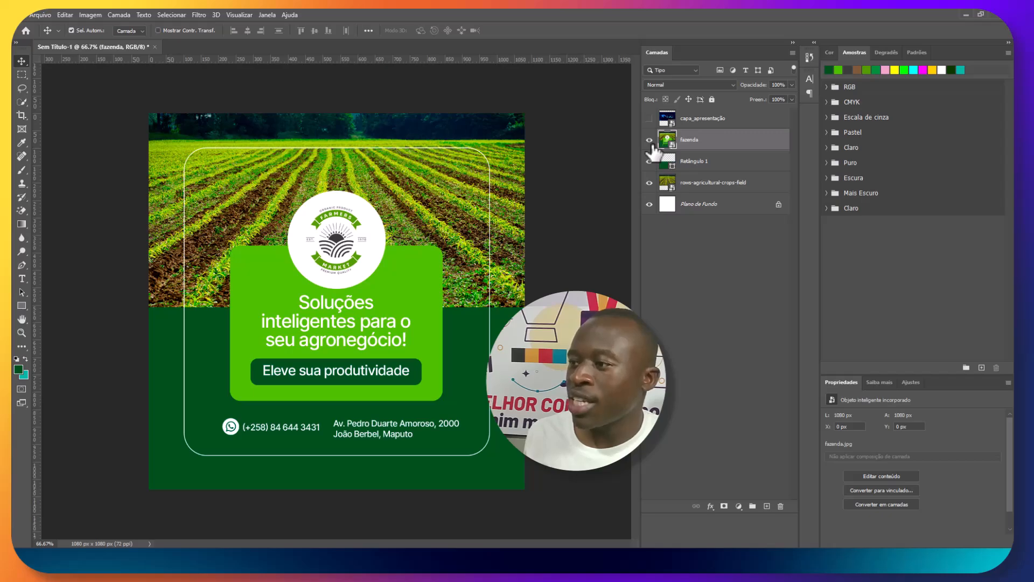
{"action": "left_click", "coordinate": [649, 140]}
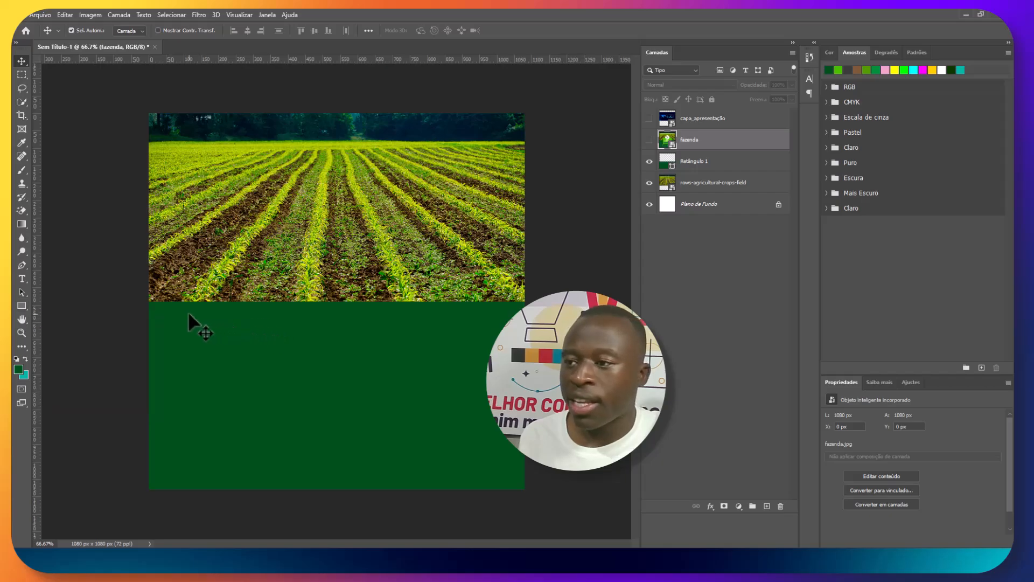
Draw a rectangle about 582 × 492 px at X 240 px, Y 270 px and fill it with the light green swatch.
{"action": "key", "text": "u"}
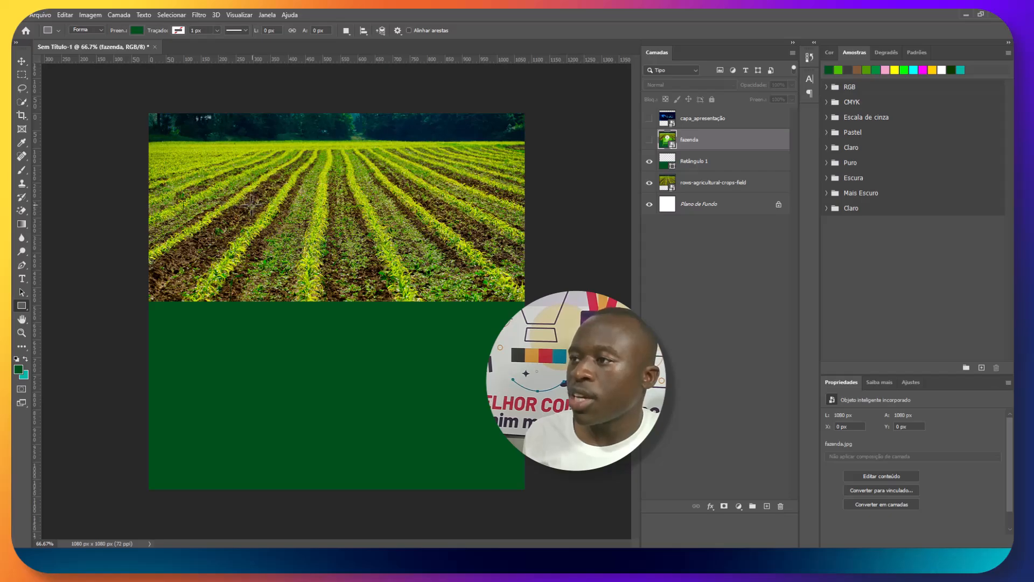
{"action": "left_click_drag", "start_coordinate": [232, 207], "coordinate": [435, 379]}
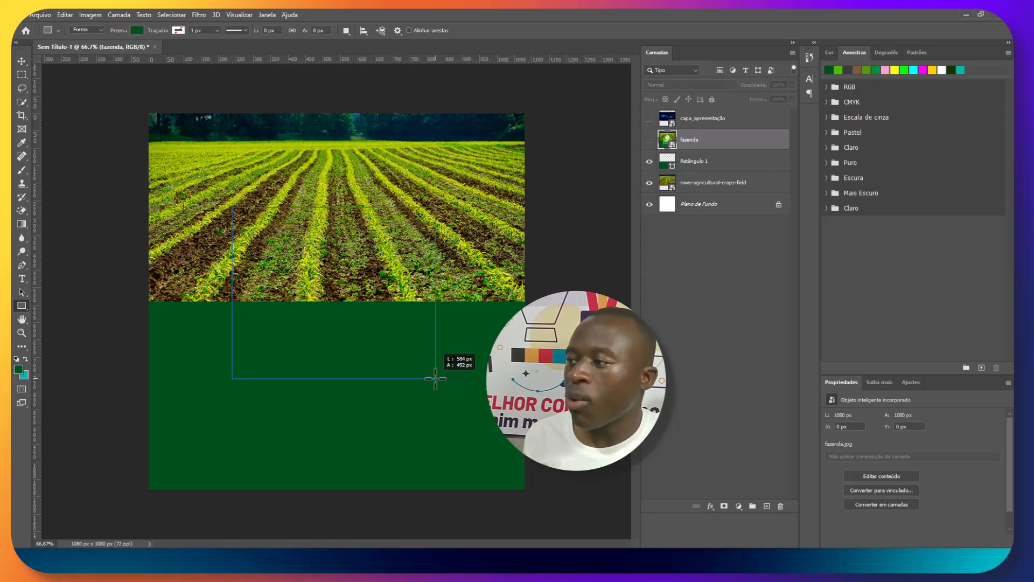
{"action": "left_click_drag", "start_coordinate": [435, 378], "coordinate": [435, 378]}
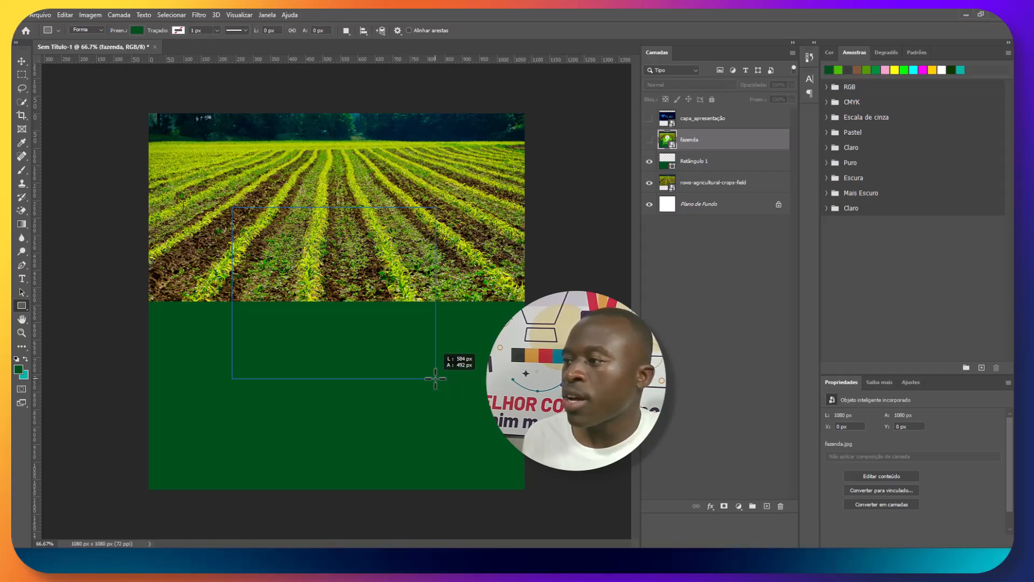
{"action": "left_click_drag", "start_coordinate": [435, 379], "coordinate": [435, 379]}
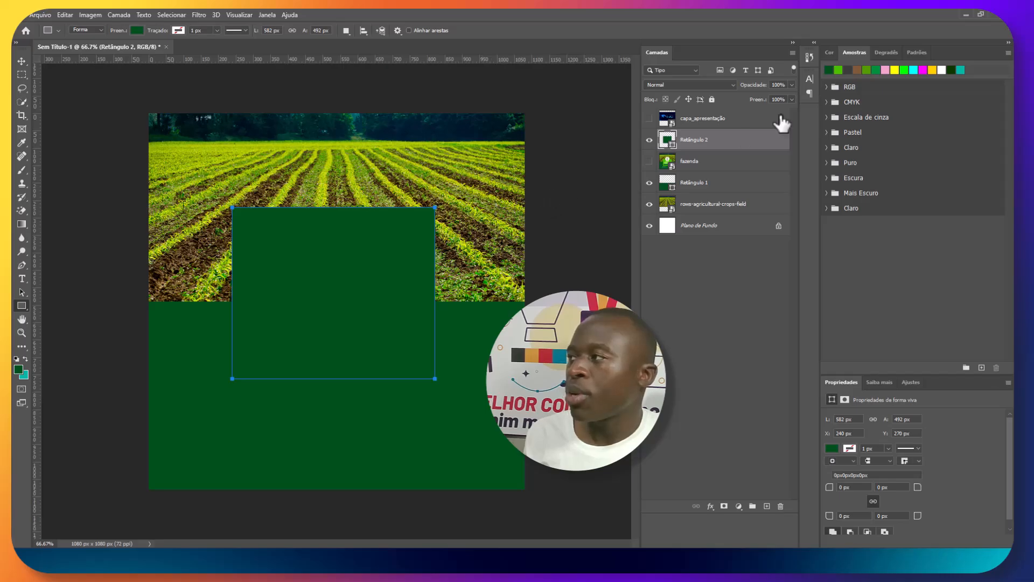
{"action": "left_click", "coordinate": [838, 70]}
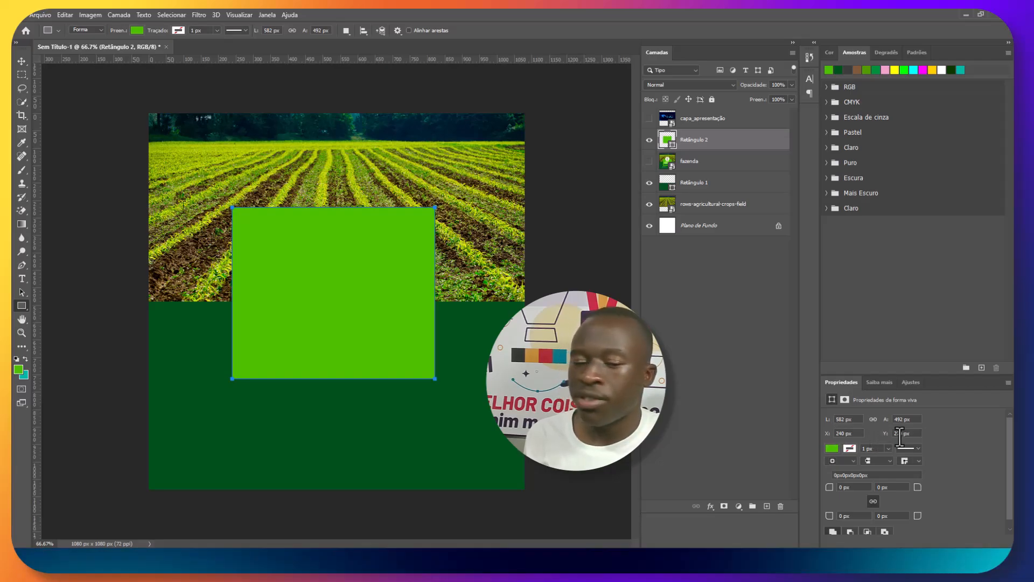
Set the light green rectangle's stroke colour to white.
{"action": "left_click", "coordinate": [854, 448]}
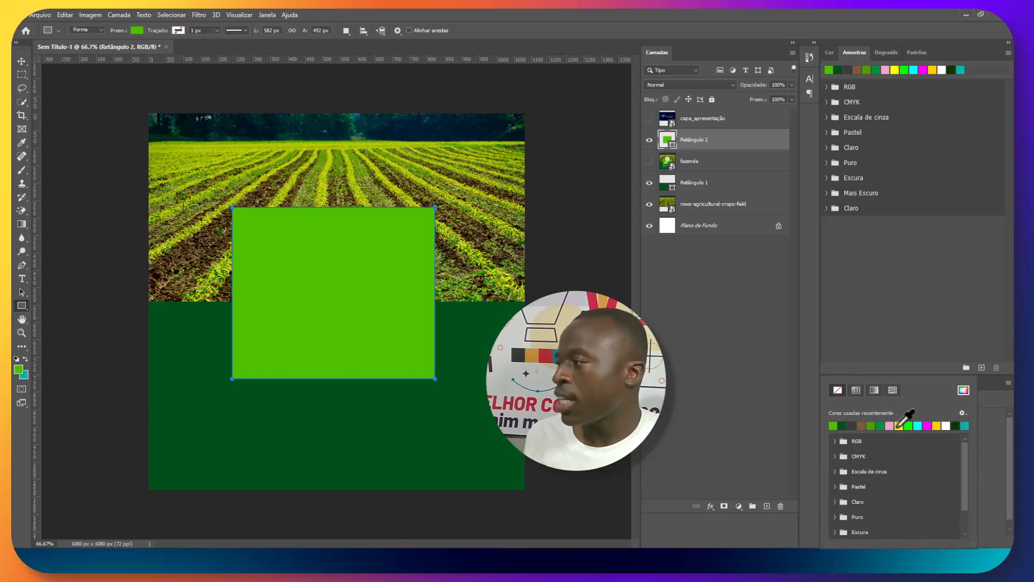
{"action": "left_click", "coordinate": [946, 425]}
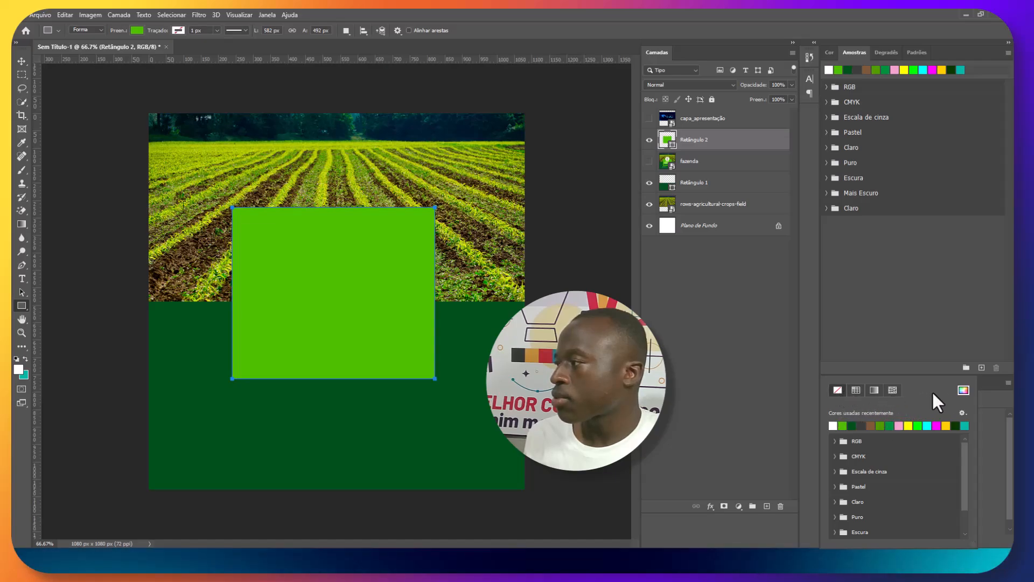
{"action": "left_click", "coordinate": [992, 406]}
{"action": "left_click", "coordinate": [851, 449]}
{"action": "left_click", "coordinate": [833, 425]}
{"action": "left_click", "coordinate": [986, 440]}
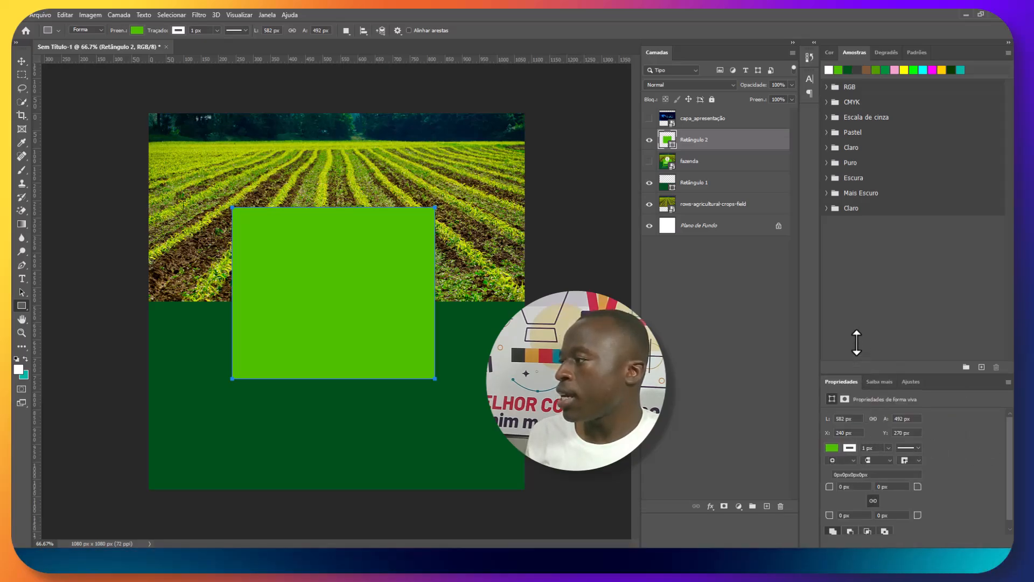
Enlarge the shape properties area and set the light green rectangle's stroke width to 10 px.
{"action": "left_click_drag", "start_coordinate": [862, 372], "coordinate": [850, 226]}
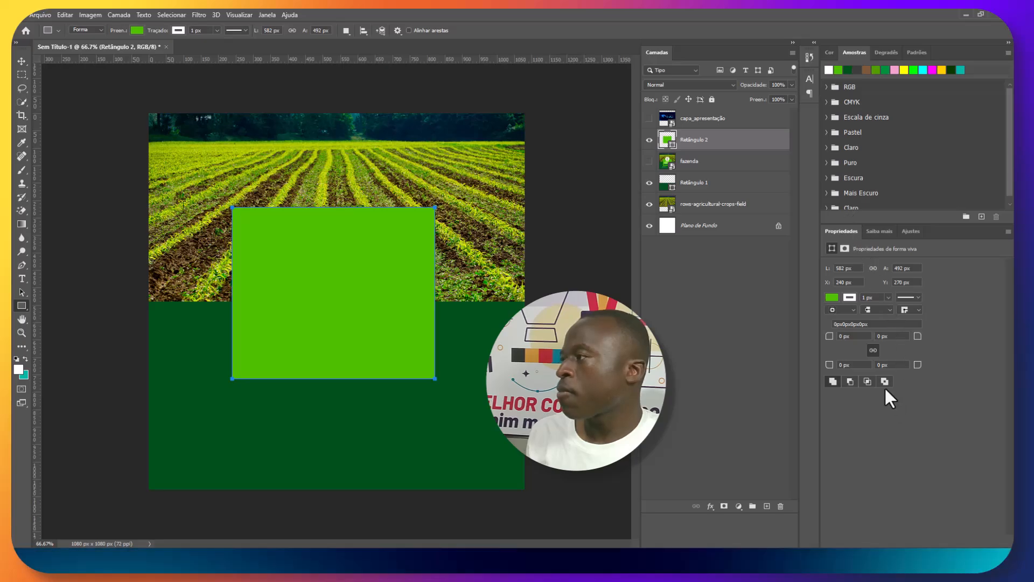
{"action": "left_click", "coordinate": [862, 297]}
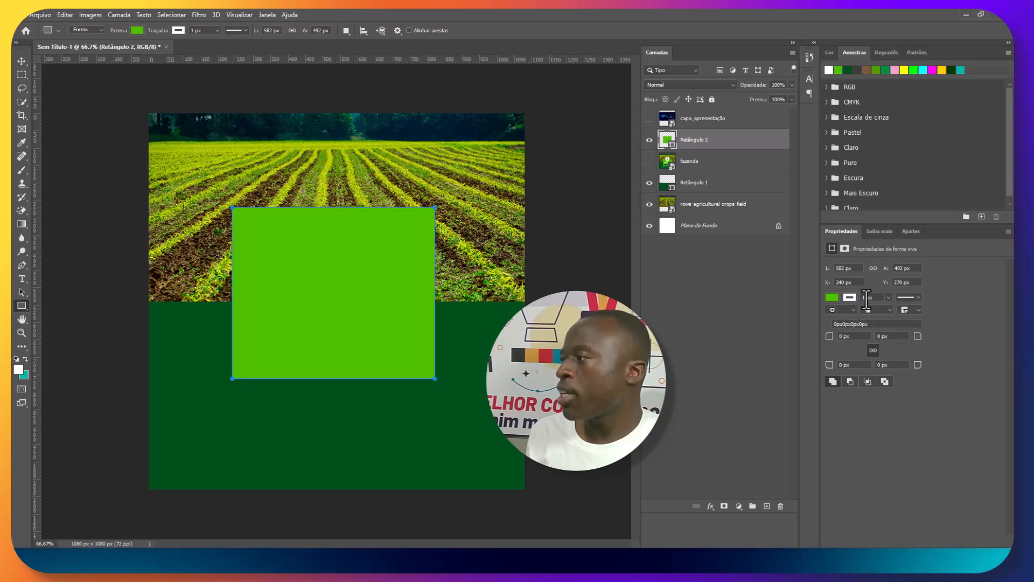
{"action": "key", "text": "BackSpace"}
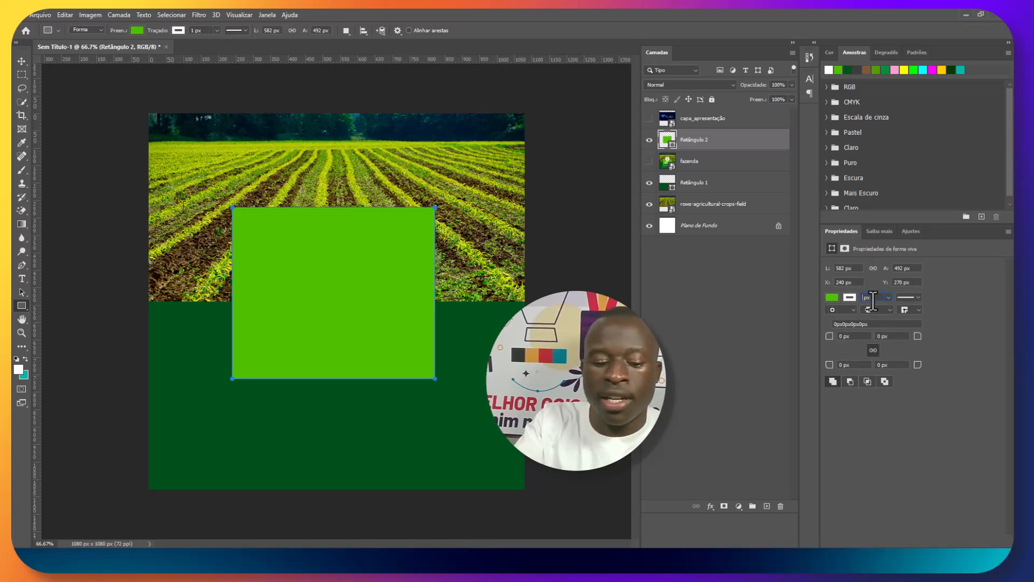
{"action": "type", "text": "10"}
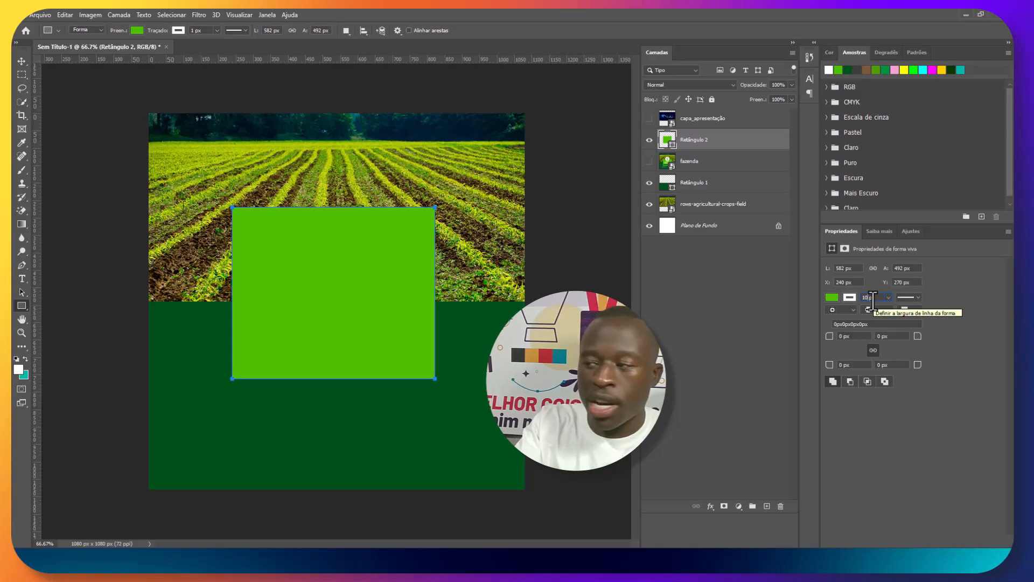
{"action": "key", "text": "Return"}
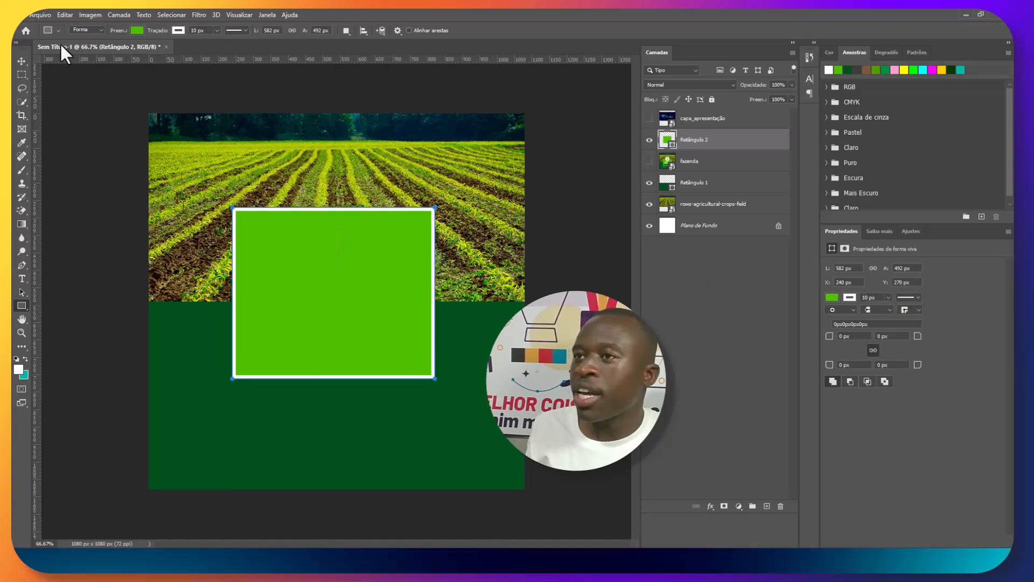
Switch to the Move tool, deselect the rectangle to inspect its outline, and reselect the Retângulo 2 layer.
{"action": "left_click", "coordinate": [21, 61]}
{"action": "left_click", "coordinate": [535, 225]}
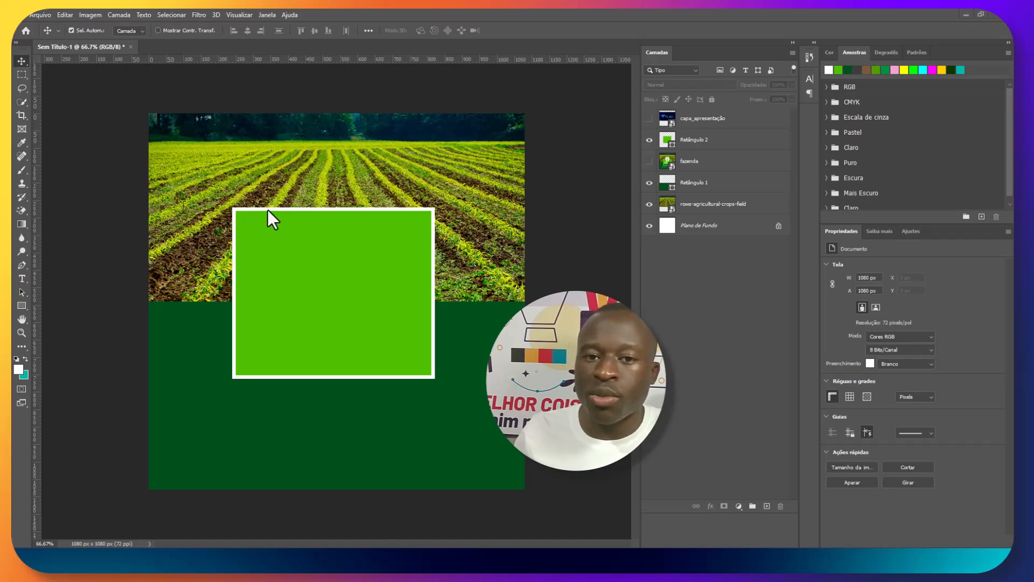
{"action": "left_click", "coordinate": [699, 140]}
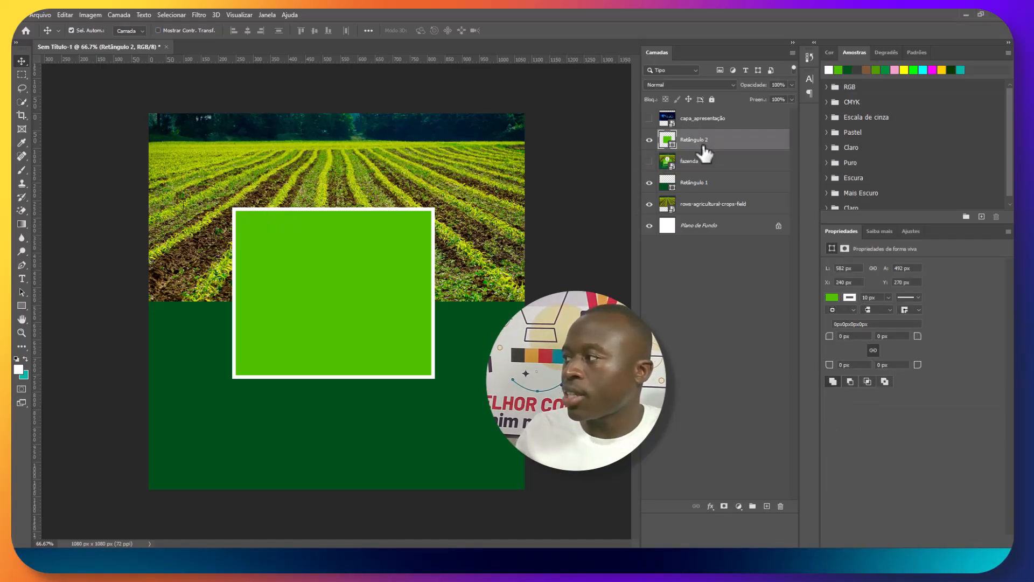
Try the Retângulo 2 shape with no fill and restore its light green fill.
{"action": "left_click", "coordinate": [829, 297]}
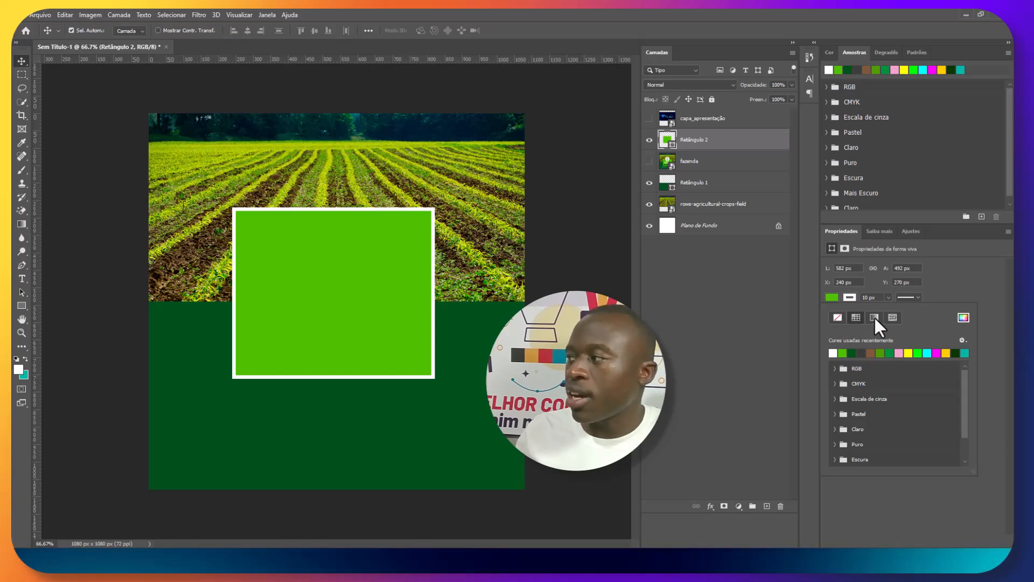
{"action": "left_click", "coordinate": [838, 318]}
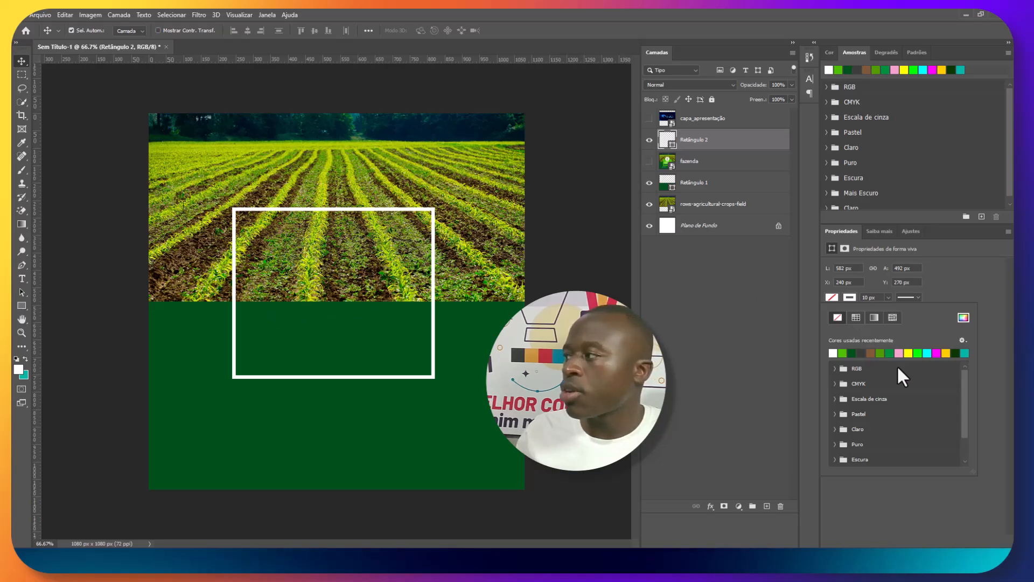
{"action": "left_click", "coordinate": [843, 353]}
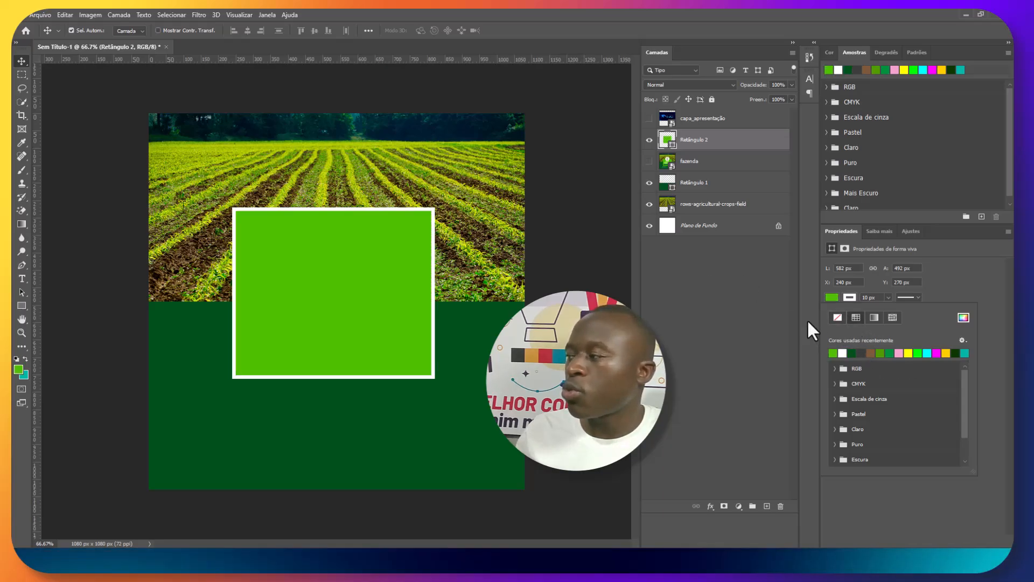
Remove the white stroke from the light green rectangle.
{"action": "left_click", "coordinate": [852, 297]}
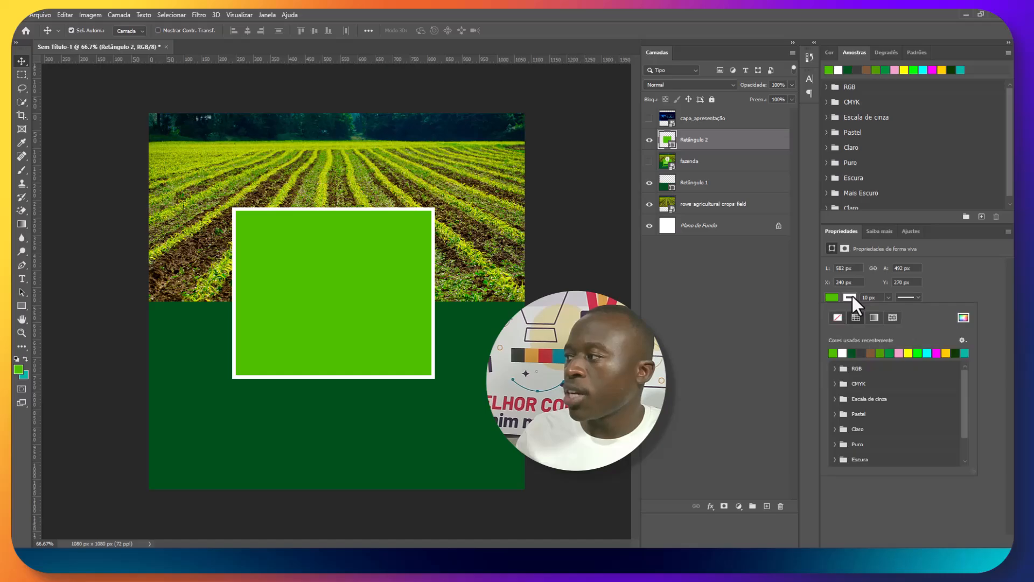
{"action": "left_click", "coordinate": [838, 317]}
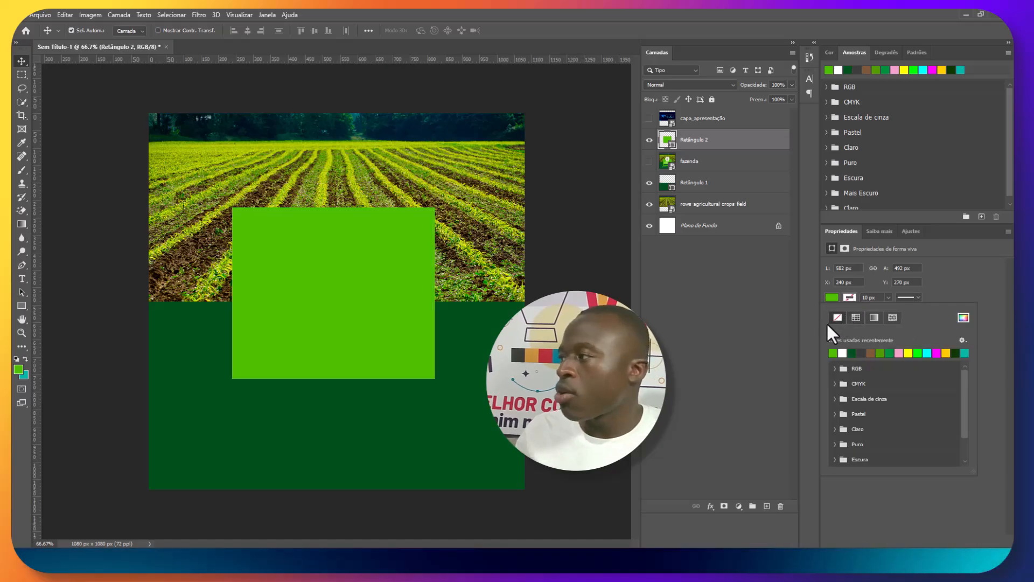
Close the stroke options and try a 246 px radius on all four linked corners of the light green rectangle.
{"action": "left_click", "coordinate": [819, 327]}
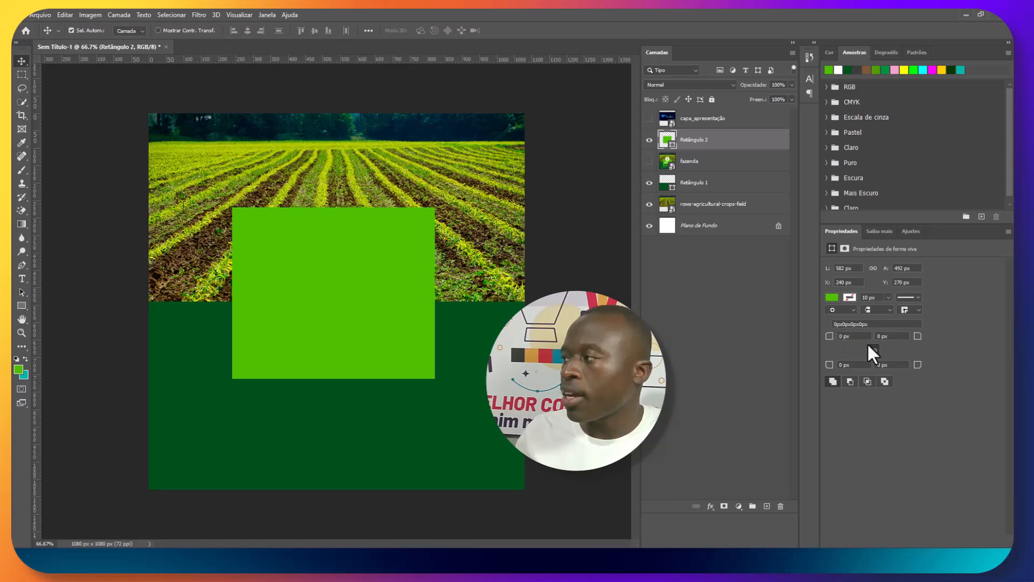
{"action": "left_click", "coordinate": [841, 336]}
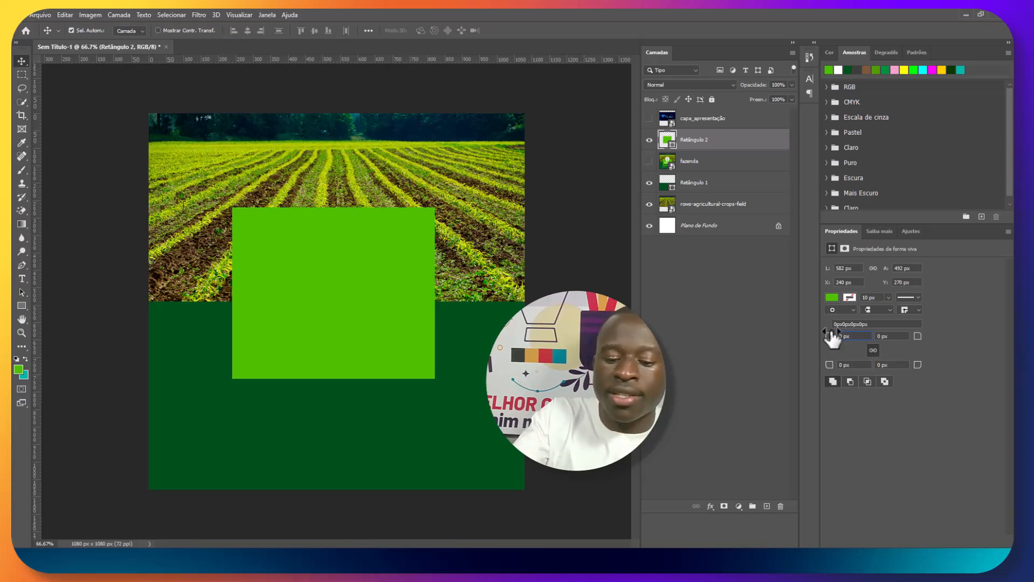
{"action": "left_click_drag", "start_coordinate": [829, 335], "coordinate": [826, 332]}
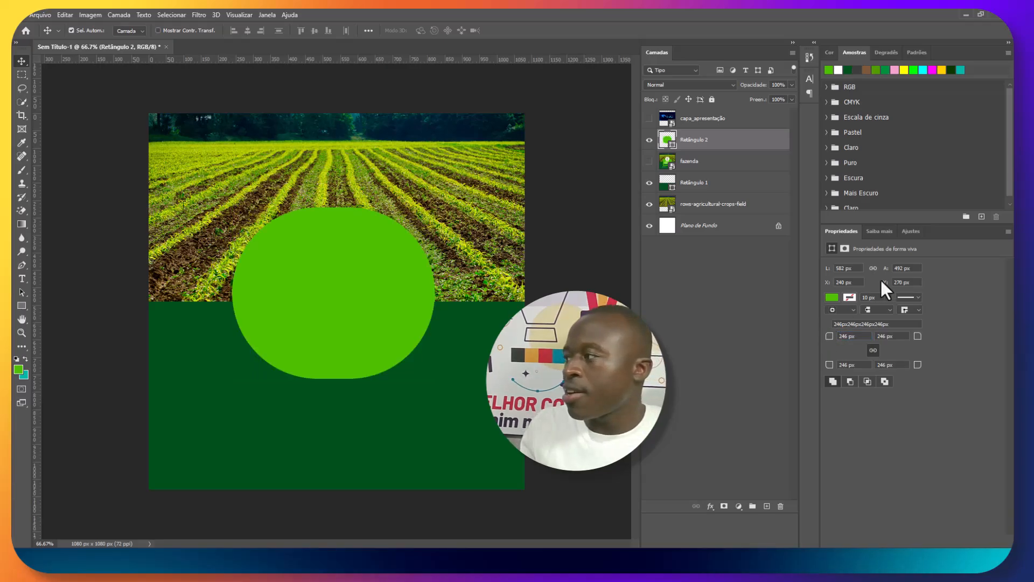
Set the radius of all four linked corners of the light green rectangle to 50 px.
{"action": "left_click", "coordinate": [847, 337]}
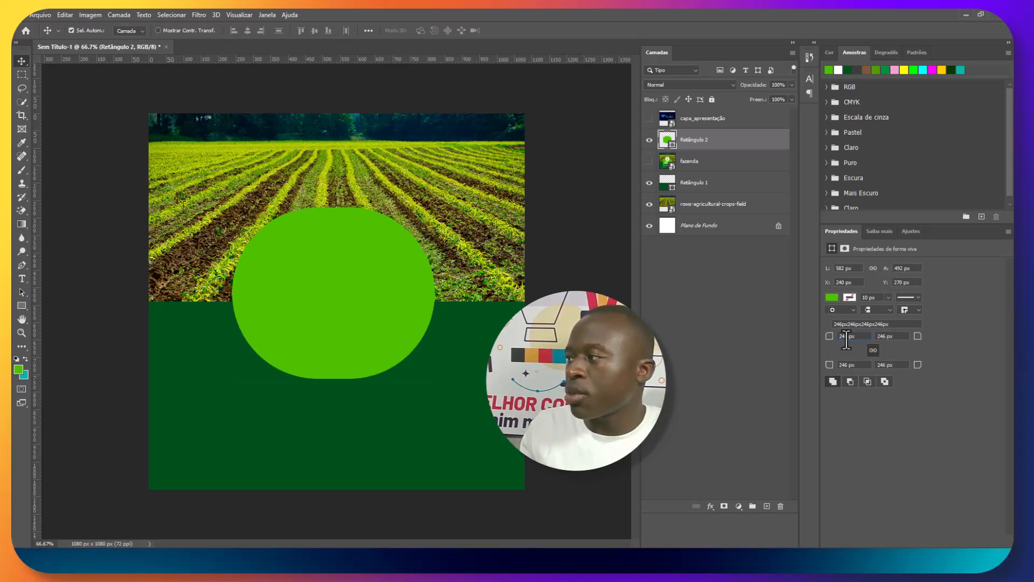
{"action": "double_click", "coordinate": [847, 337]}
{"action": "type", "text": "50"}
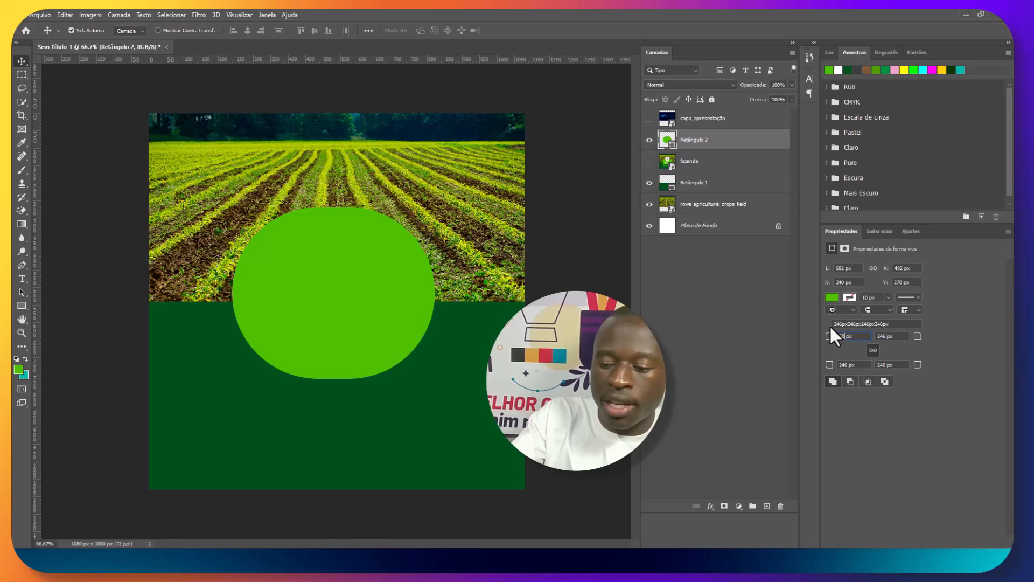
{"action": "key", "text": "Return"}
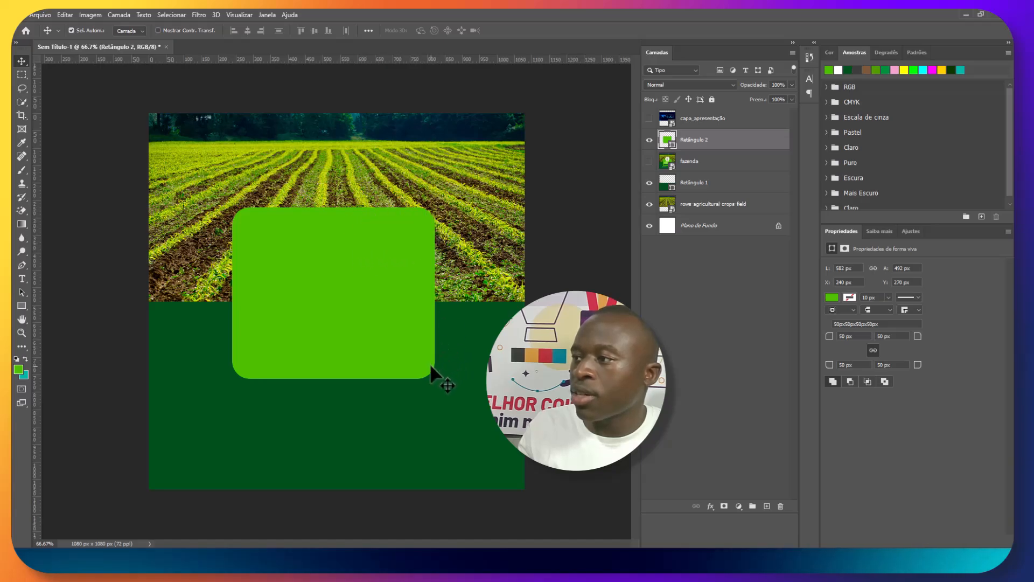
Unlink the light green rectangle's corner radii, try 1000 px on its upper-left corner alone, and undo that rounding.
{"action": "left_click", "coordinate": [842, 335]}
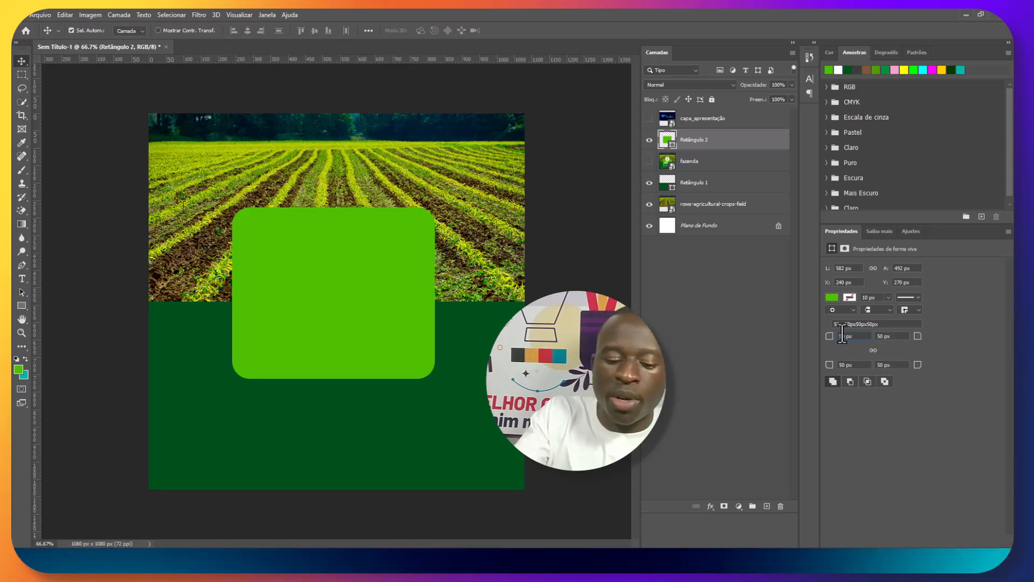
{"action": "type", "text": "100"}
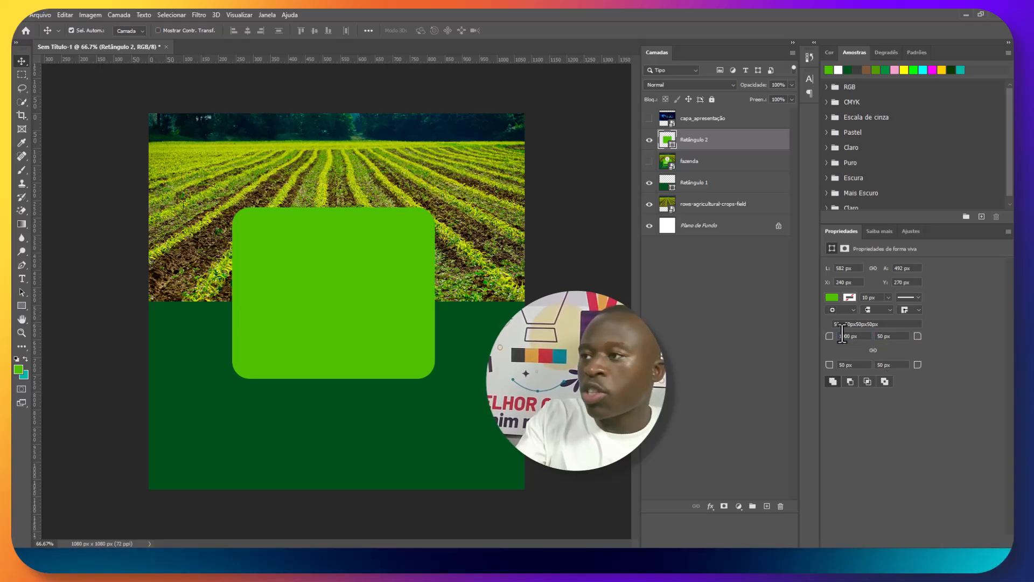
{"action": "key", "text": "Return"}
{"action": "left_click", "coordinate": [435, 211]}
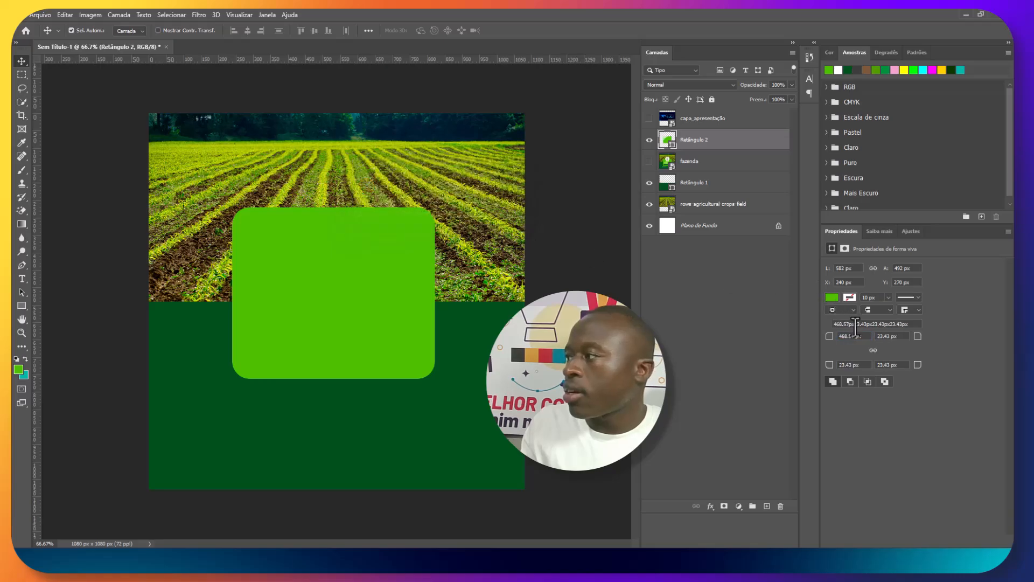
{"action": "left_click_drag", "start_coordinate": [860, 338], "coordinate": [828, 339]}
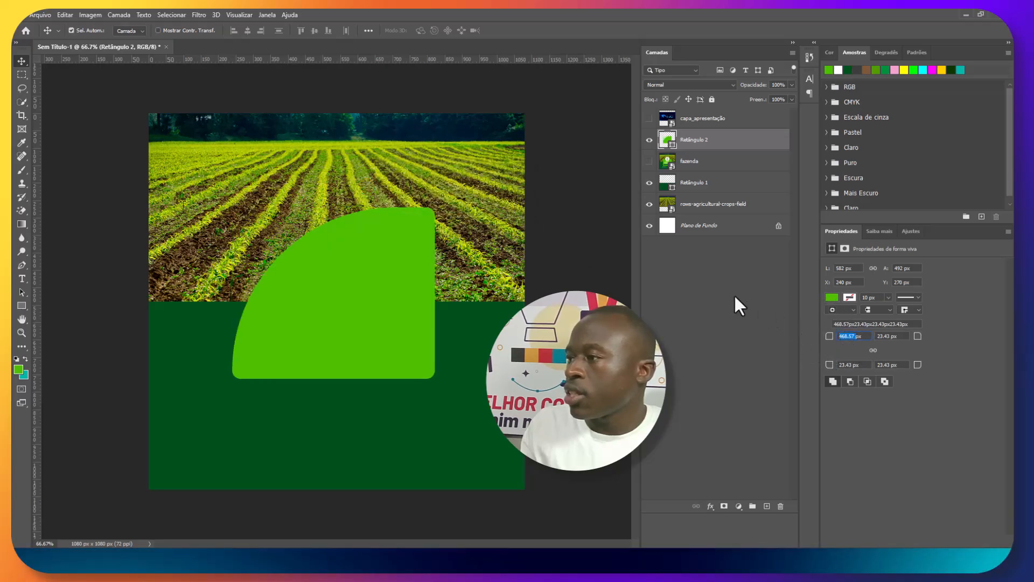
{"action": "left_click", "coordinate": [698, 127]}
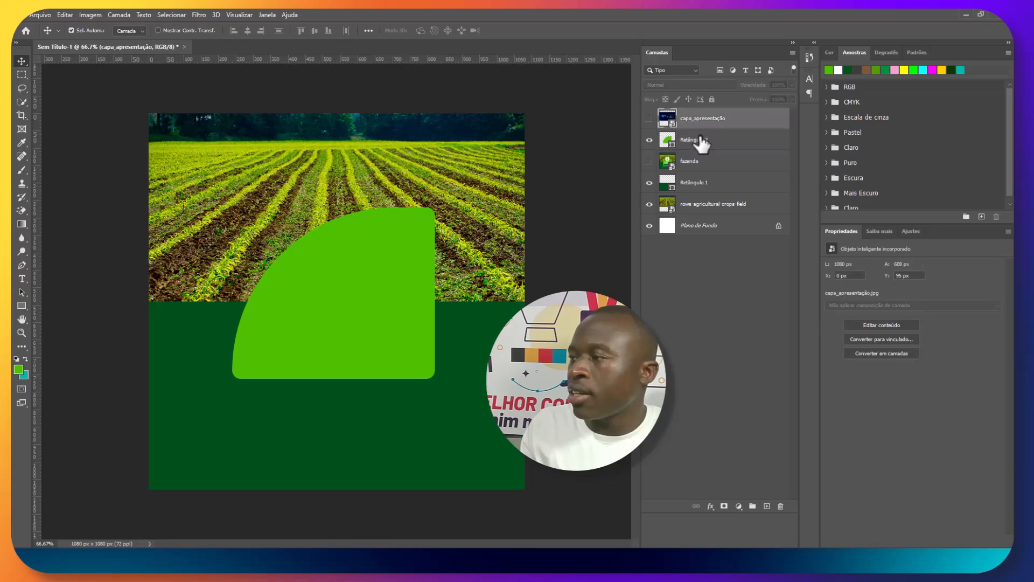
{"action": "left_click", "coordinate": [701, 139]}
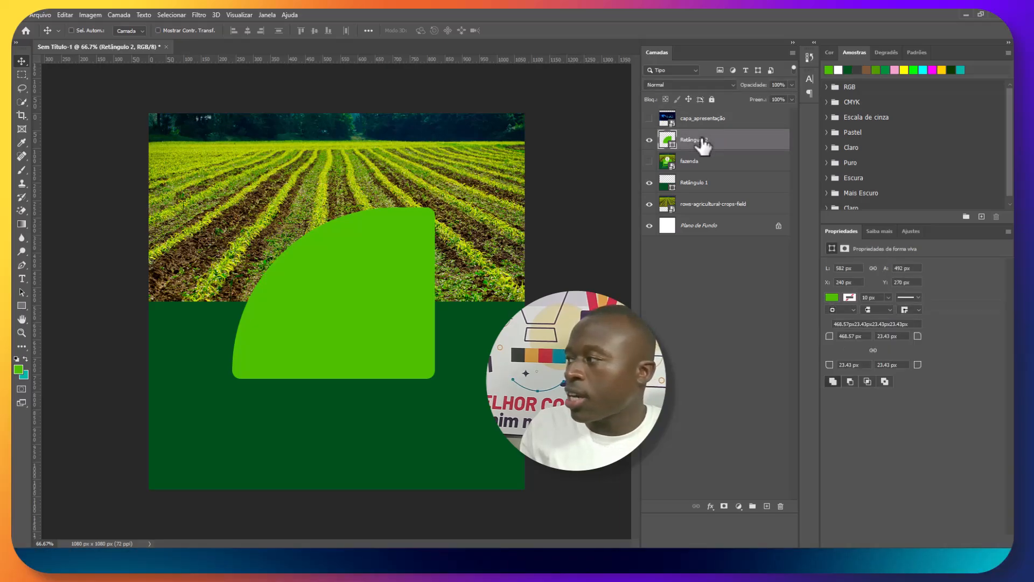
{"action": "key", "text": "ctrl+z"}
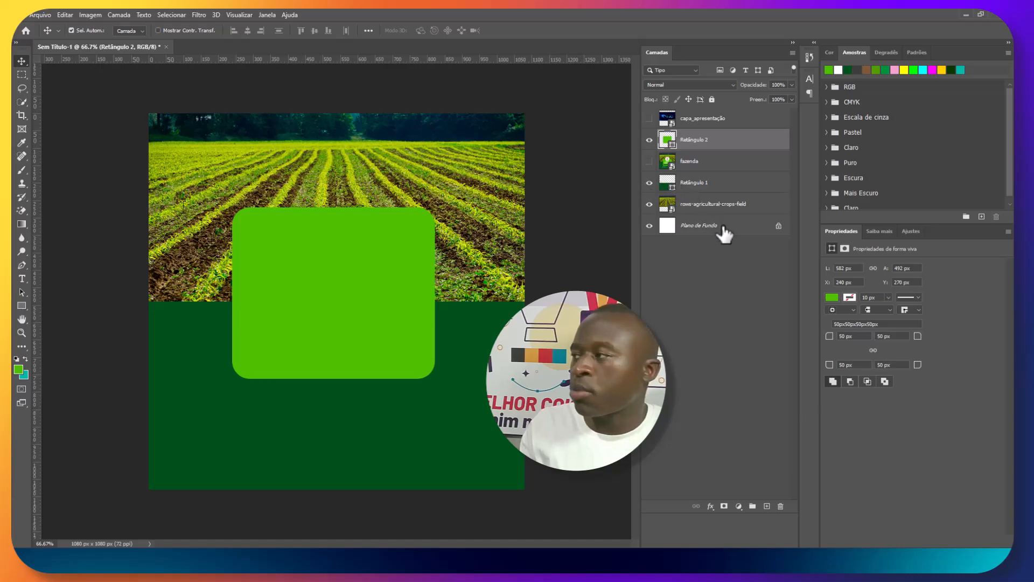
Try a 150 px radius on only the upper-left corner of the light green rectangle.
{"action": "left_click", "coordinate": [842, 336]}
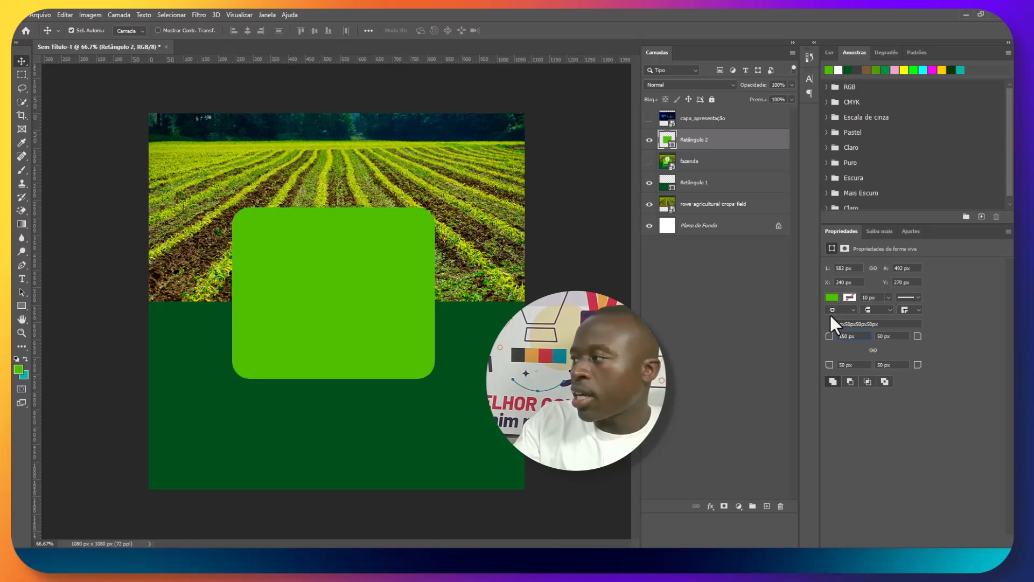
{"action": "type", "text": "1"}
{"action": "key", "text": "Return"}
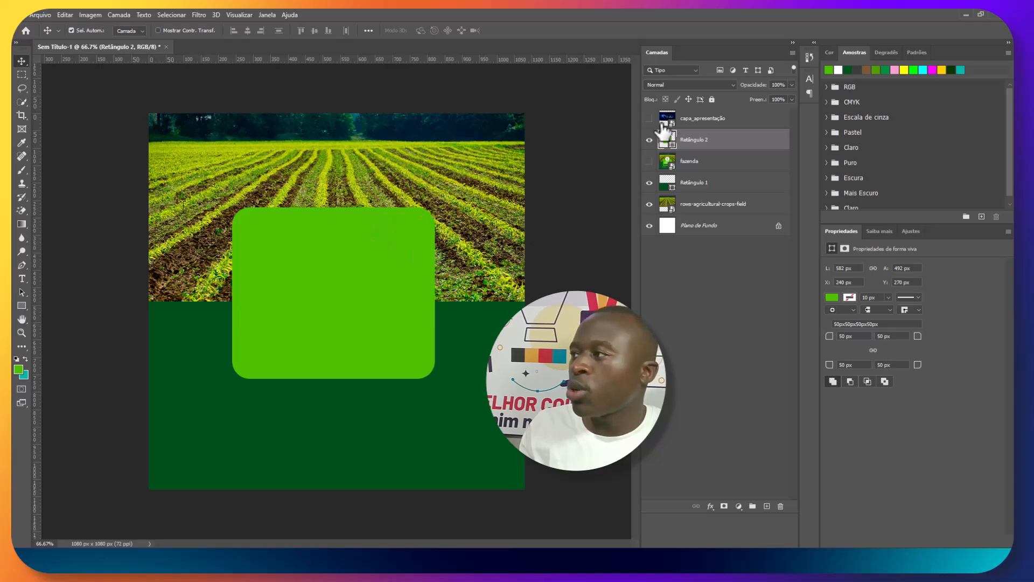
Hide Retângulo 2 and show the fazenda reference to compare the card's shape and position, and restore both layers' visibility.
{"action": "left_click", "coordinate": [649, 140]}
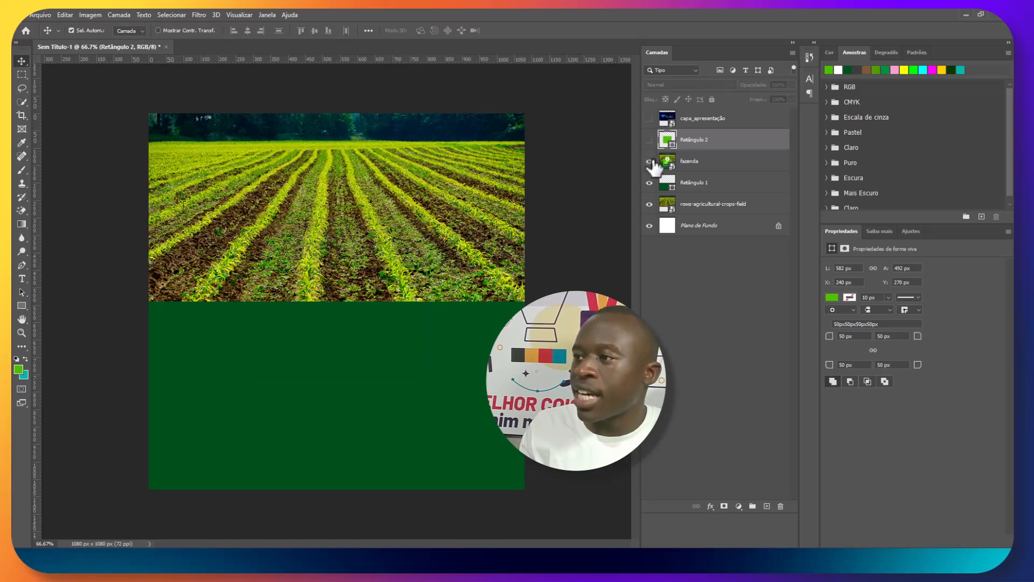
{"action": "left_click", "coordinate": [650, 161]}
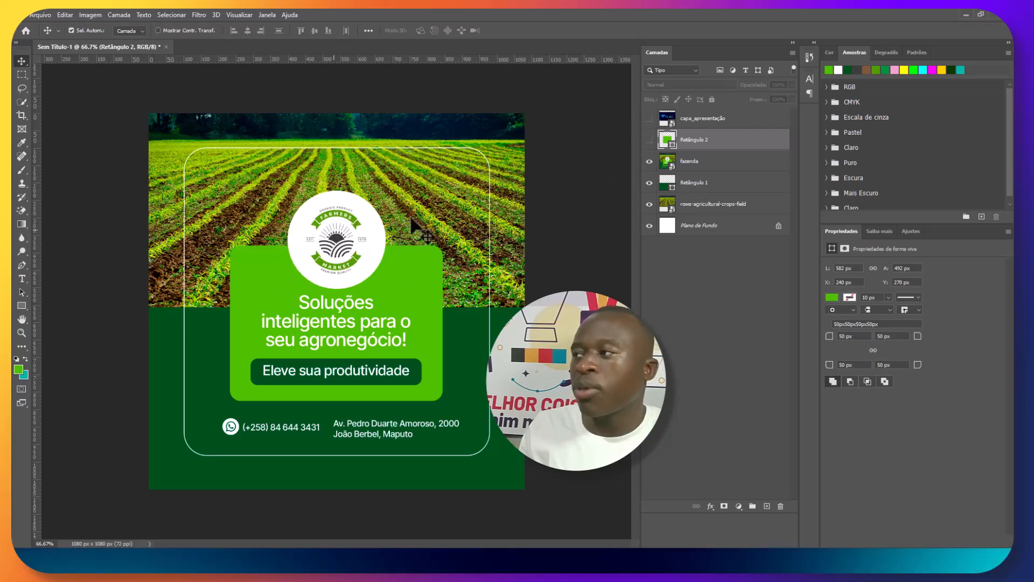
{"action": "left_click", "coordinate": [649, 140]}
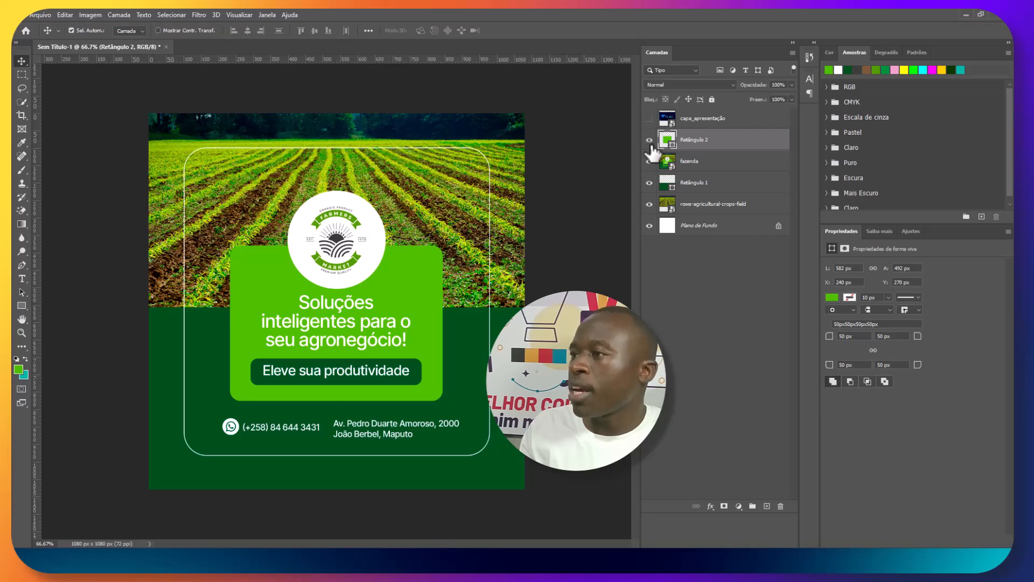
{"action": "left_click", "coordinate": [649, 161]}
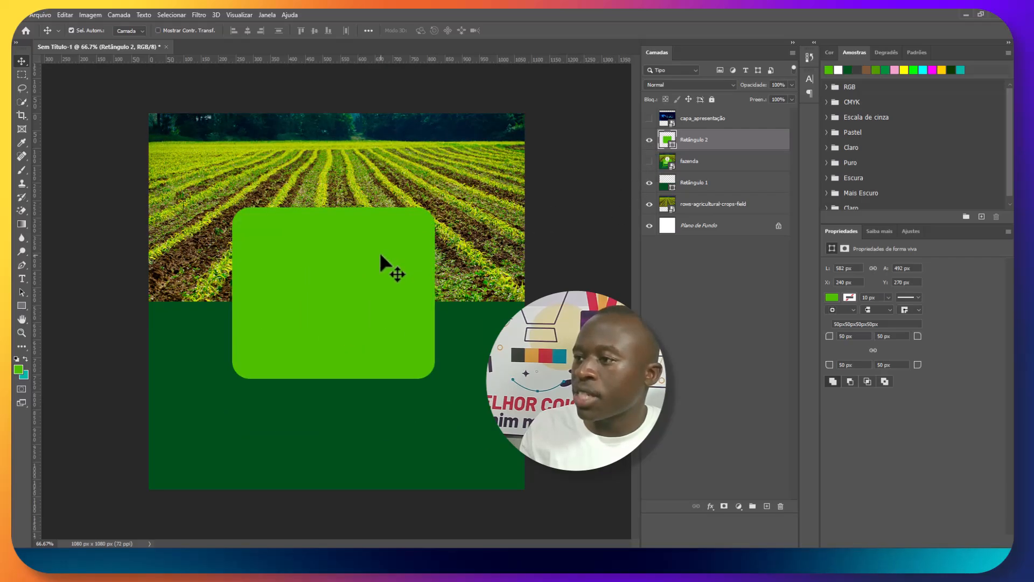
Move the light green rounded rectangle straight down by 24 px over the boundary between the photo and the dark green area.
{"action": "left_click_drag", "start_coordinate": [380, 255], "coordinate": [380, 260]}
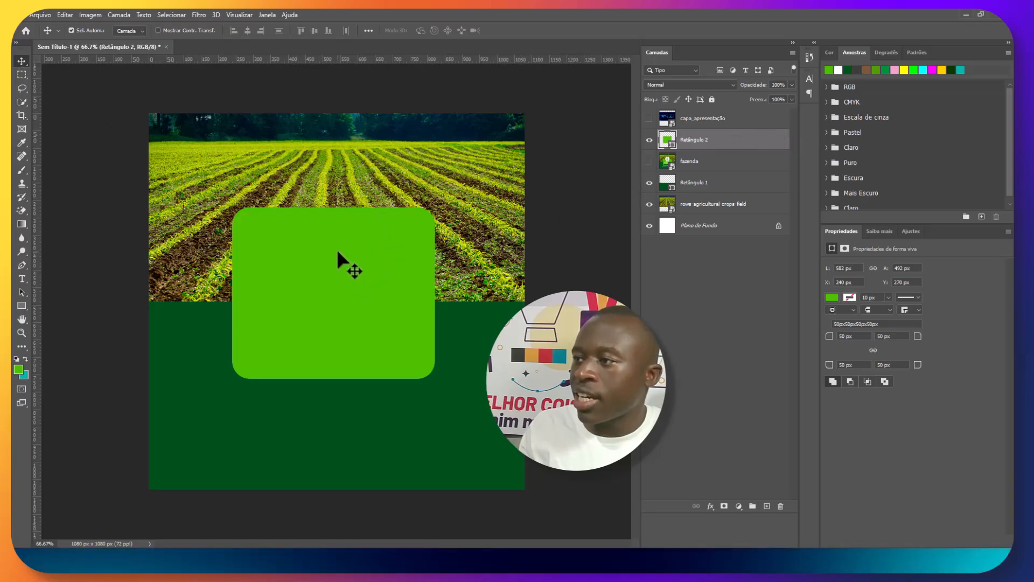
{"action": "left_click_drag", "start_coordinate": [338, 252], "coordinate": [338, 261]}
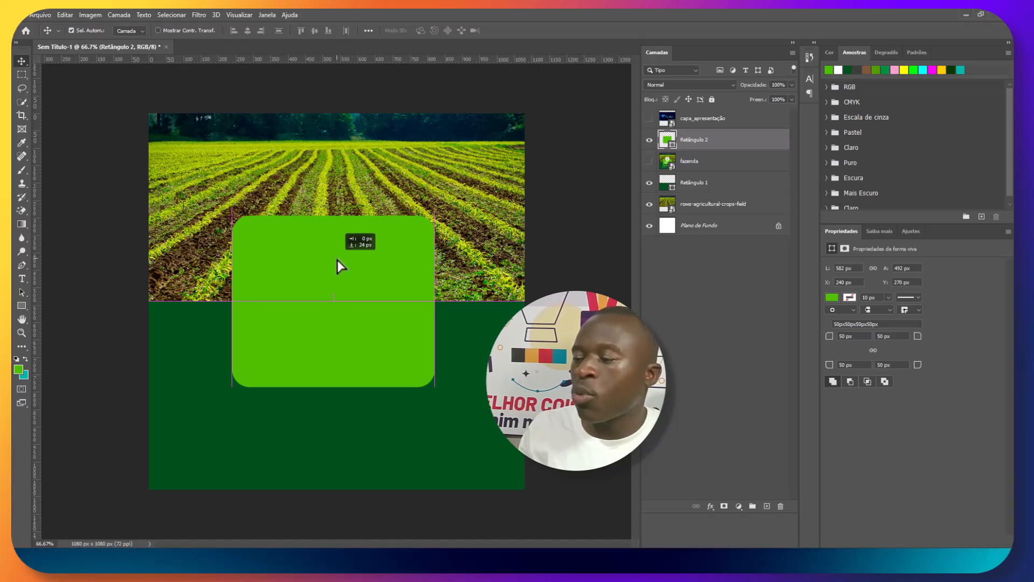
{"action": "left_click_drag", "start_coordinate": [337, 266], "coordinate": [337, 266]}
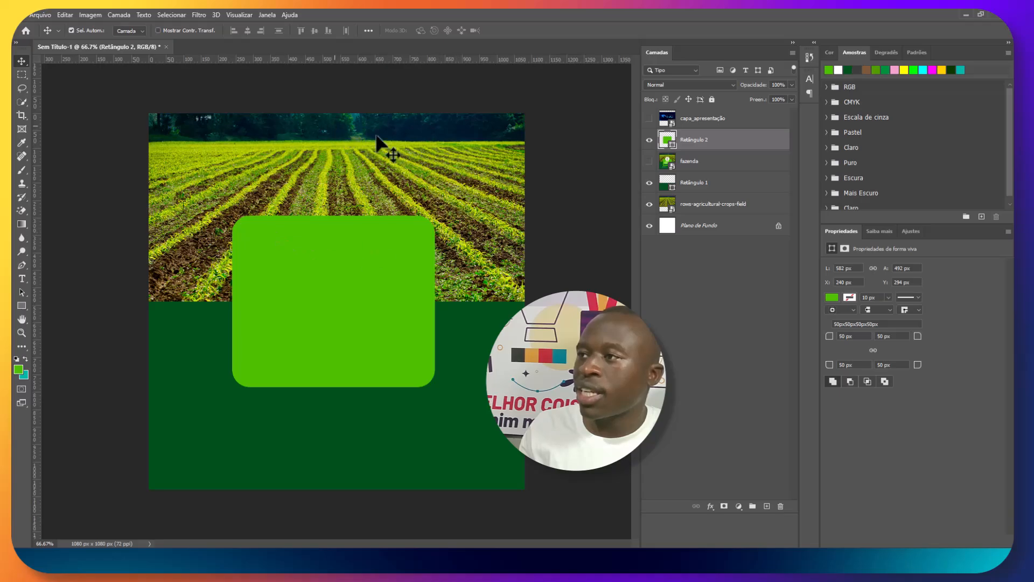